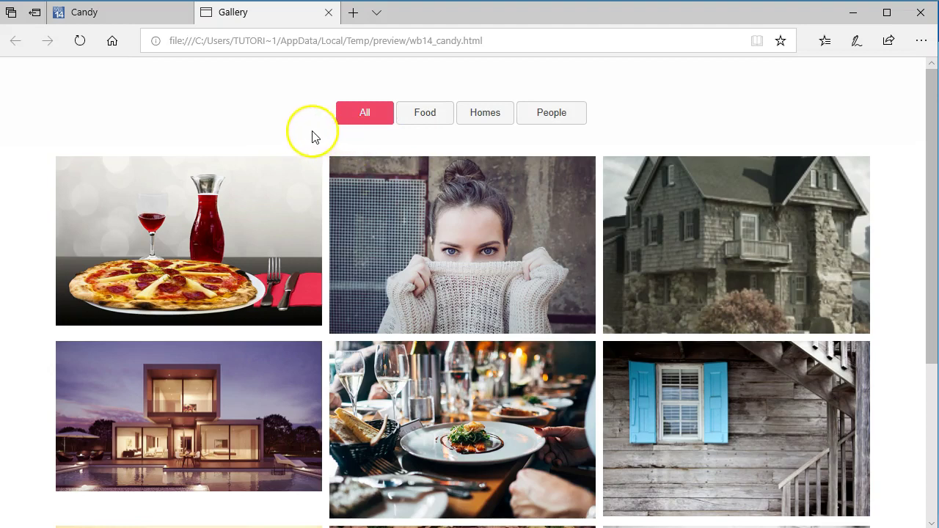
# Examine the previewed Gallery page, filtering its images by Food, Homes, People and All.
pyautogui.scroll(-2, 311, 136)
pyautogui.scroll(2, 311, 136)
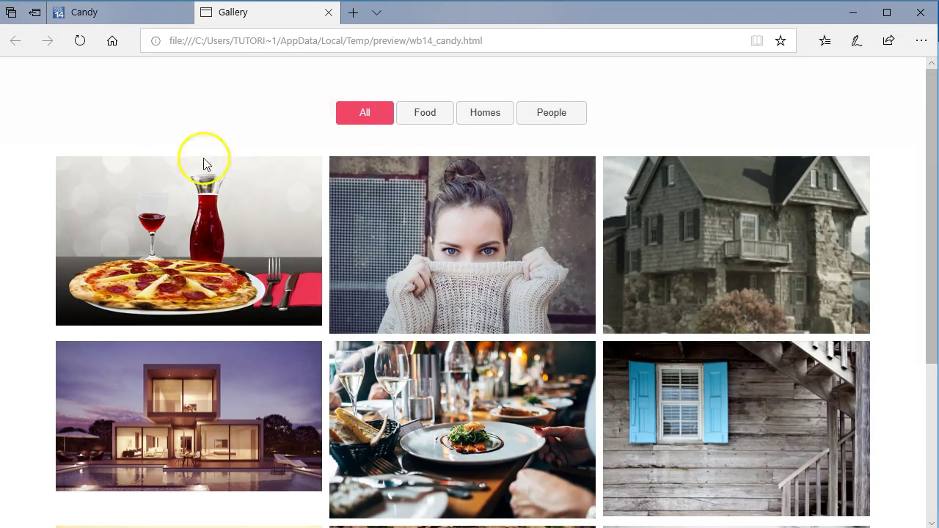
pyautogui.scroll(-5, 176, 160)
pyautogui.scroll(5, 224, 243)
pyautogui.scroll(-5, 662, 243)
pyautogui.scroll(4, 220, 210)
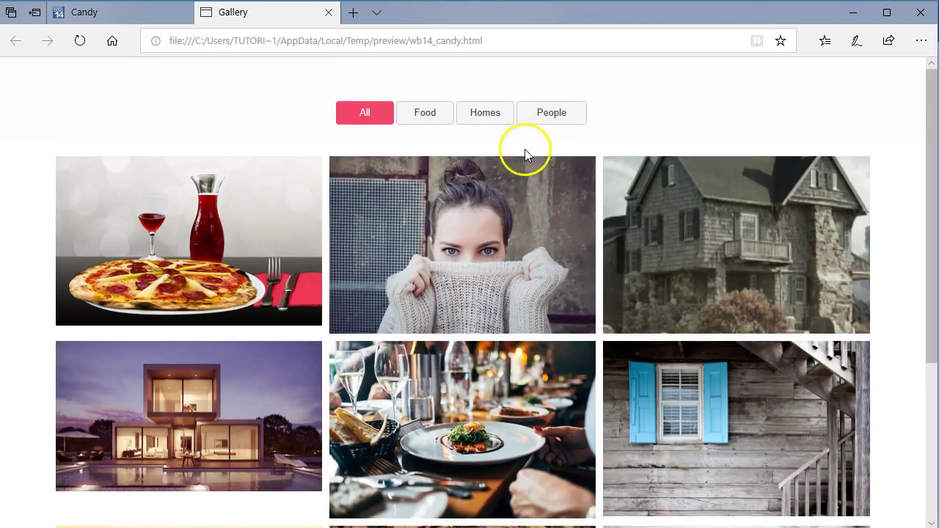
pyautogui.click(433, 117)
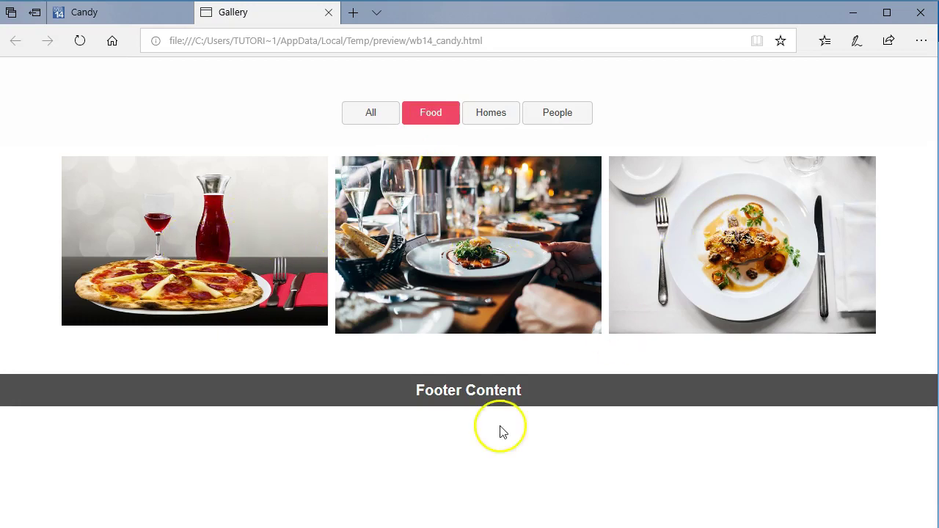
pyautogui.click(482, 119)
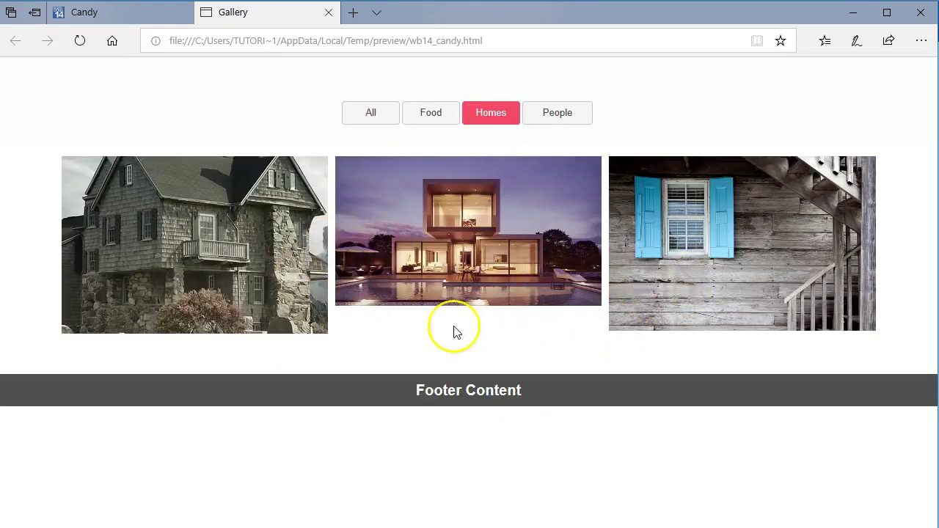
pyautogui.click(556, 116)
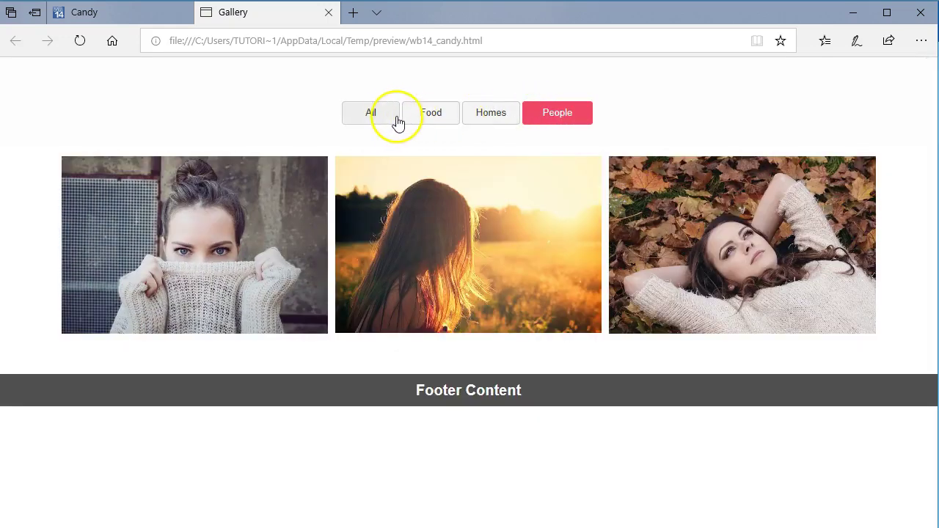
pyautogui.click(382, 119)
pyautogui.scroll(-3, 305, 237)
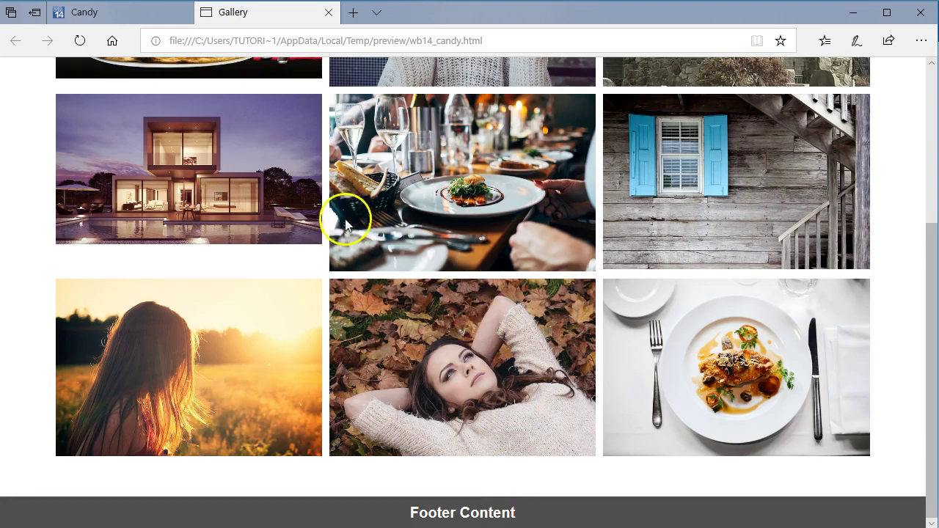
# Examine the Candy page's Products gallery with the Lollipops, Candy and Cakes filters, and return to the Gallery page.
pyautogui.click(142, 21)
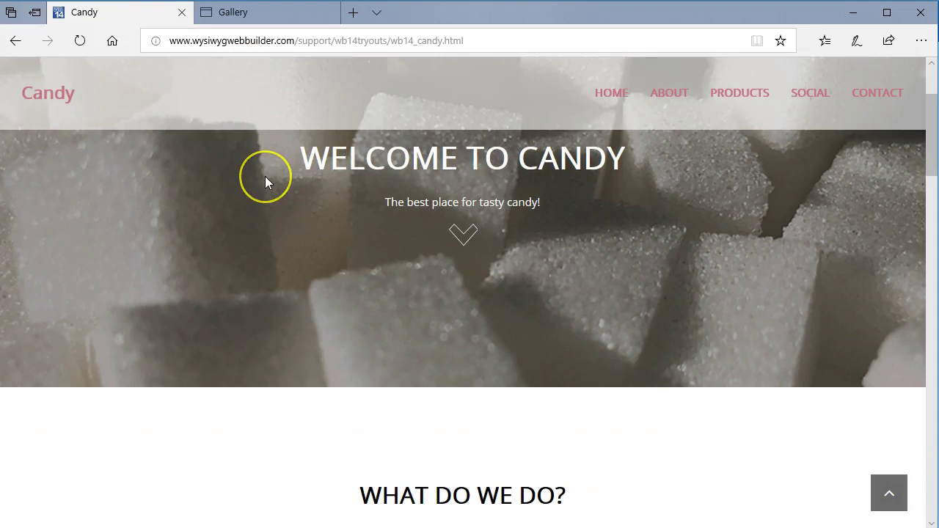
pyautogui.scroll(-2, 265, 180)
pyautogui.scroll(-1, 265, 183)
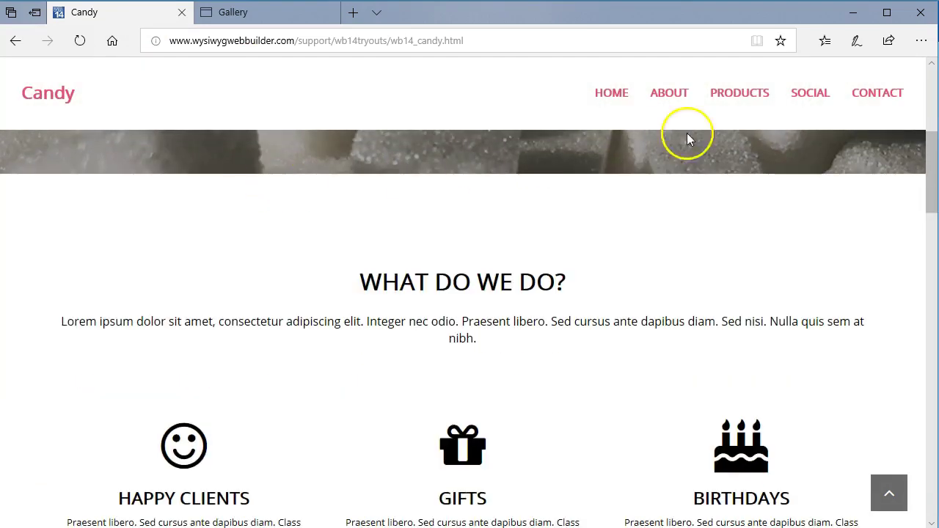
pyautogui.click(746, 99)
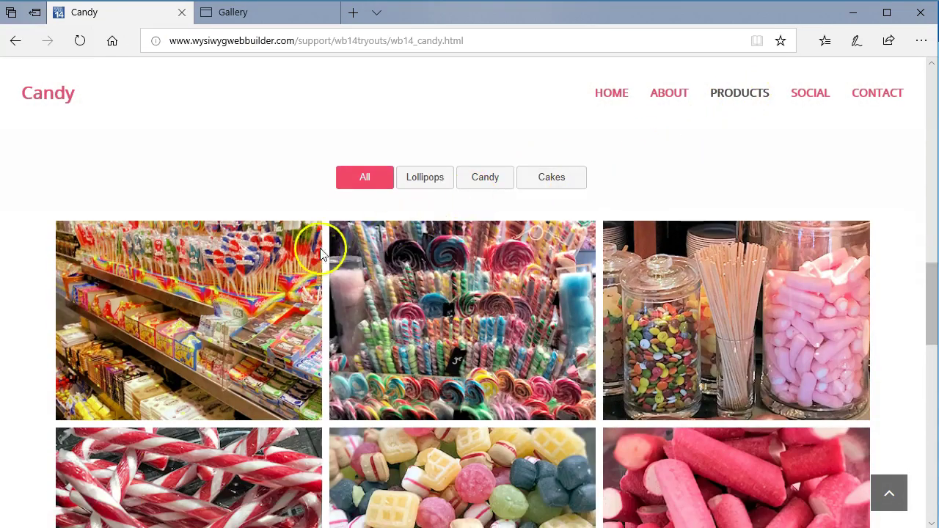
pyautogui.click(426, 179)
pyautogui.click(499, 180)
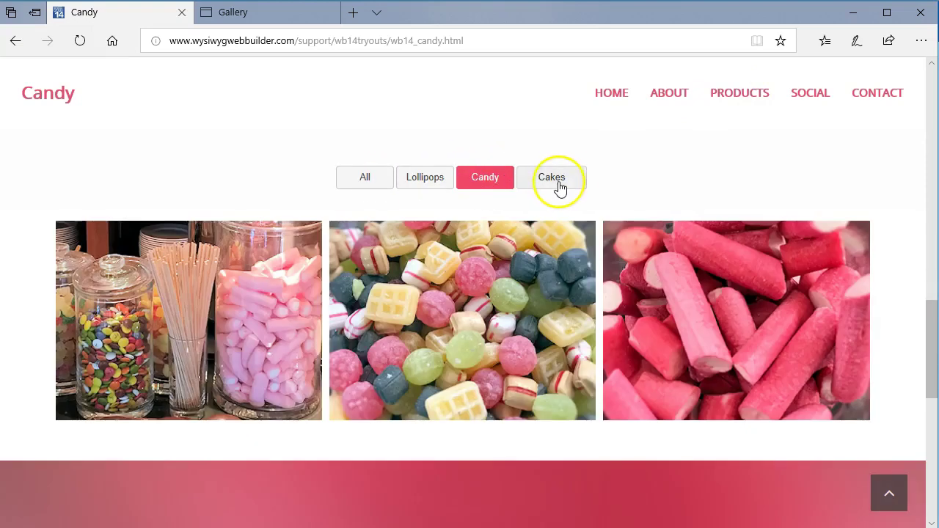
pyautogui.click(564, 183)
pyautogui.scroll(-1, 445, 233)
pyautogui.scroll(2, 335, 151)
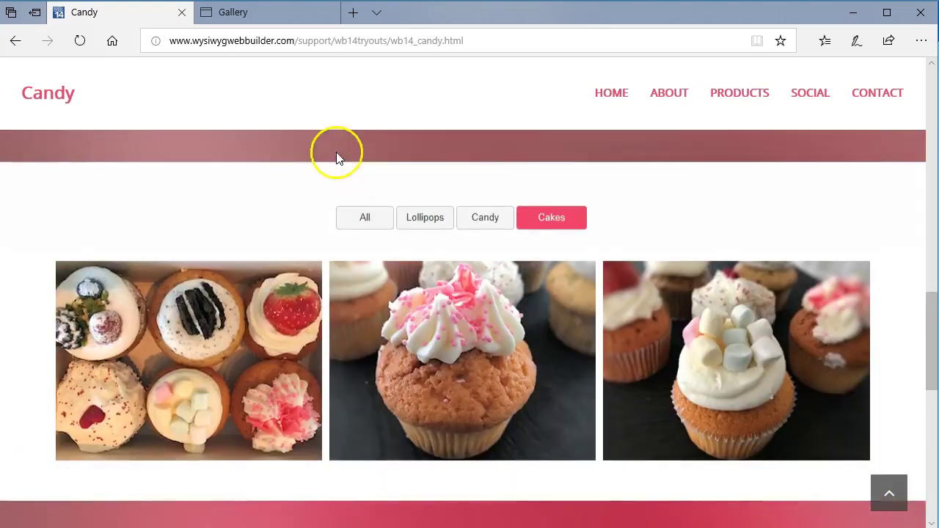
pyautogui.click(281, 21)
pyautogui.scroll(3, 278, 183)
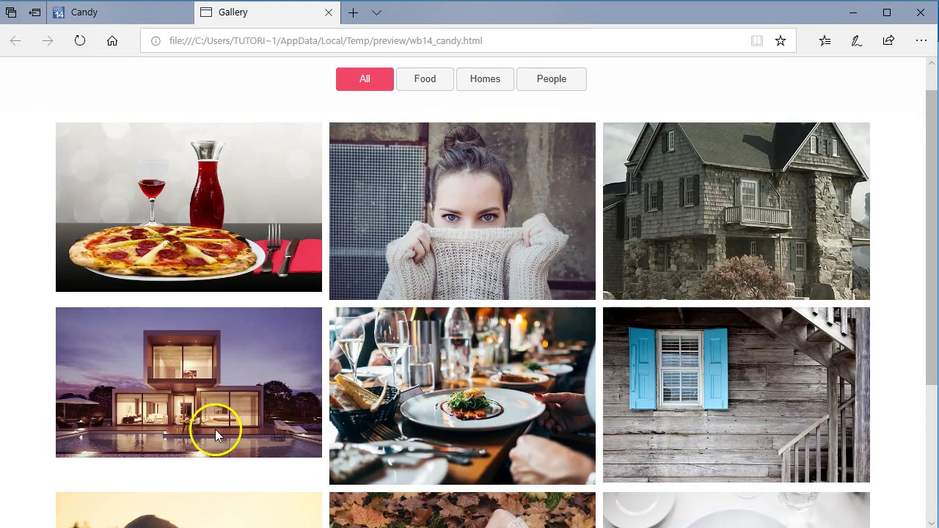
# Switch to WYSIWYG Web Builder and add a Layout Grid at the top of the blank index page.
pyautogui.click(205, 506)
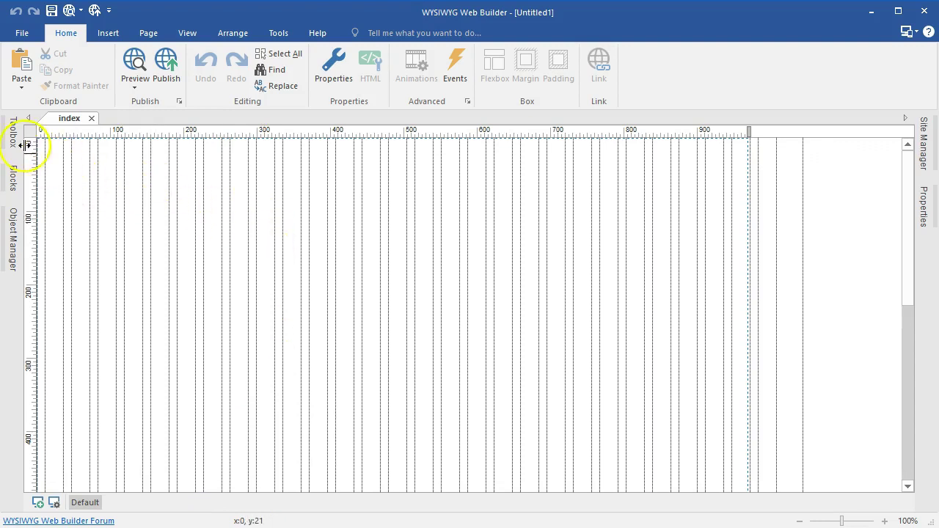
pyautogui.click(12, 132)
pyautogui.click(116, 148)
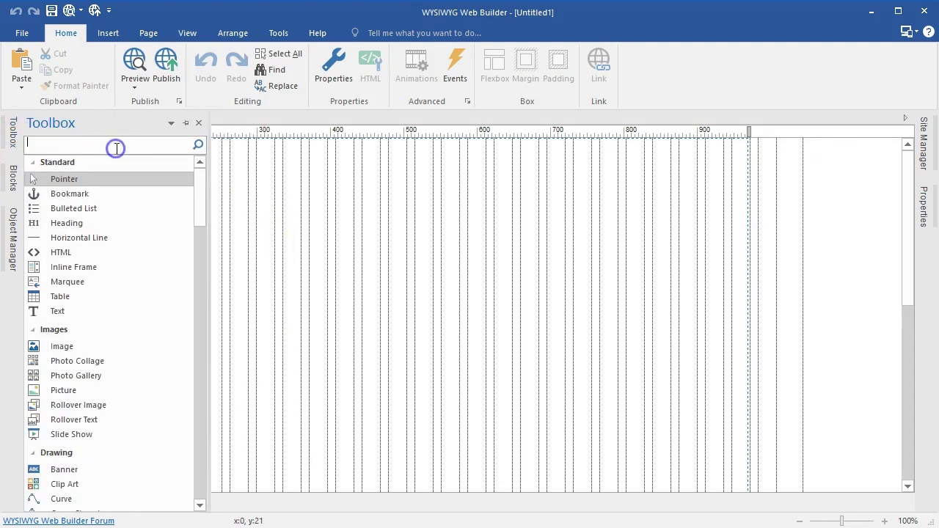
pyautogui.write('lay')
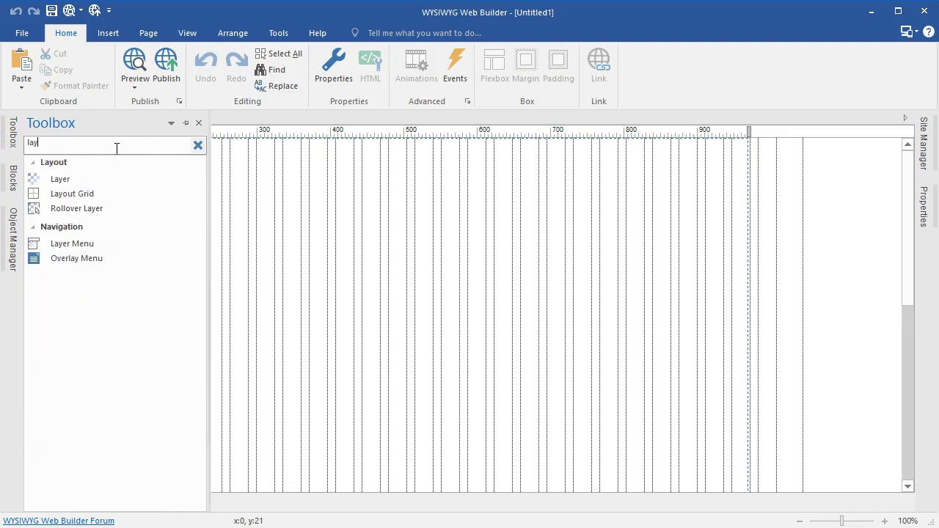
pyautogui.click(94, 194)
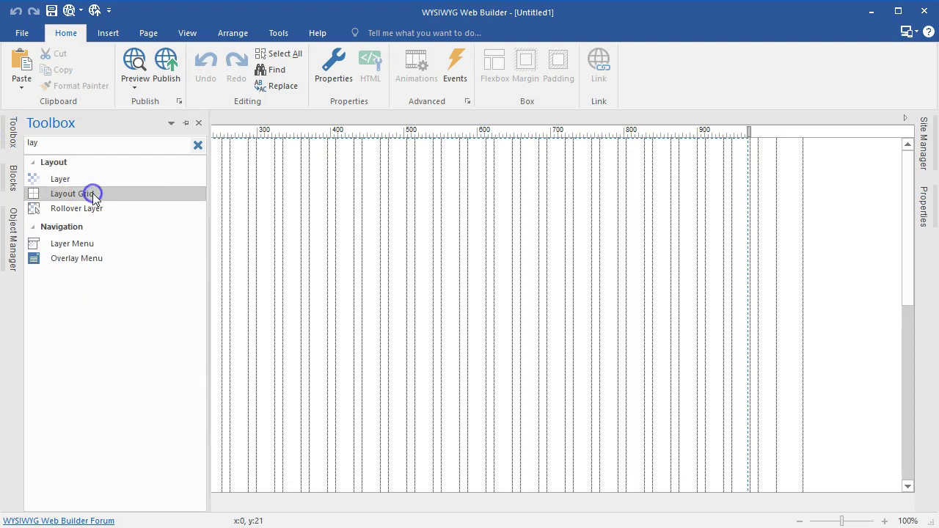
pyautogui.moveTo(94, 194); pyautogui.dragTo(245, 164)
pyautogui.click(375, 244)
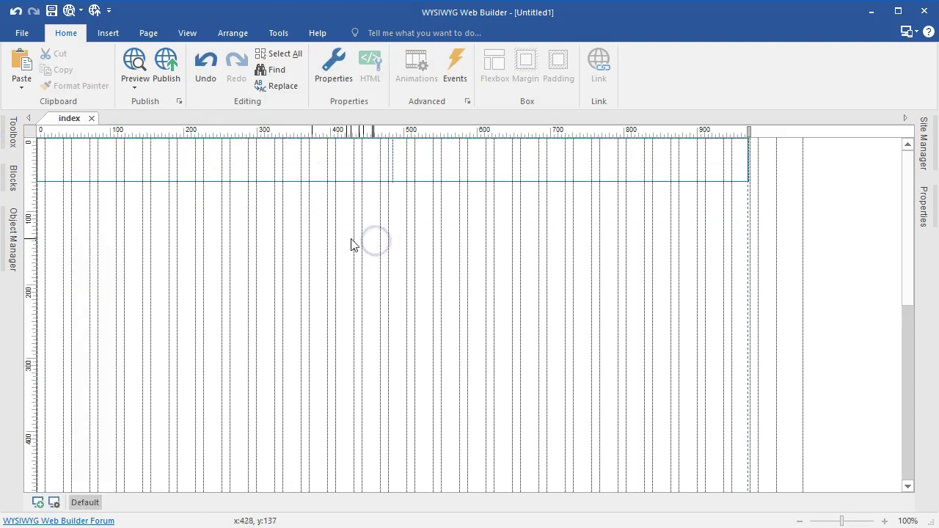
pyautogui.moveTo(356, 205); pyautogui.dragTo(359, 181)
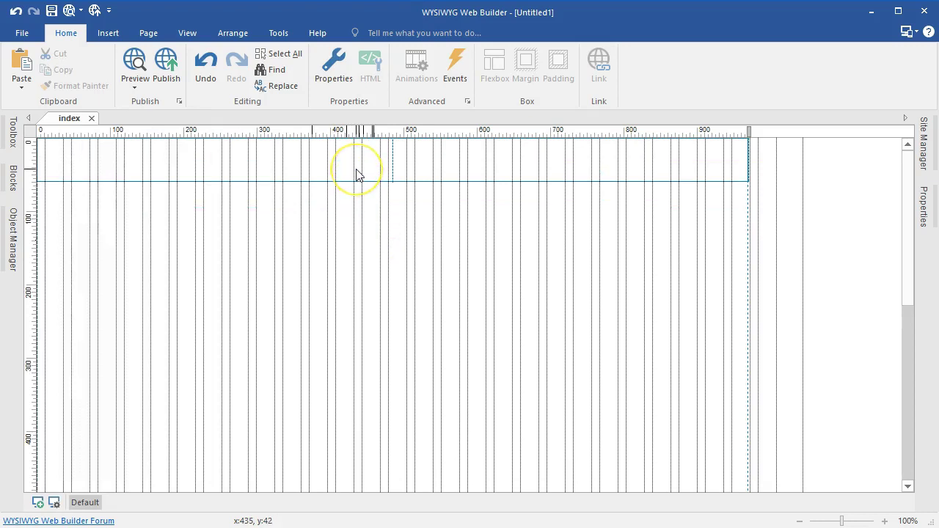
# Reduce the layout grid to a single 12x column and set its top and bottom padding to 20.
pyautogui.doubleClick(357, 170)
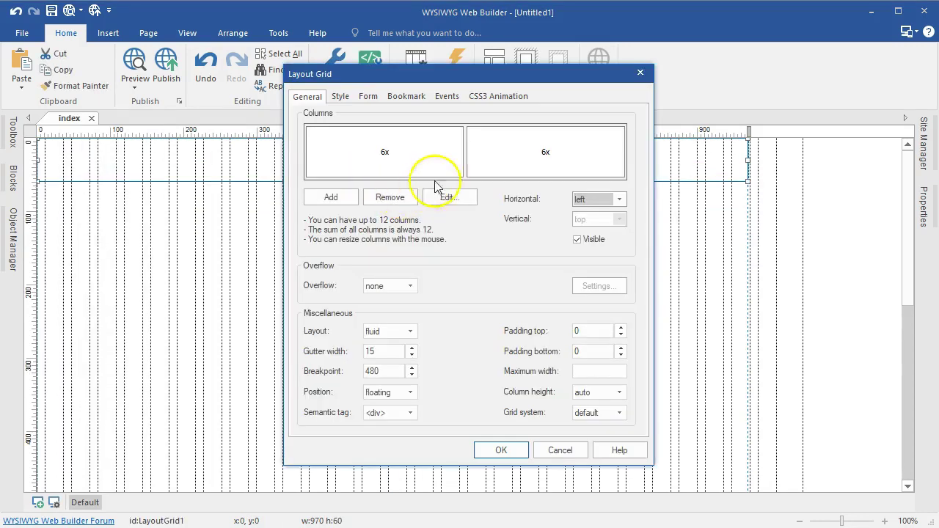
pyautogui.click(448, 161)
pyautogui.click(391, 197)
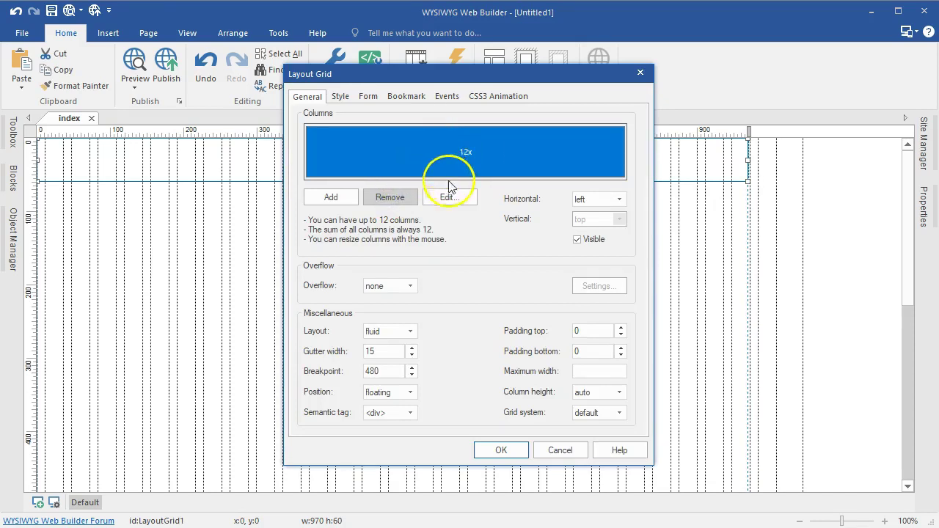
pyautogui.moveTo(591, 332); pyautogui.dragTo(560, 334)
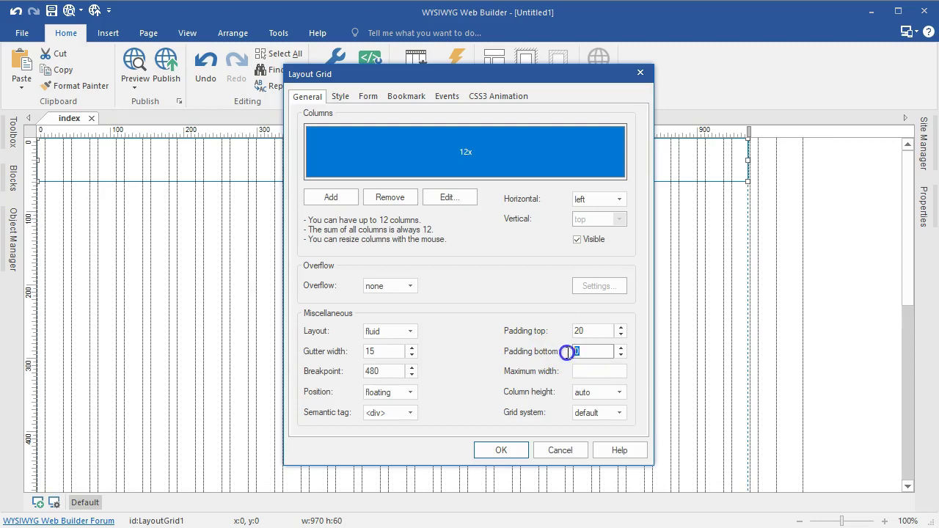
pyautogui.write('20')
pyautogui.click(501, 450)
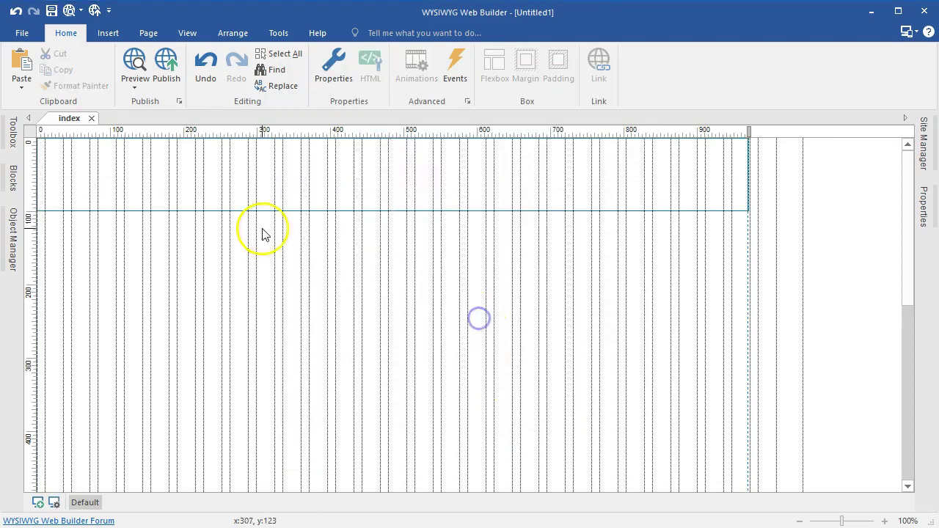
# Draw a Themeable Button of about 93 by 44 pixels below the layout grid.
pyautogui.click(15, 134)
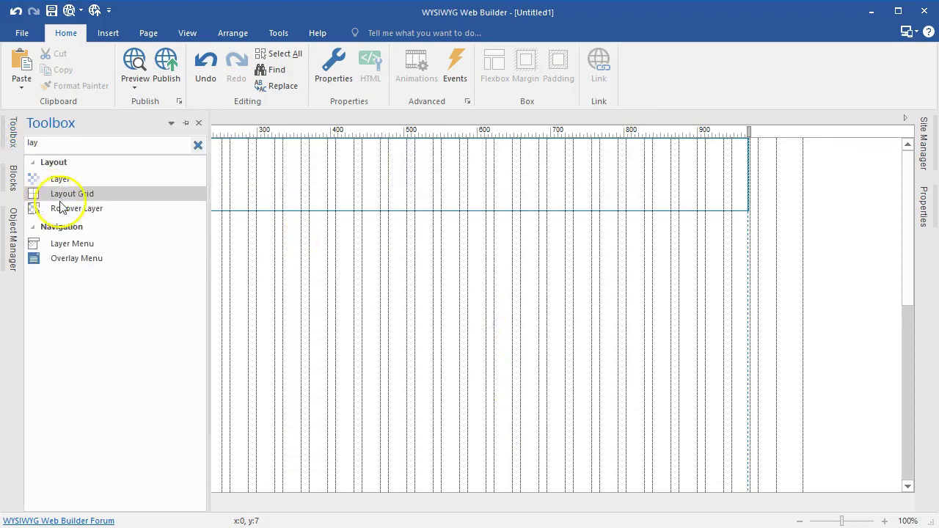
pyautogui.click(201, 145)
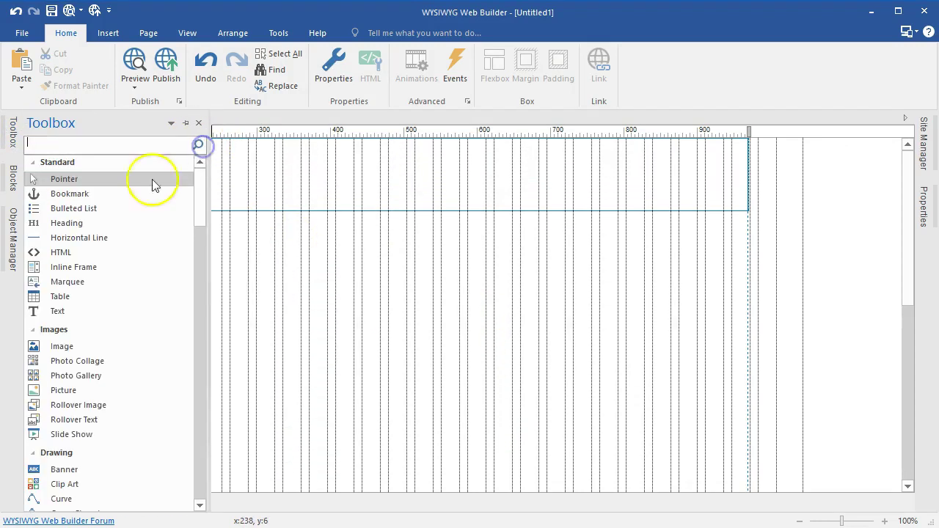
pyautogui.scroll(-6, 73, 242)
pyautogui.scroll(-10, 83, 245)
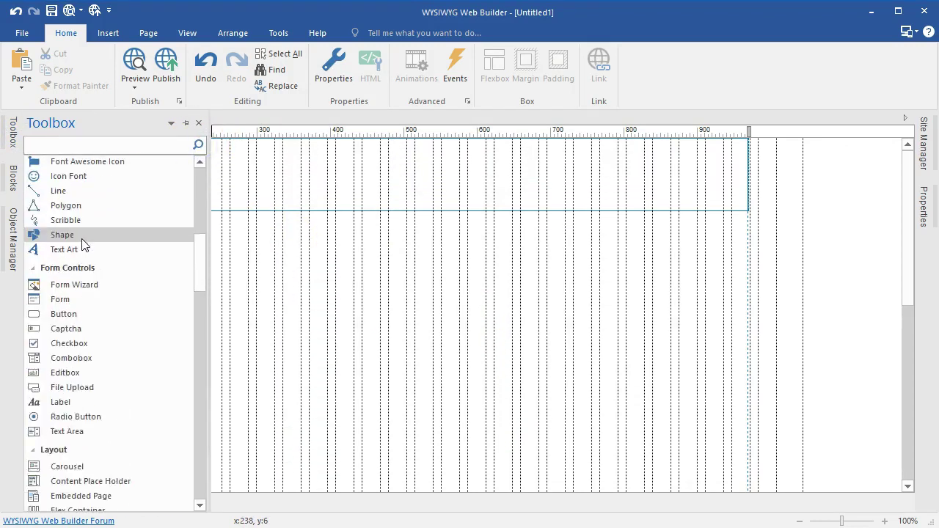
pyautogui.scroll(-10, 83, 244)
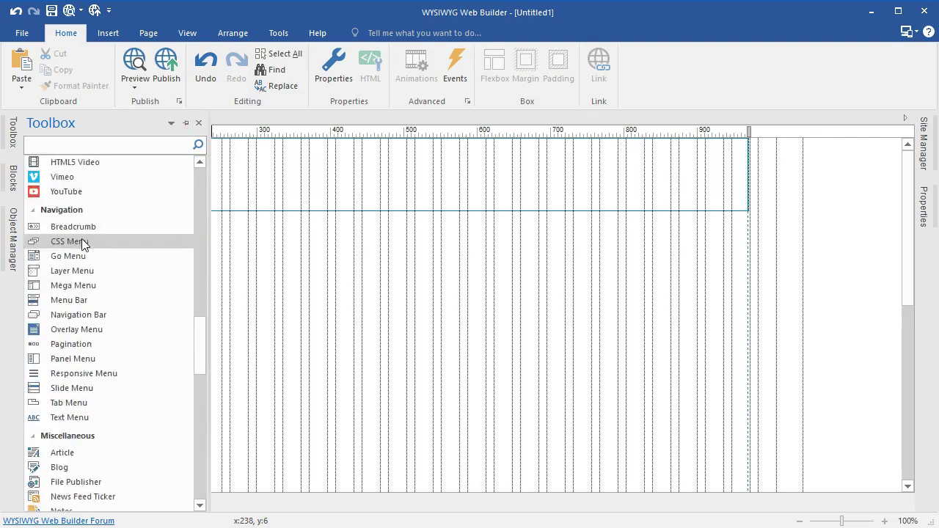
pyautogui.scroll(-2, 83, 244)
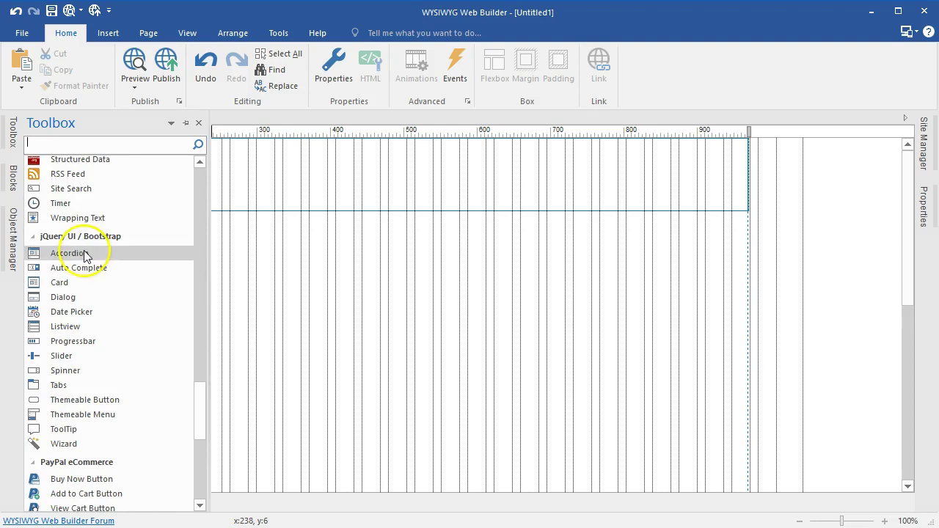
pyautogui.click(84, 400)
pyautogui.moveTo(263, 242)
pyautogui.mouseDown()
pyautogui.moveTo(350, 290)
pyautogui.moveTo(331, 274)
pyautogui.mouseUp()
pyautogui.click(332, 281)
pyautogui.click(565, 236)
# Set the themeable button's size to 100, 40 and move it into the layout grid.
pyautogui.click(310, 260)
pyautogui.click(926, 208)
pyautogui.click(803, 264)
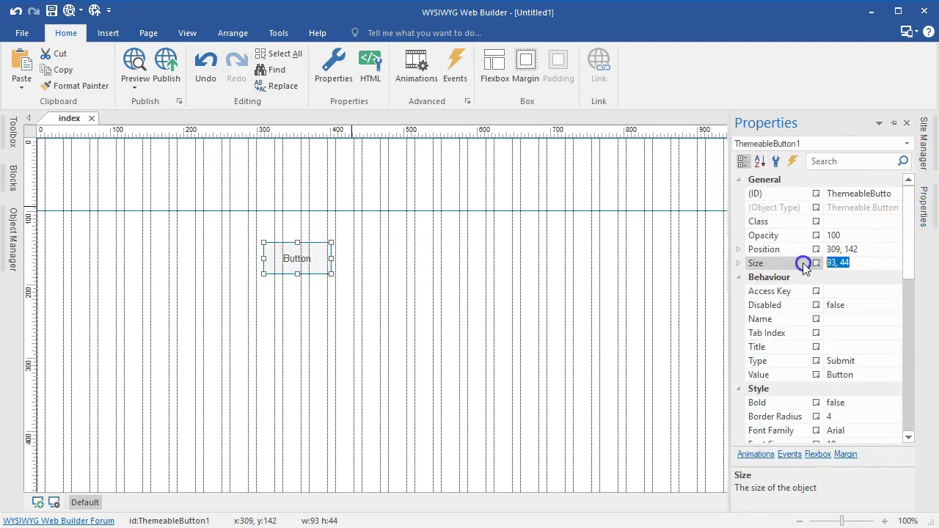
pyautogui.write('10, 40')
pyautogui.press('Return')
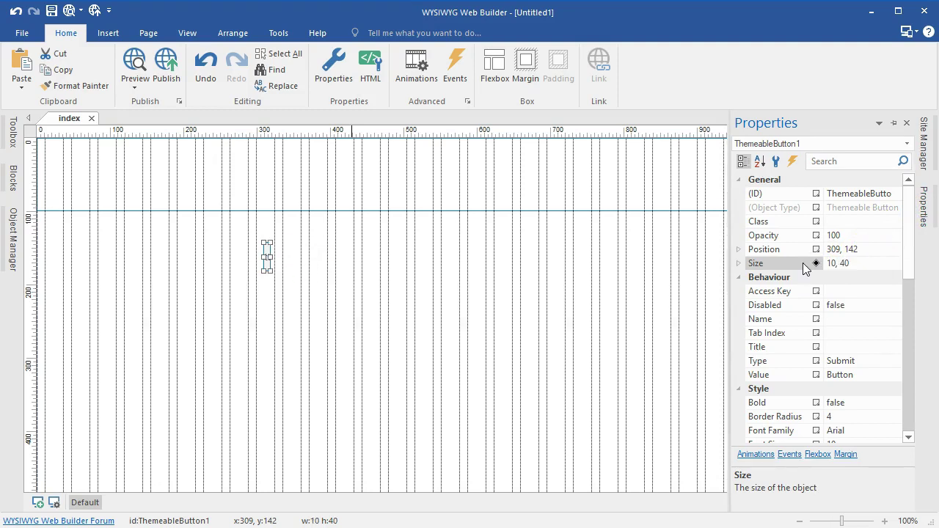
pyautogui.click(834, 258)
pyautogui.write('0')
pyautogui.press('Return')
pyautogui.click(404, 352)
pyautogui.moveTo(308, 262); pyautogui.dragTo(257, 185)
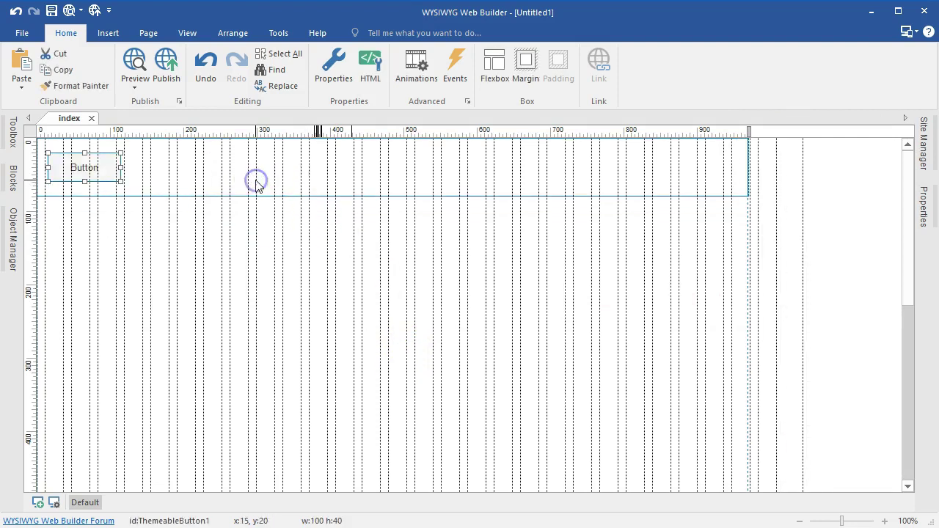
pyautogui.click(190, 267)
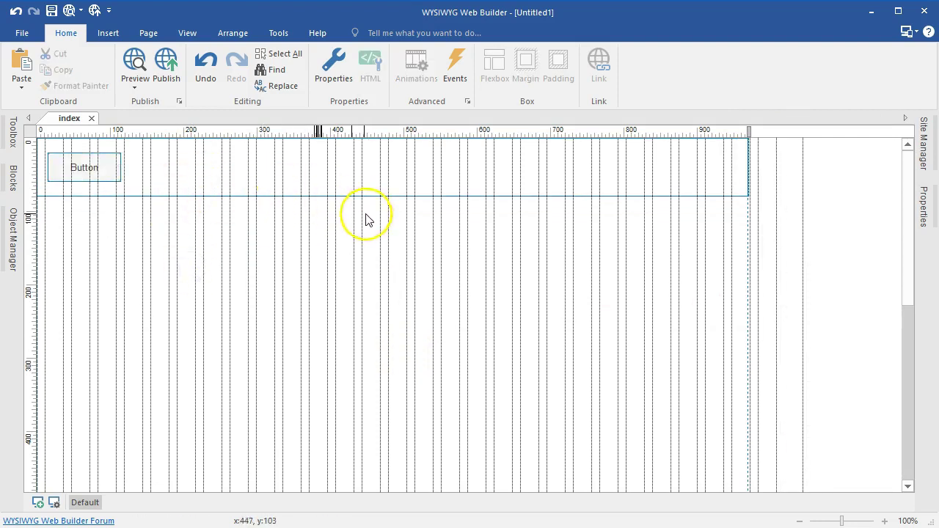
# Set the horizontal alignment of the layout grid's column to center.
pyautogui.doubleClick(194, 176)
pyautogui.click(465, 152)
pyautogui.click(618, 199)
pyautogui.click(587, 218)
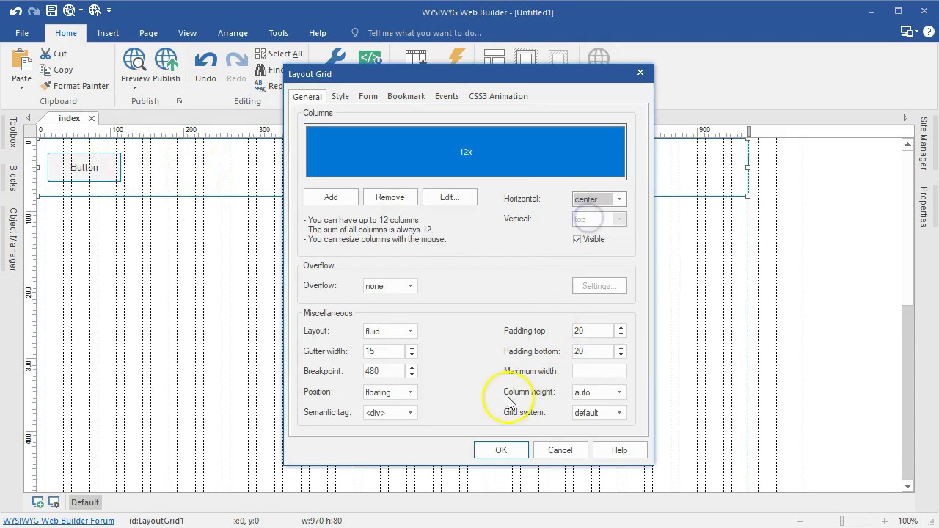
pyautogui.click(501, 449)
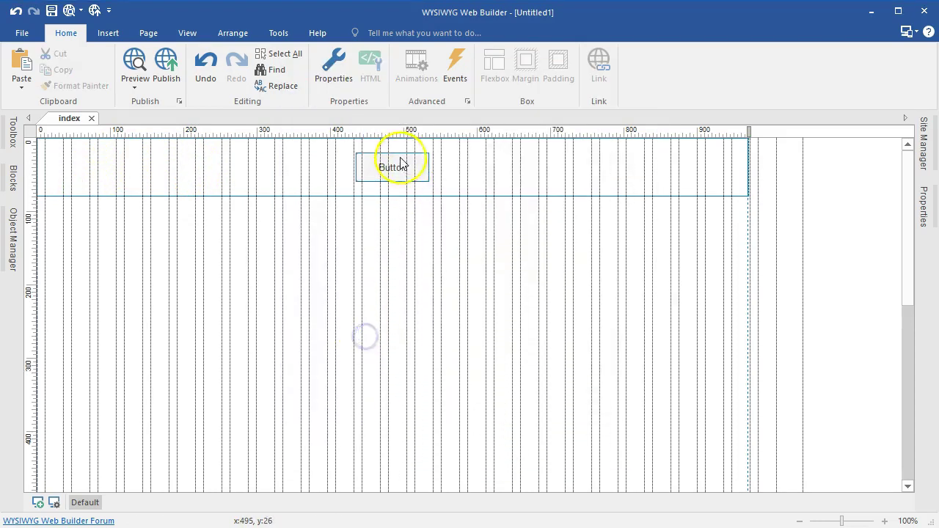
# Copy the themeable button and paste three duplicates of it below the layout grid.
pyautogui.click(401, 160)
pyautogui.rightClick(400, 158)
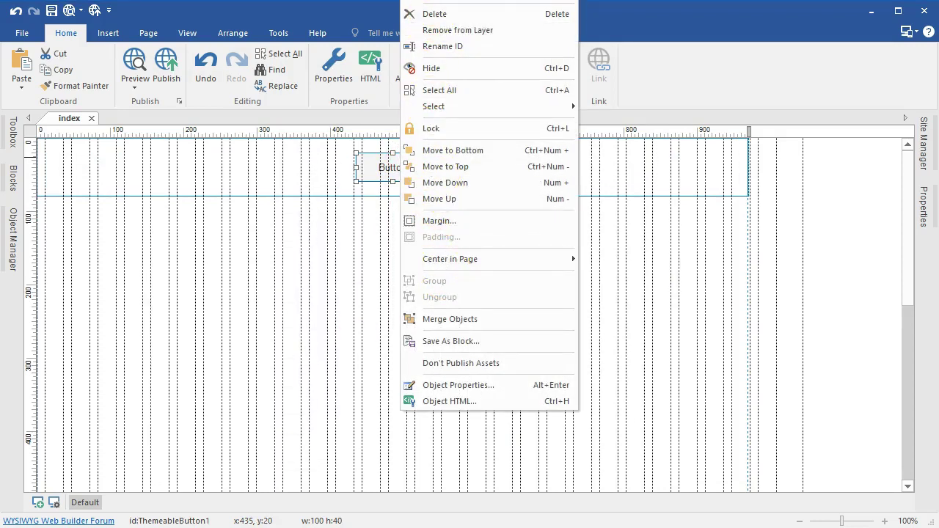
pyautogui.click(341, 277)
pyautogui.click(391, 170)
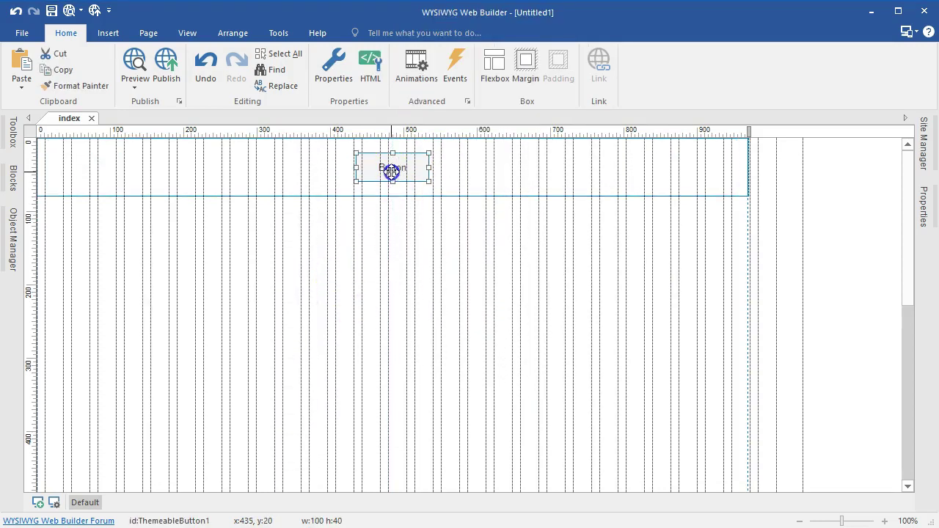
pyautogui.click(375, 240)
pyautogui.hotkey('ctrl', 'v')
pyautogui.click(400, 311)
pyautogui.hotkey('ctrl', 'v')
pyautogui.click(338, 293)
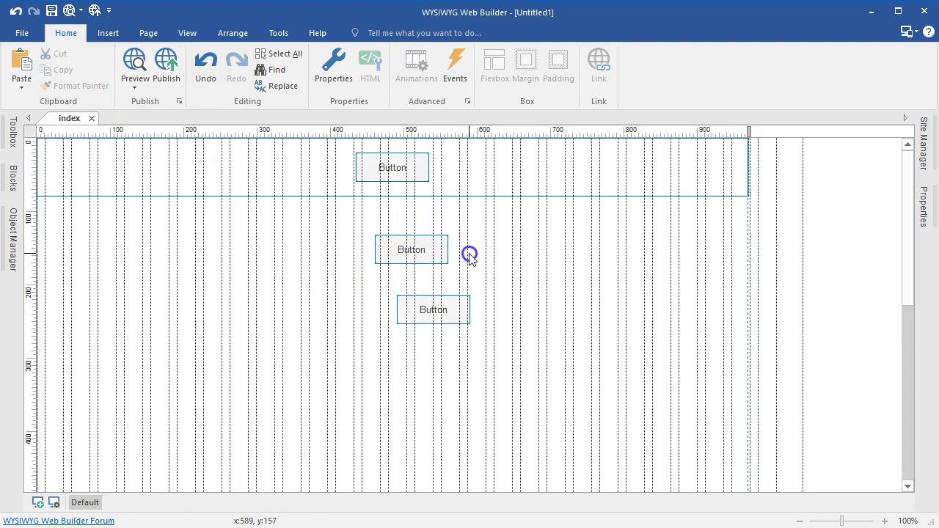
pyautogui.hotkey('ctrl', 'v')
# Move the three duplicated buttons into the layout grid column beside the original button to form one row.
pyautogui.moveTo(424, 250); pyautogui.dragTo(478, 172)
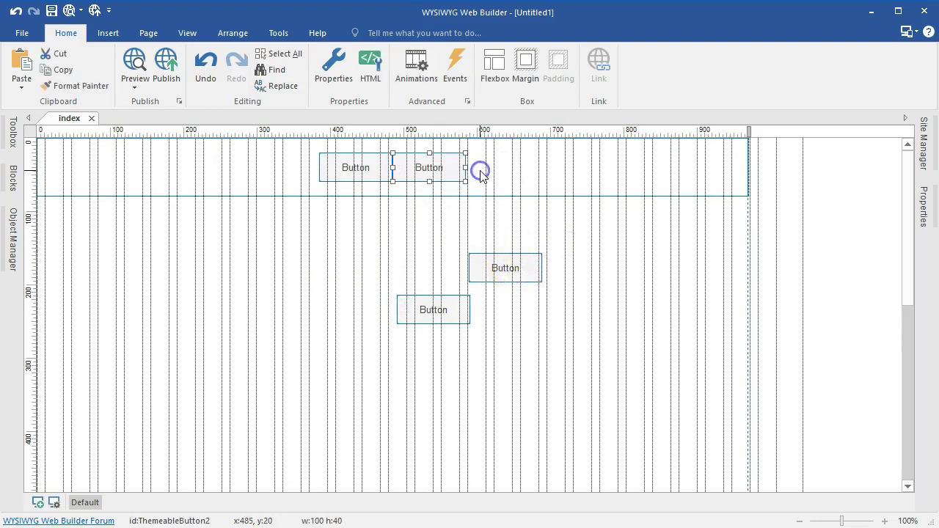
pyautogui.click(436, 259)
pyautogui.moveTo(503, 273); pyautogui.dragTo(508, 176)
pyautogui.moveTo(462, 308); pyautogui.dragTo(545, 169)
# Label the first themeable button in the row All and the second one Homes.
pyautogui.click(300, 243)
pyautogui.click(283, 168)
pyautogui.doubleClick(283, 168)
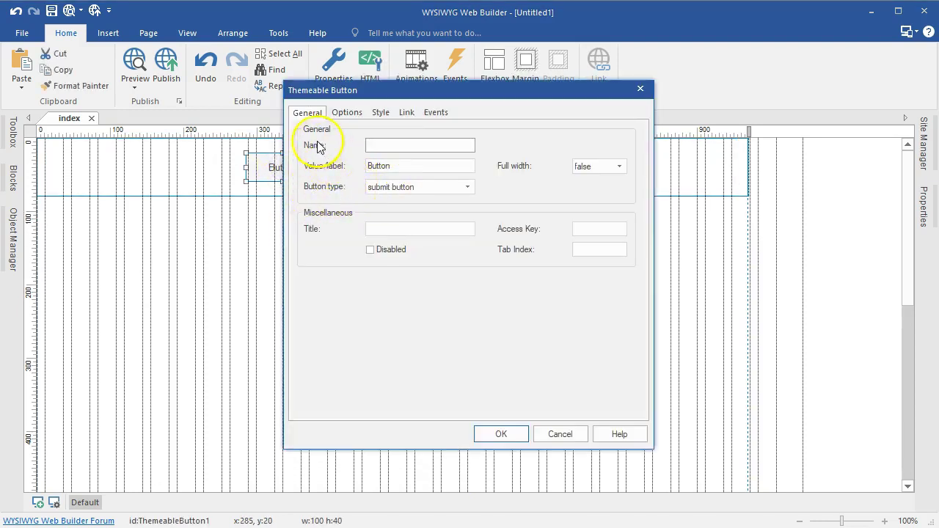
pyautogui.click(405, 169)
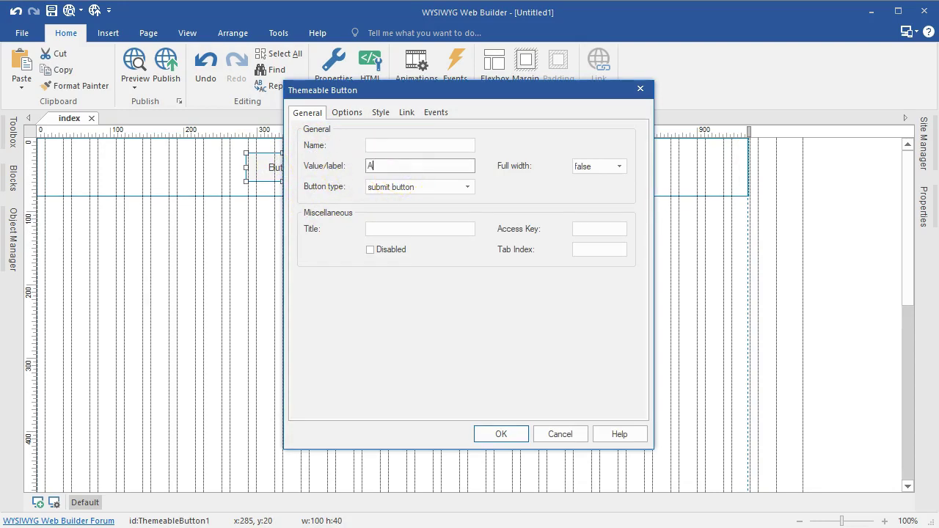
pyautogui.write('All')
pyautogui.click(501, 433)
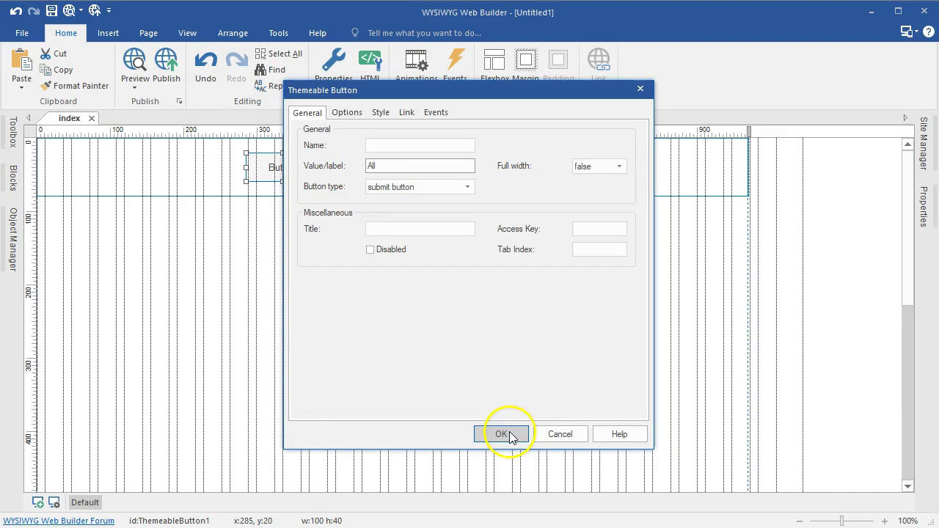
pyautogui.doubleClick(377, 165)
pyautogui.doubleClick(407, 168)
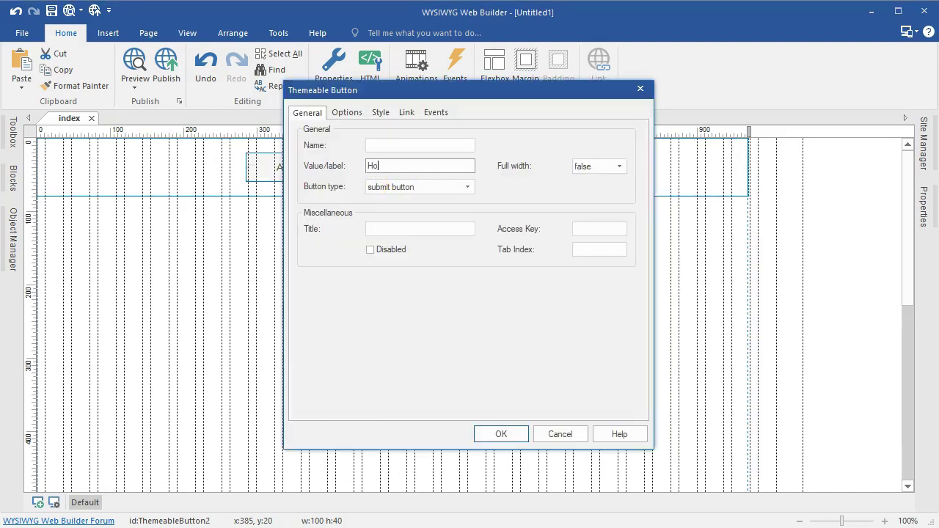
pyautogui.click(484, 433)
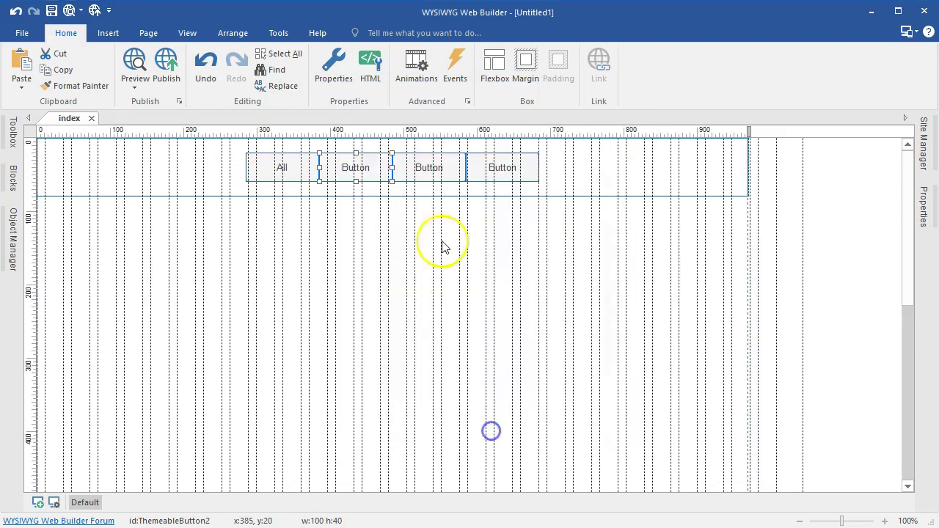
# Label the third themeable button in the row Food and the fourth one People.
pyautogui.doubleClick(430, 163)
pyautogui.doubleClick(360, 167)
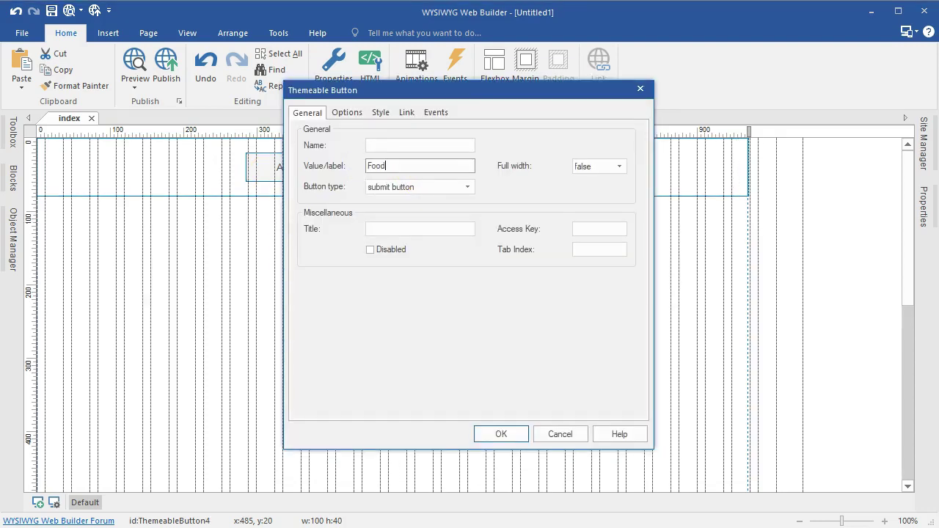
pyautogui.click(491, 433)
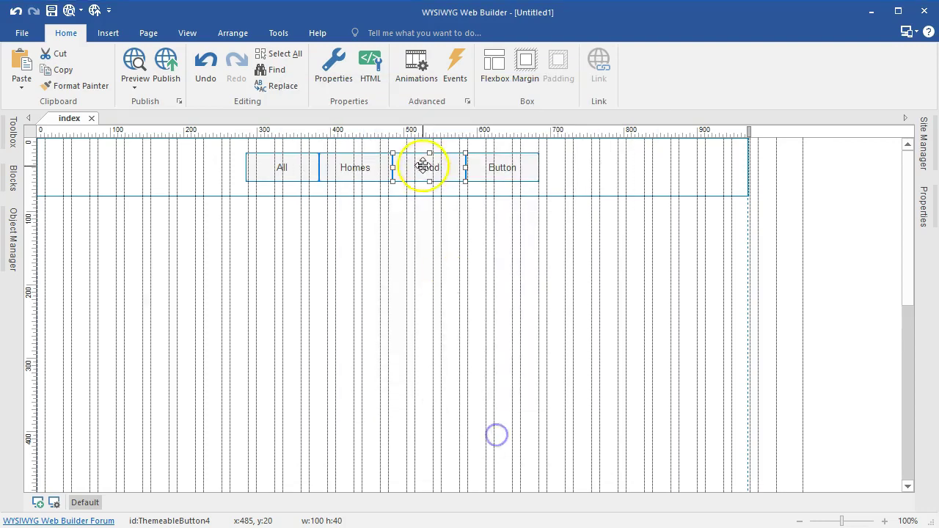
pyautogui.doubleClick(477, 164)
pyautogui.doubleClick(313, 166)
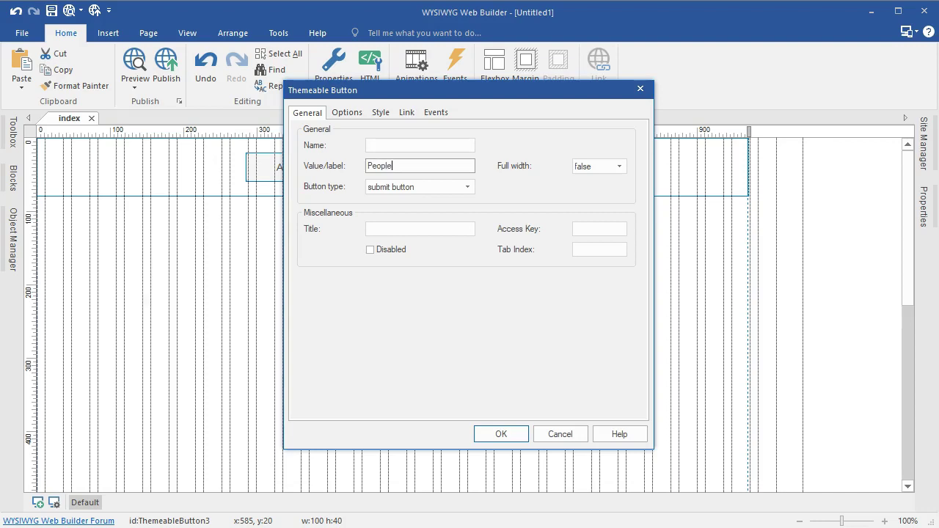
pyautogui.click(489, 433)
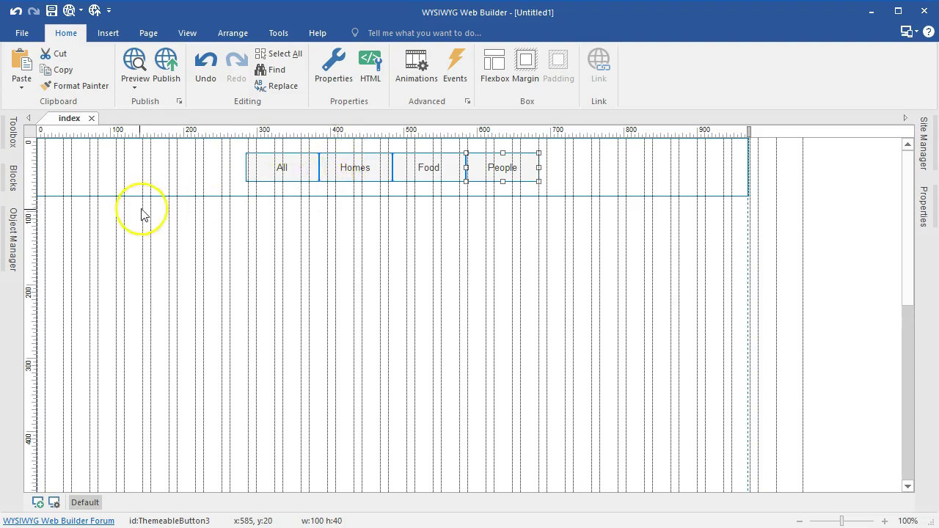
# Find the Flex Container object and draw one directly below the layout grid with the buttons.
pyautogui.click(14, 137)
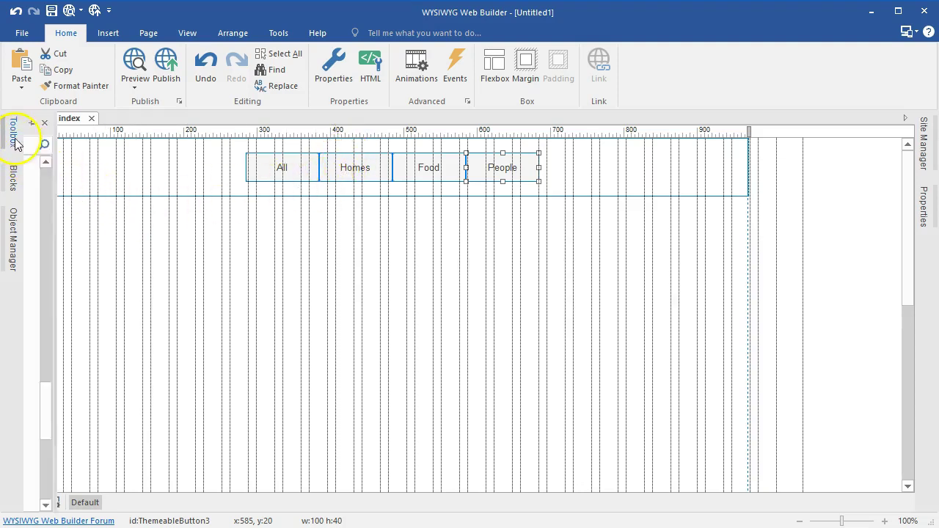
pyautogui.click(64, 145)
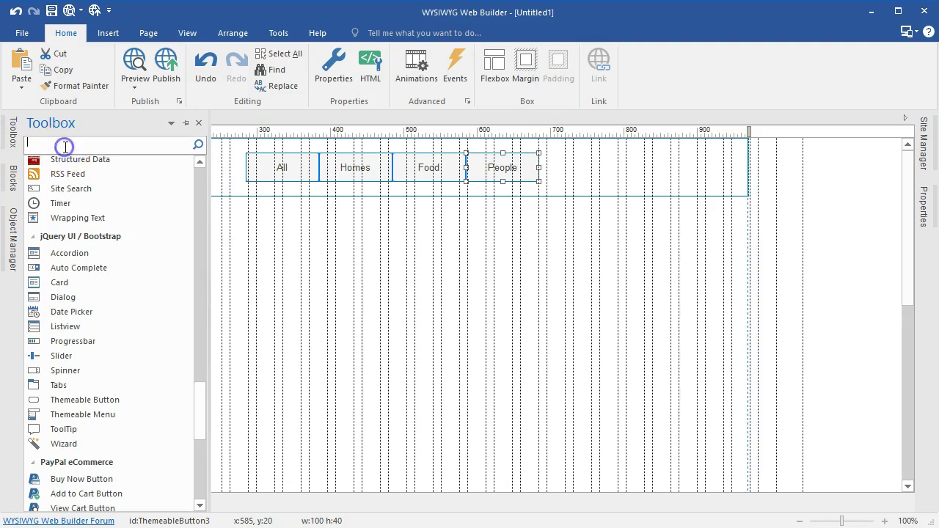
pyautogui.write('flex')
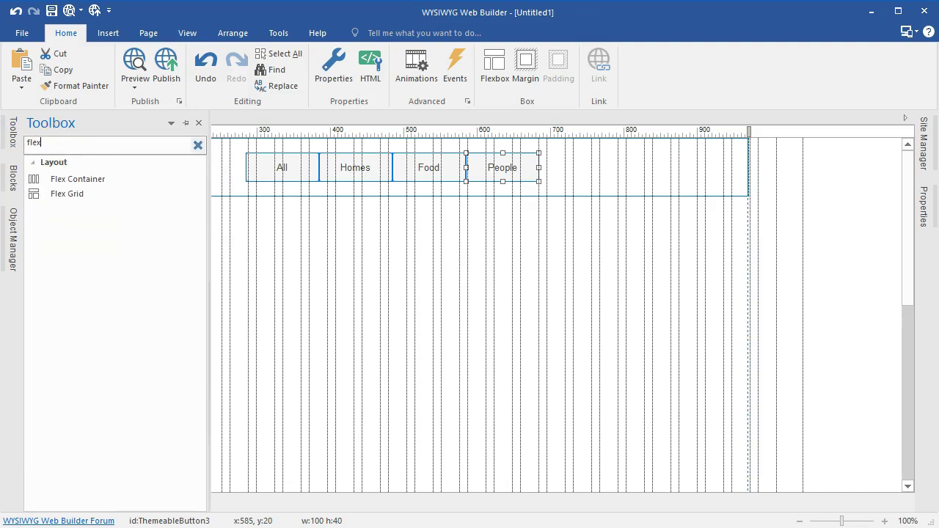
pyautogui.click(92, 182)
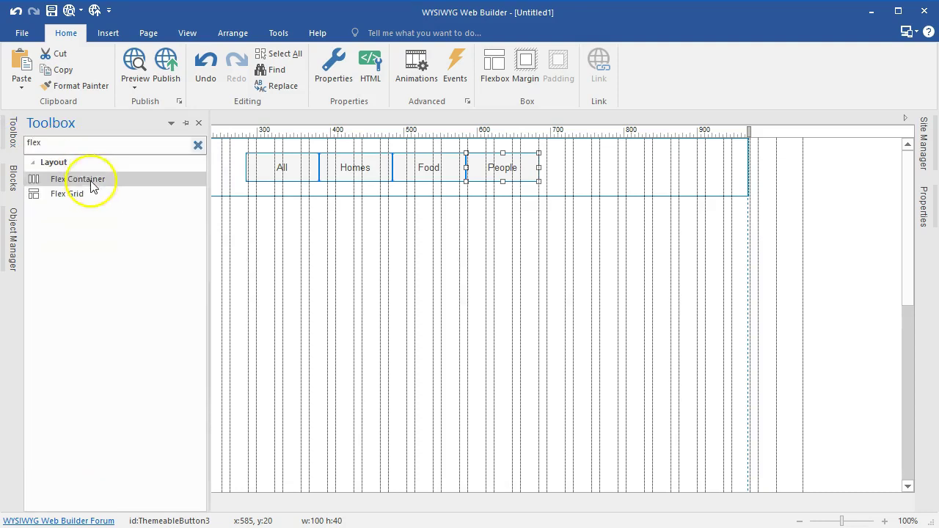
pyautogui.moveTo(216, 199); pyautogui.dragTo(398, 259)
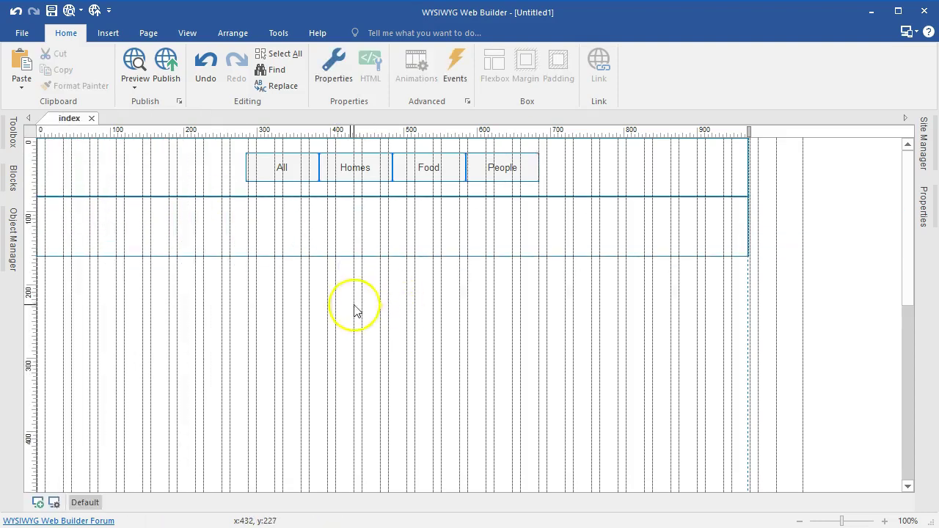
# Set the flex container's flex wrap to wrap and its justify content to center.
pyautogui.doubleClick(298, 235)
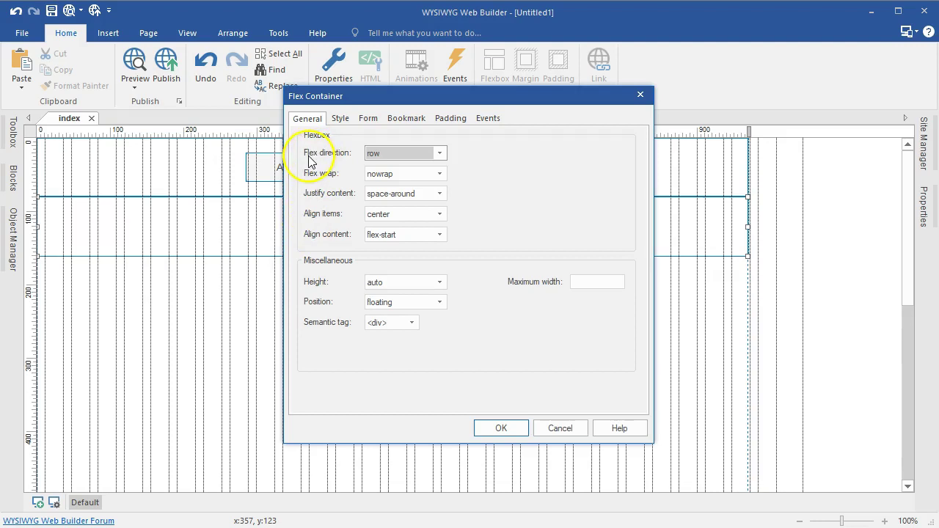
pyautogui.click(446, 176)
pyautogui.click(411, 197)
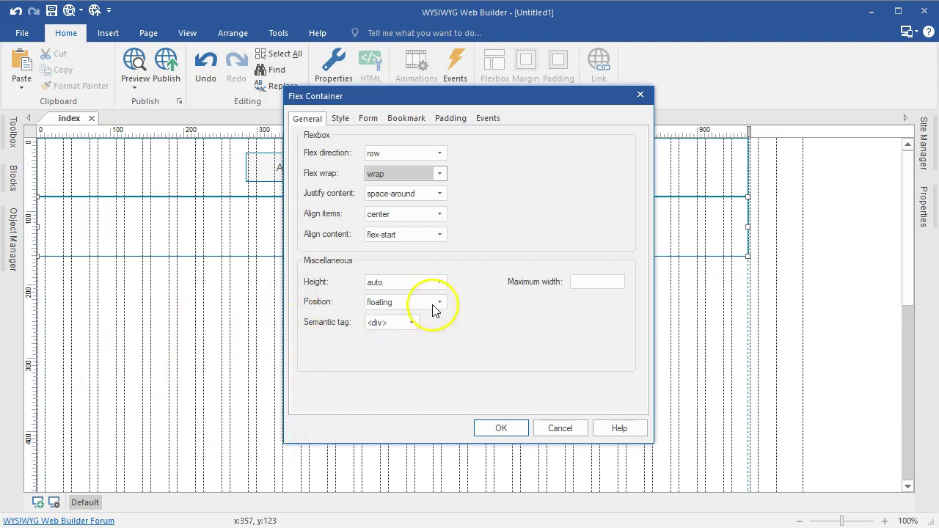
pyautogui.click(402, 196)
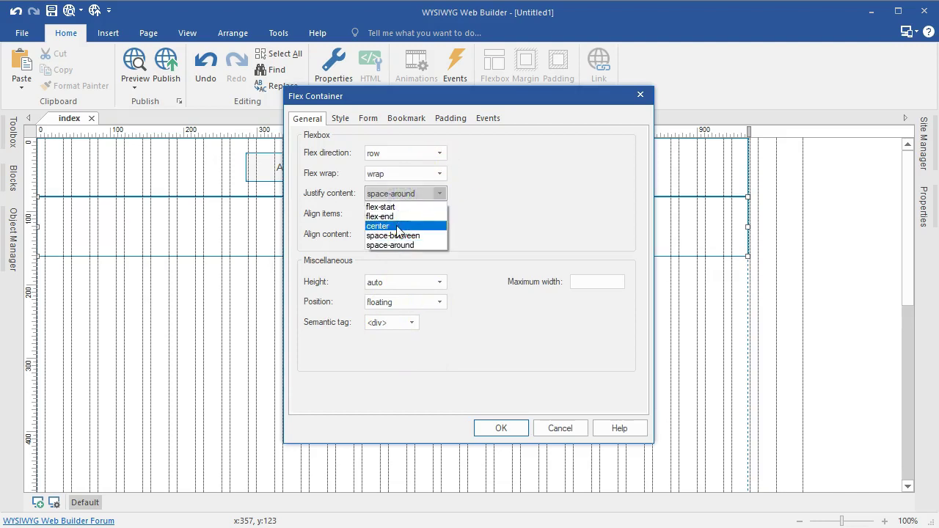
pyautogui.click(397, 227)
# Set the flex container's align items to flex-start and enter a maximum width for it.
pyautogui.click(398, 213)
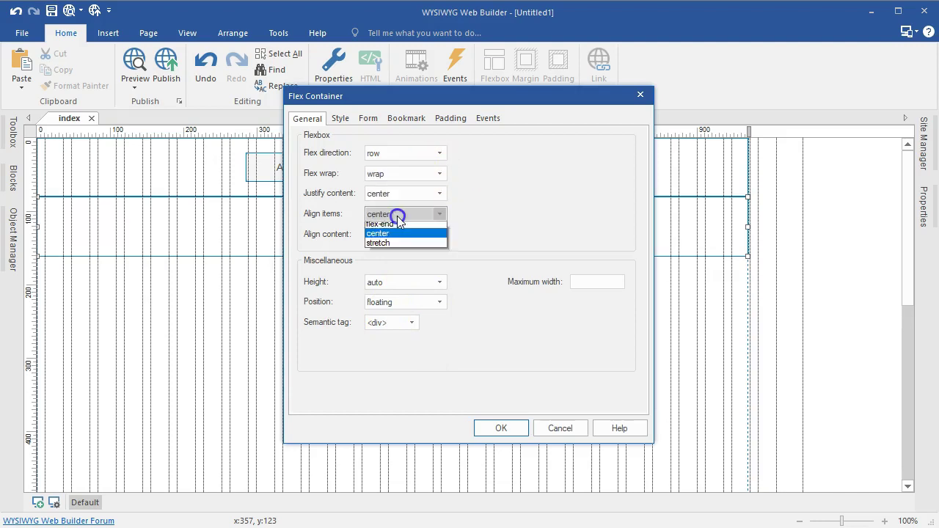
pyautogui.click(398, 229)
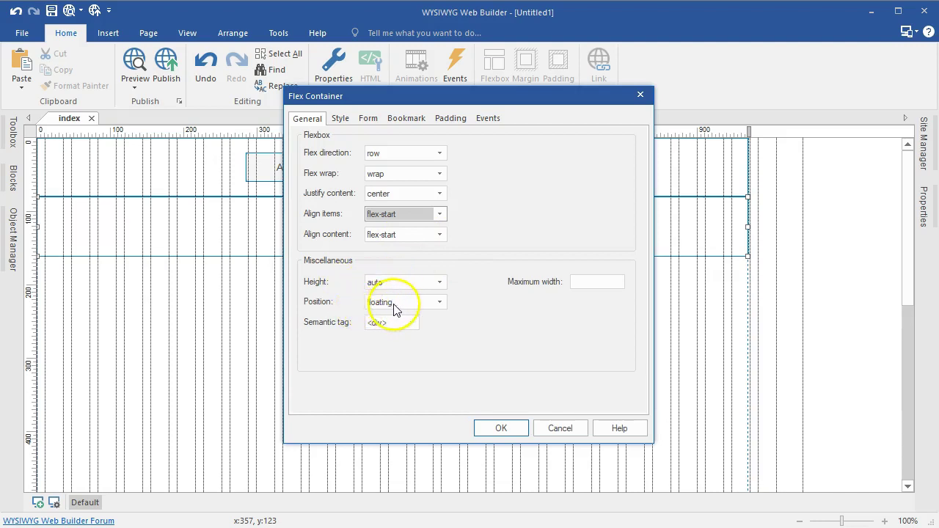
pyautogui.click(584, 279)
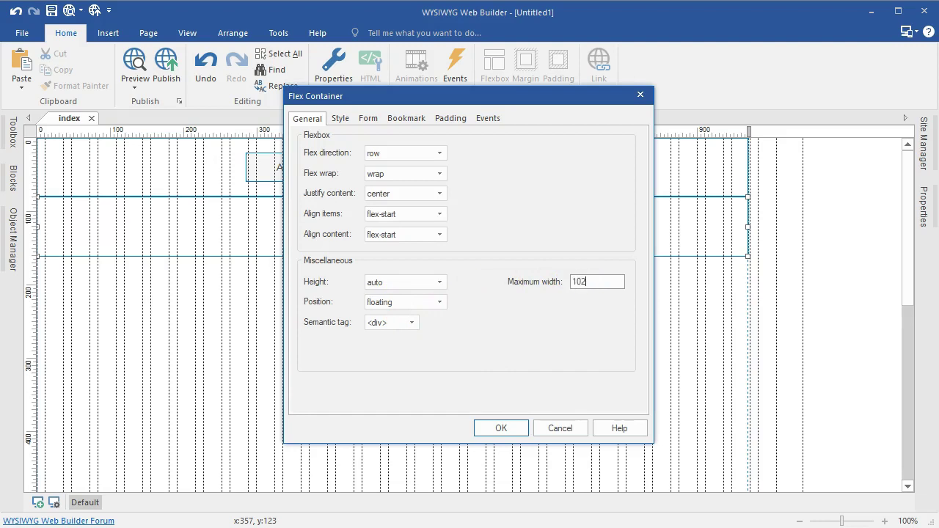
pyautogui.click(501, 428)
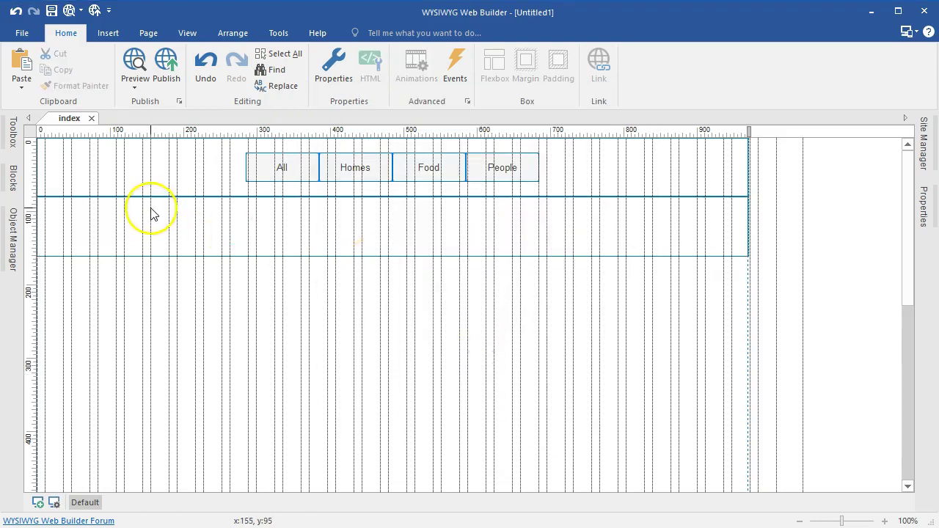
# Insert an Image object below the flex container using eat-1237431_640 from the gallery's food folder.
pyautogui.click(14, 144)
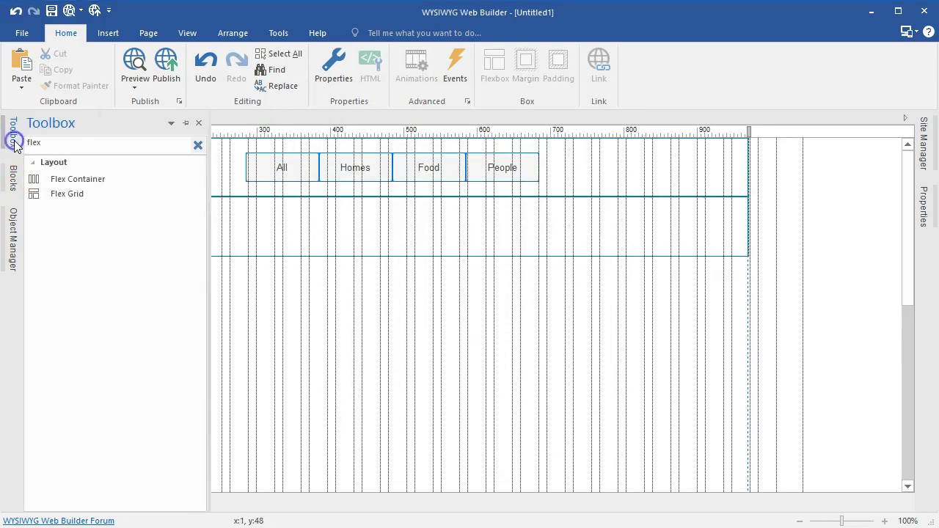
pyautogui.click(201, 146)
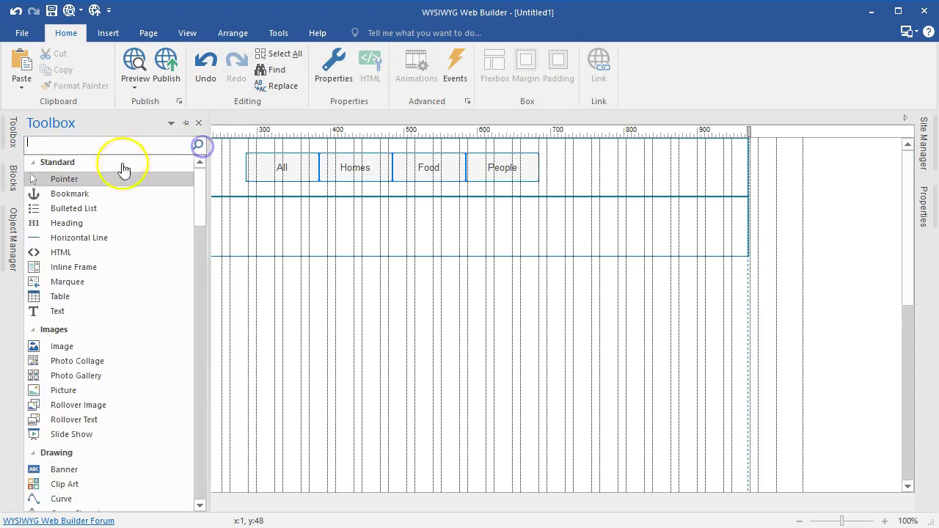
pyautogui.scroll(-2, 73, 258)
pyautogui.click(72, 262)
pyautogui.moveTo(73, 262); pyautogui.dragTo(319, 288)
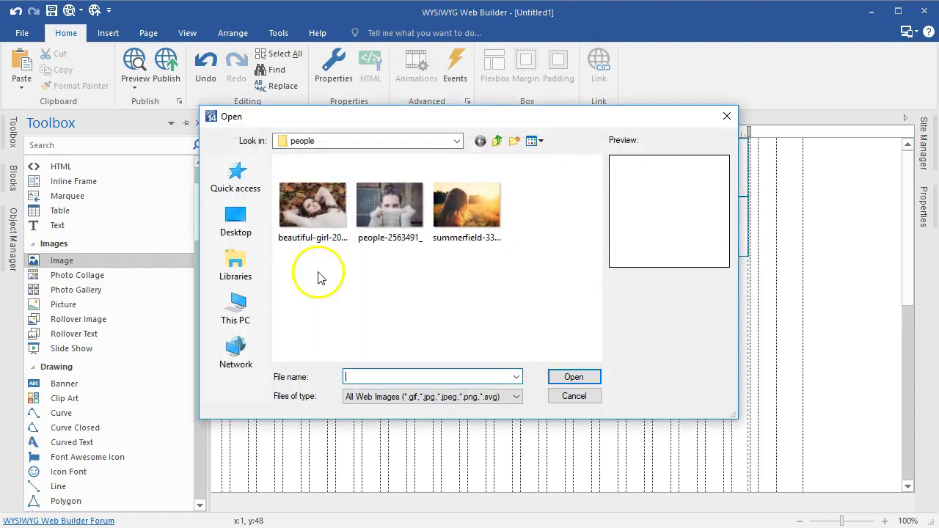
pyautogui.click(497, 140)
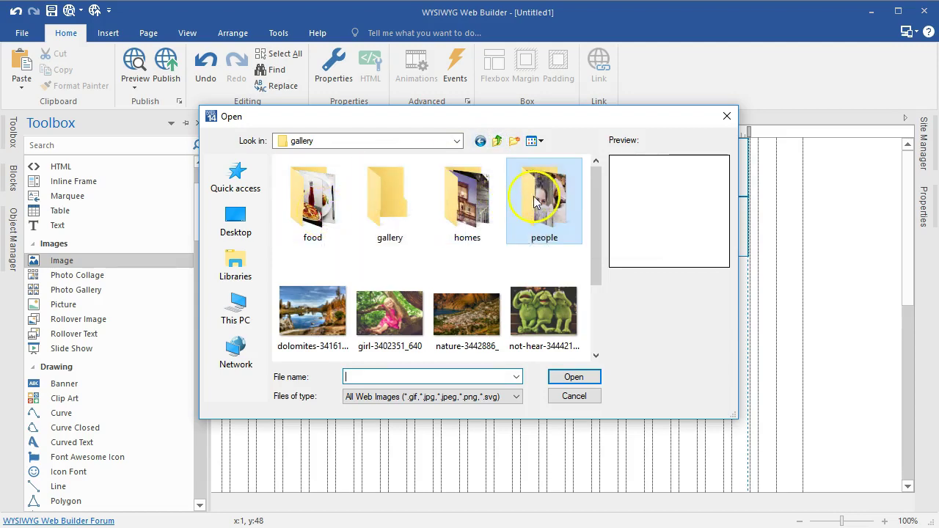
pyautogui.doubleClick(327, 208)
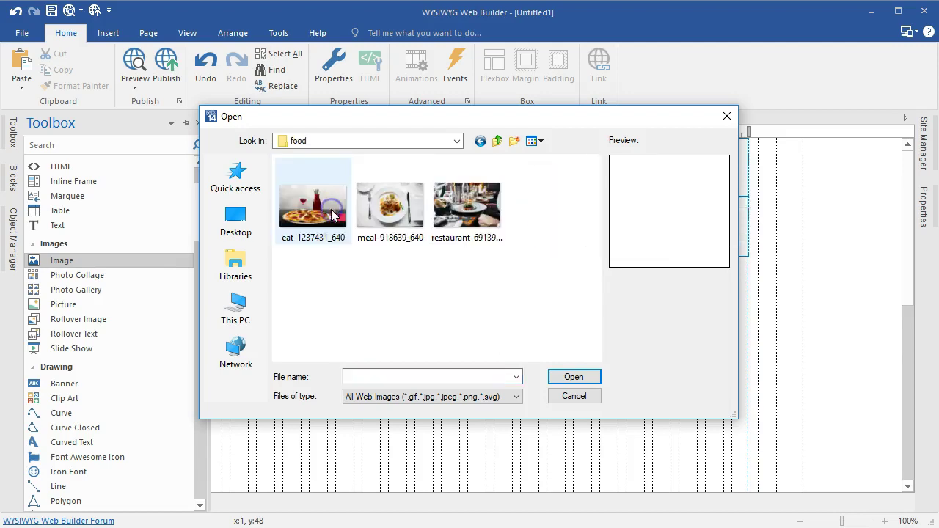
pyautogui.click(321, 213)
pyautogui.click(572, 377)
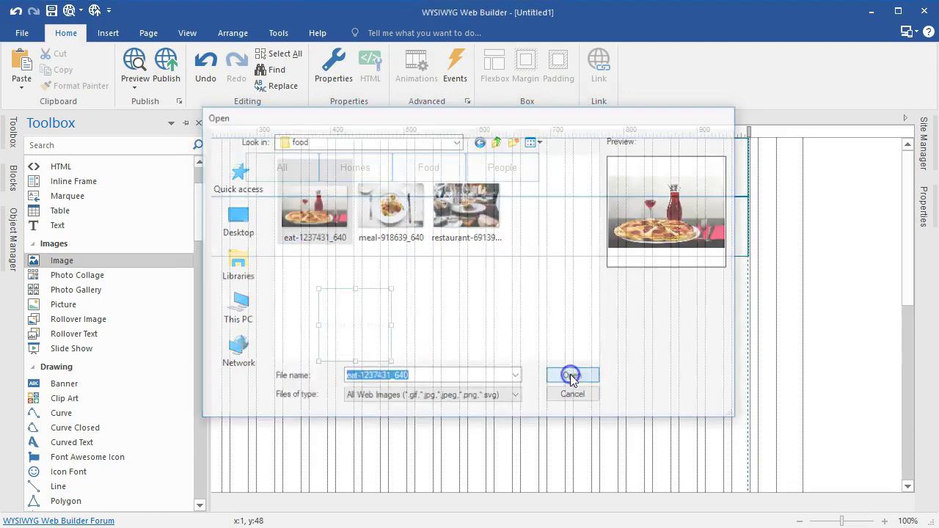
# Shrink the pizza image to about 331 by 211 pixels and move it to about x 20, y 139.
pyautogui.moveTo(552, 309); pyautogui.dragTo(342, 284)
pyautogui.scroll(-3, 549, 305)
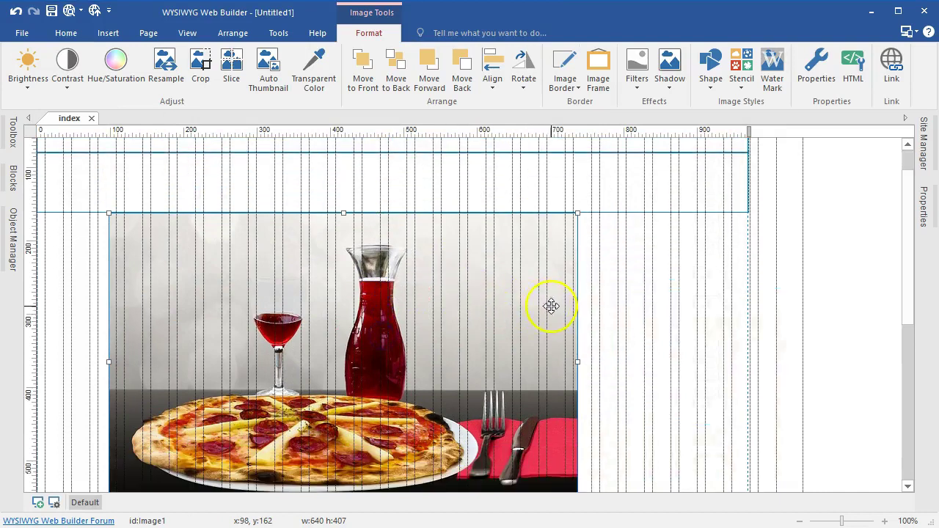
pyautogui.moveTo(577, 444); pyautogui.dragTo(352, 352)
pyautogui.scroll(3, 413, 286)
pyautogui.moveTo(320, 301); pyautogui.dragTo(268, 281)
# Copy the resized pizza image, paste two duplicates, and place them in a row beside the original.
pyautogui.click(386, 281)
pyautogui.click(261, 279)
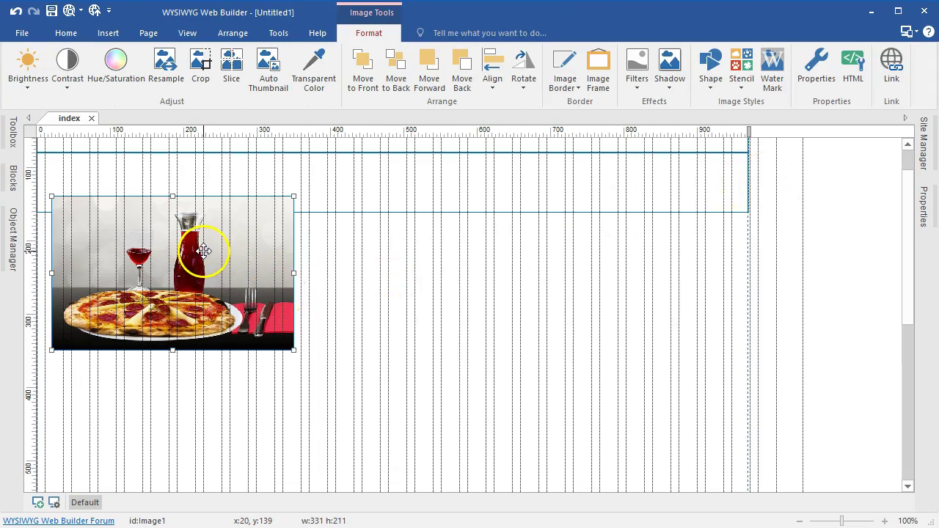
pyautogui.hotkey('ctrl', 'v')
pyautogui.click(560, 270)
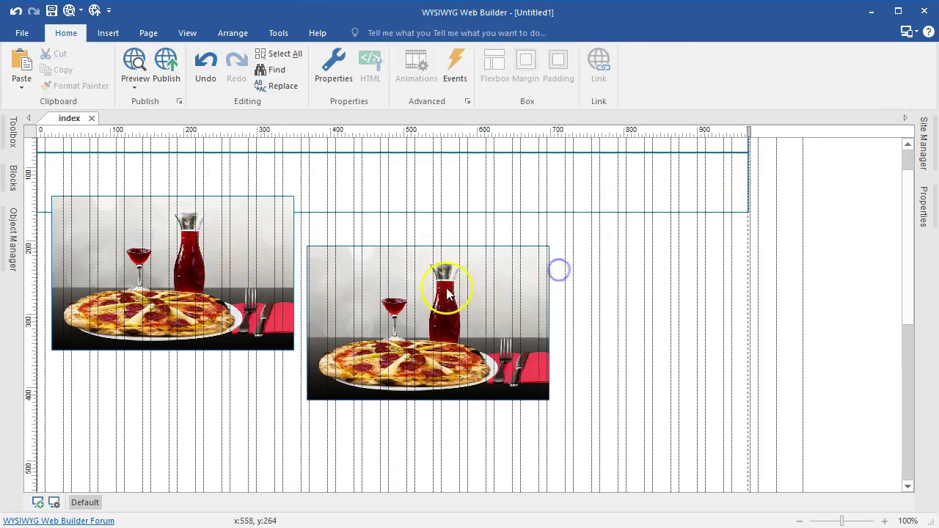
pyautogui.hotkey('ctrl', 'v')
pyautogui.moveTo(624, 296); pyautogui.dragTo(576, 274)
pyautogui.moveTo(484, 293); pyautogui.dragTo(465, 261)
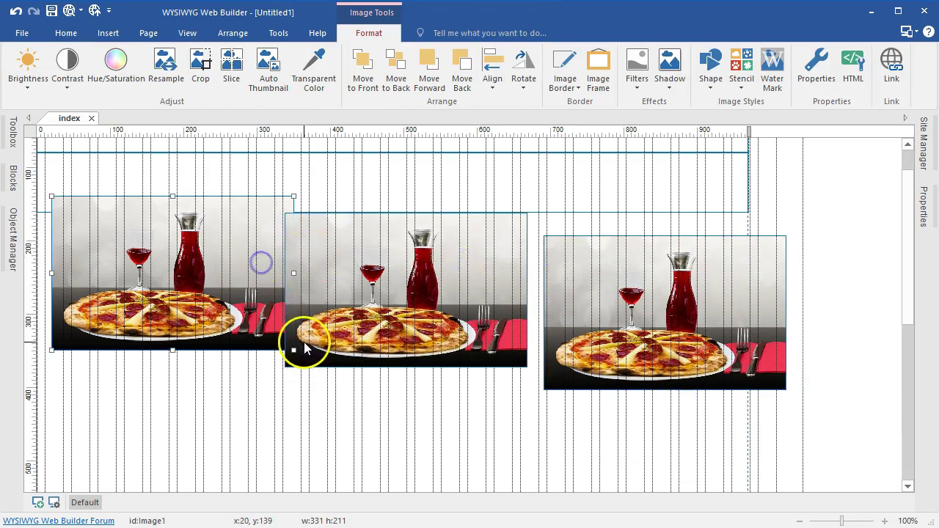
# Shrink the first pizza image to about 279 by 178 pixels and copy its size value.
pyautogui.click(281, 344)
pyautogui.moveTo(294, 351); pyautogui.dragTo(256, 326)
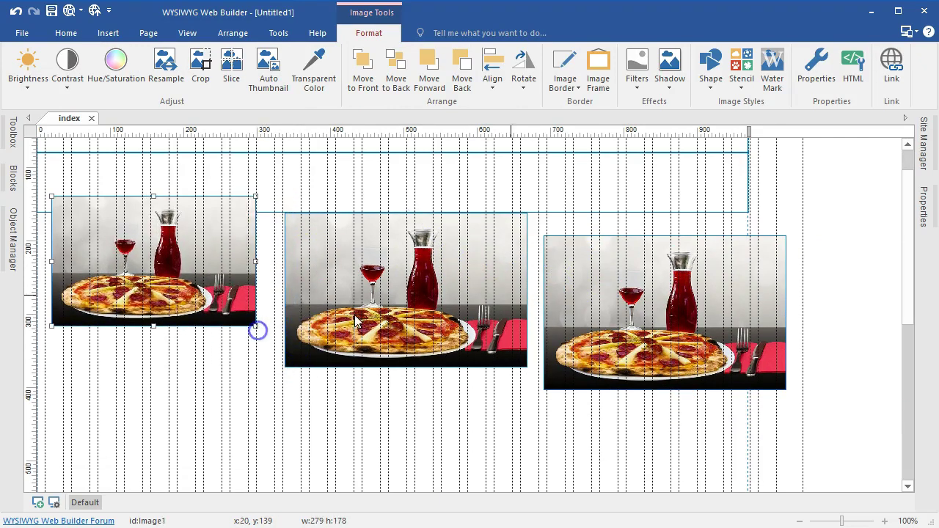
pyautogui.click(918, 213)
pyautogui.click(755, 265)
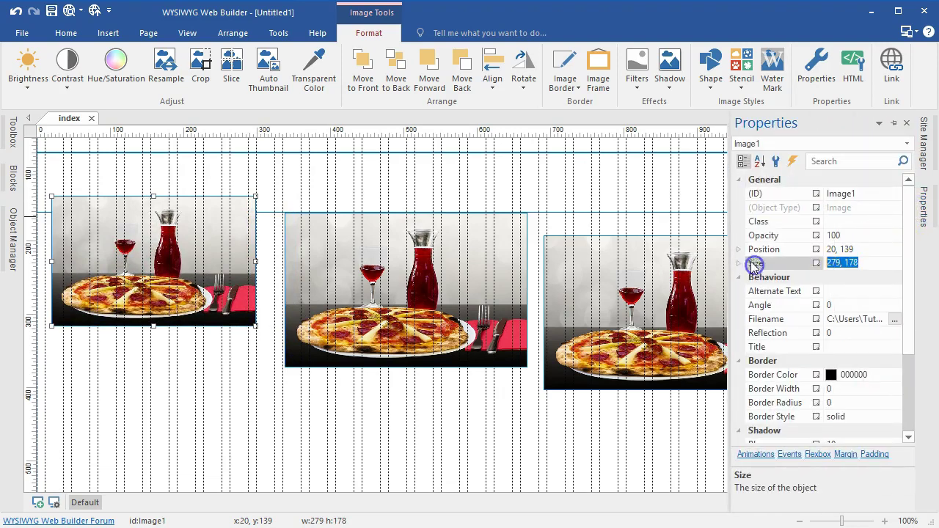
# Set the size of the second and third pizza images to 279, 178.
pyautogui.click(422, 235)
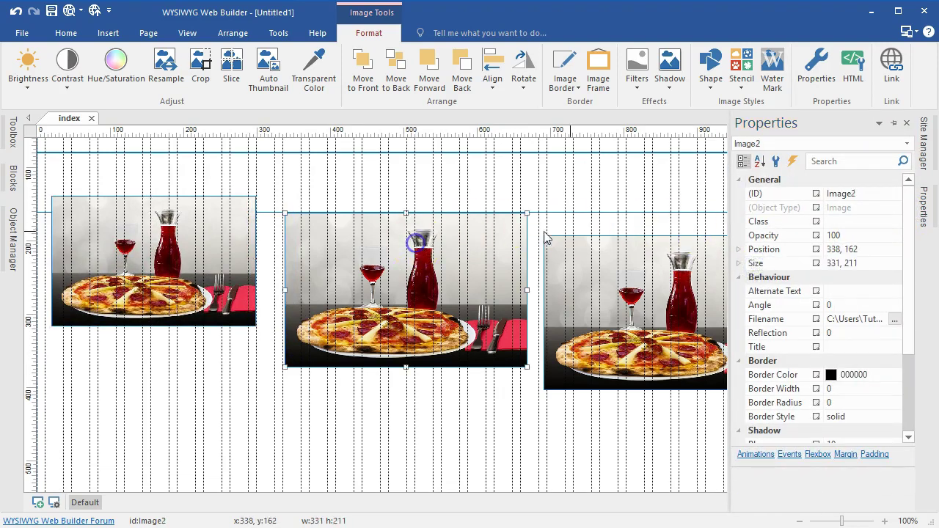
pyautogui.click(923, 211)
pyautogui.click(873, 253)
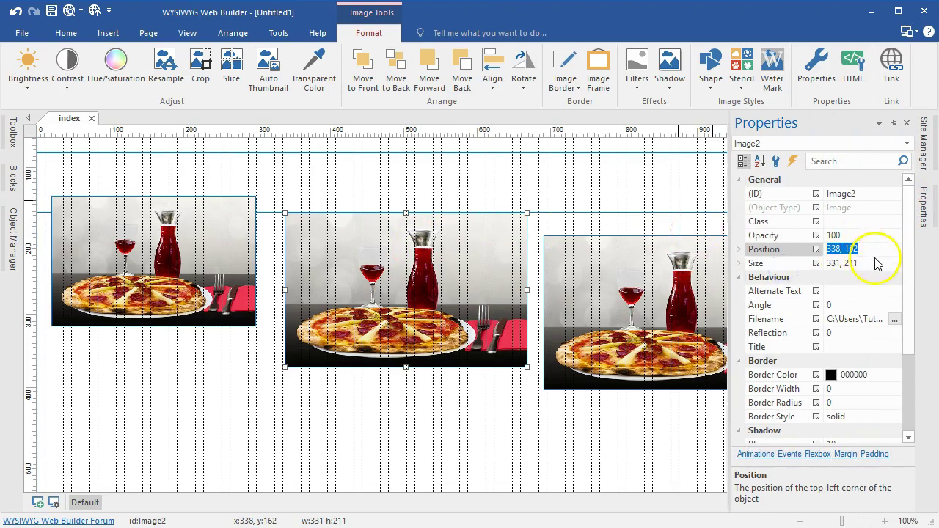
pyautogui.click(771, 269)
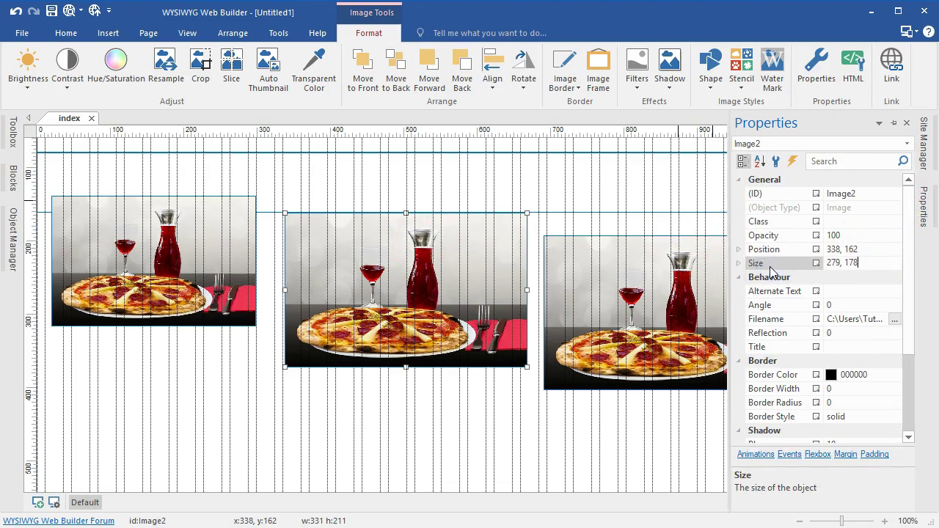
pyautogui.press('Return')
pyautogui.click(601, 306)
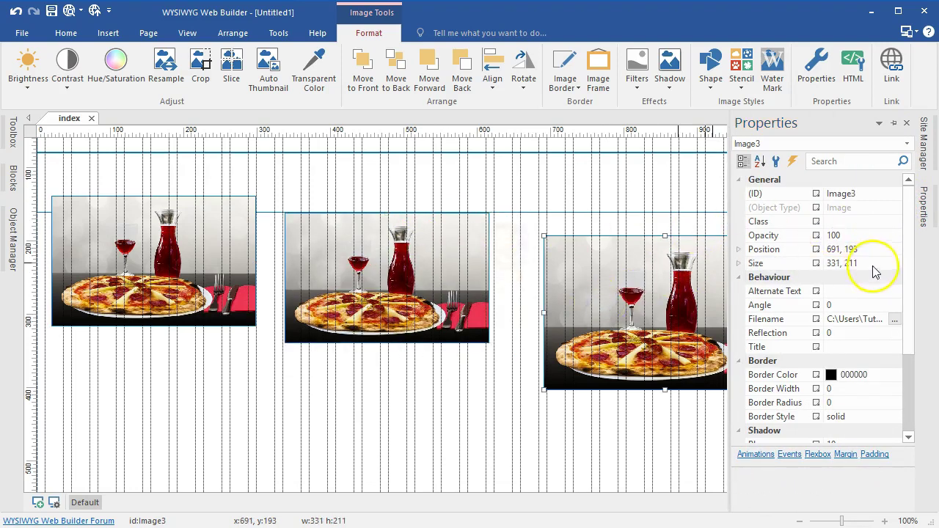
pyautogui.click(780, 269)
pyautogui.write('279, 178')
pyautogui.press('Return')
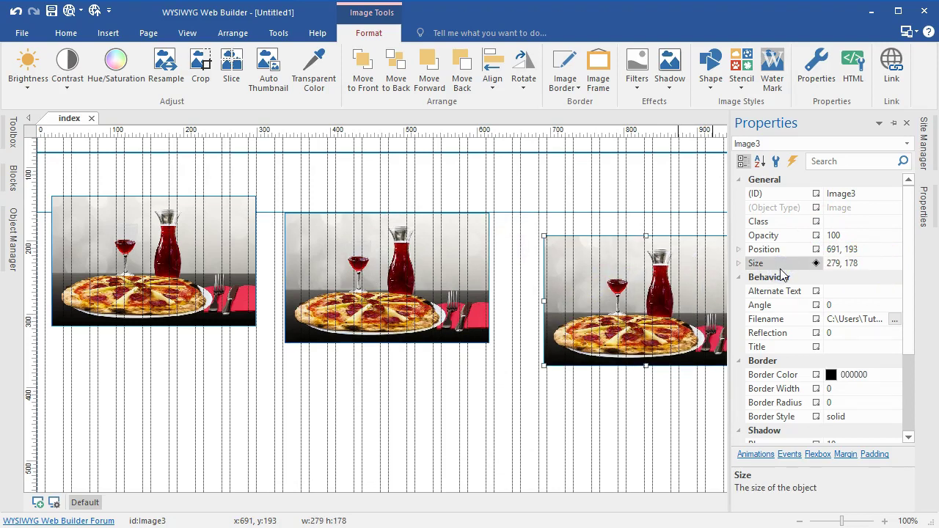
# Move the three pizza images into the flex container so they sit side by side in one row.
pyautogui.click(416, 396)
pyautogui.moveTo(189, 290); pyautogui.dragTo(168, 189)
pyautogui.click(184, 371)
pyautogui.moveTo(343, 292); pyautogui.dragTo(519, 234)
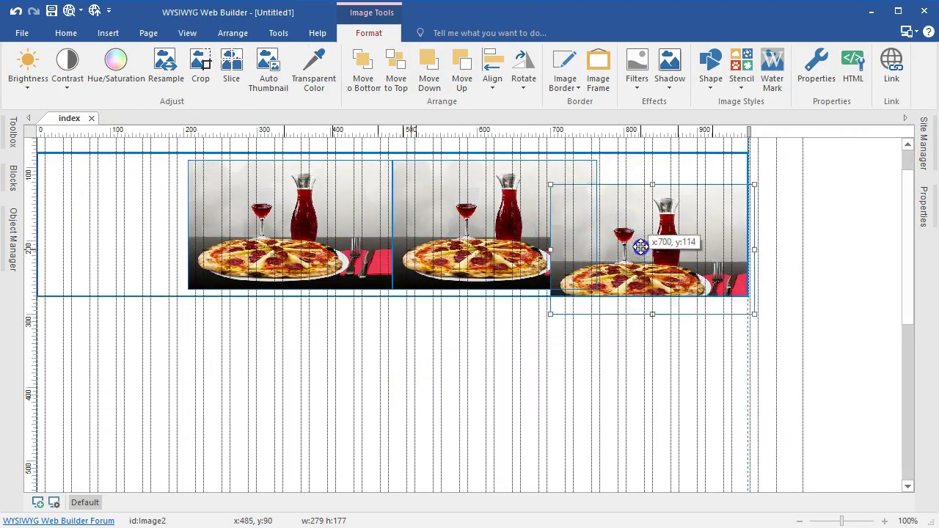
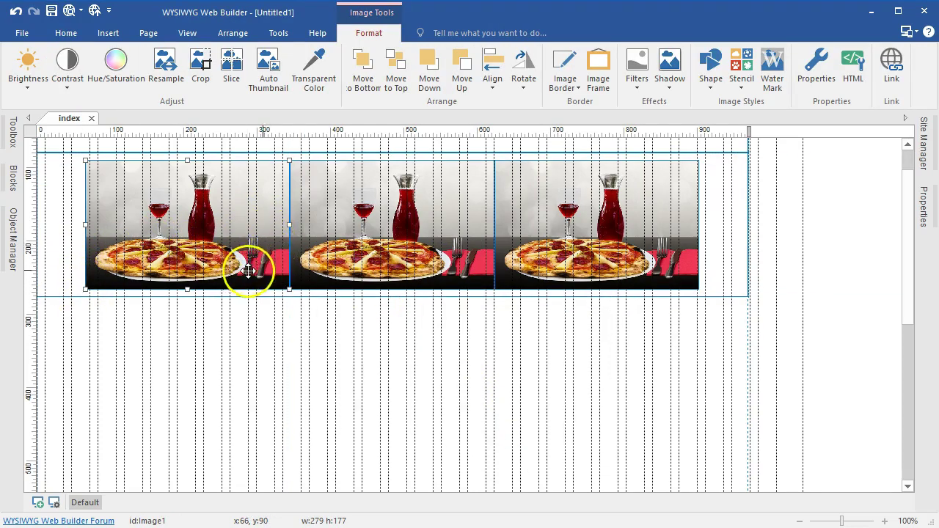
# Choose meal-918639_640 from the food folder as the middle image's file.
pyautogui.doubleClick(370, 248)
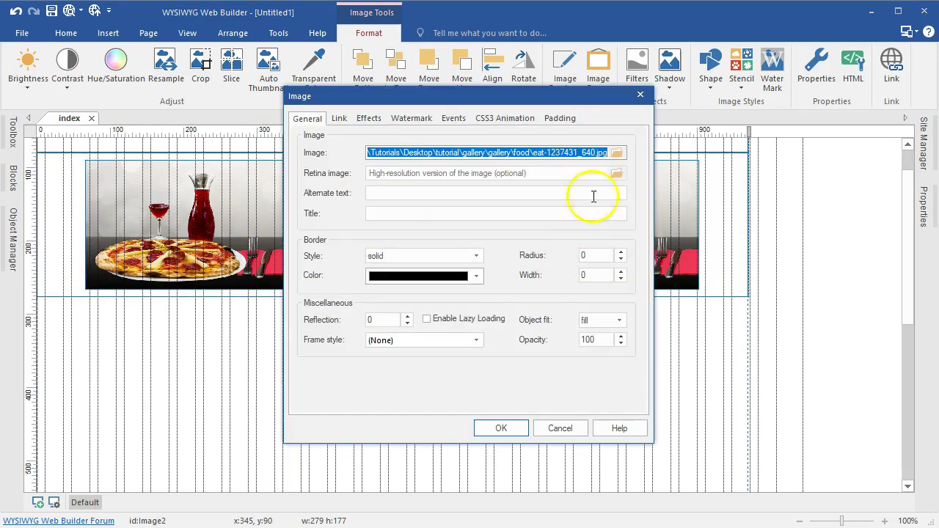
pyautogui.click(616, 155)
pyautogui.click(394, 203)
pyautogui.doubleClick(394, 203)
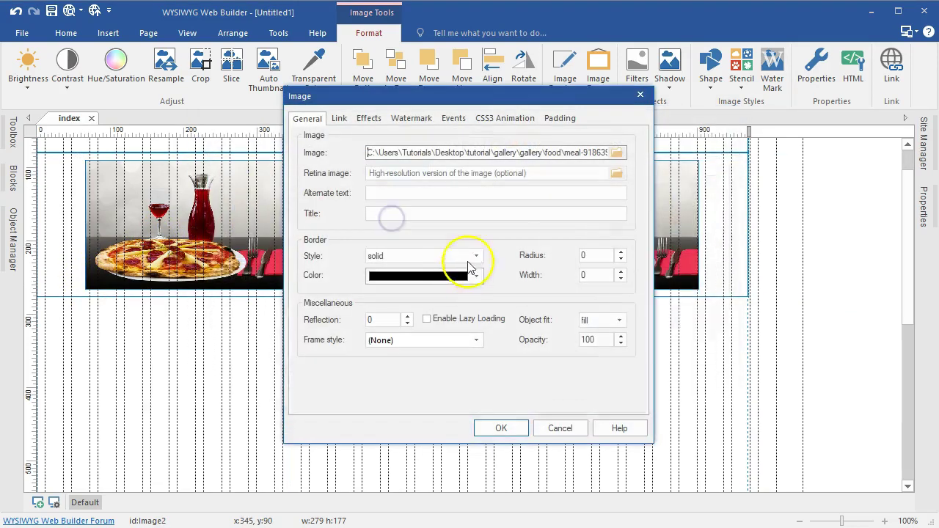
# Replace the middle image's file with render-1477041_640 from the homes folder and apply the change.
pyautogui.click(620, 152)
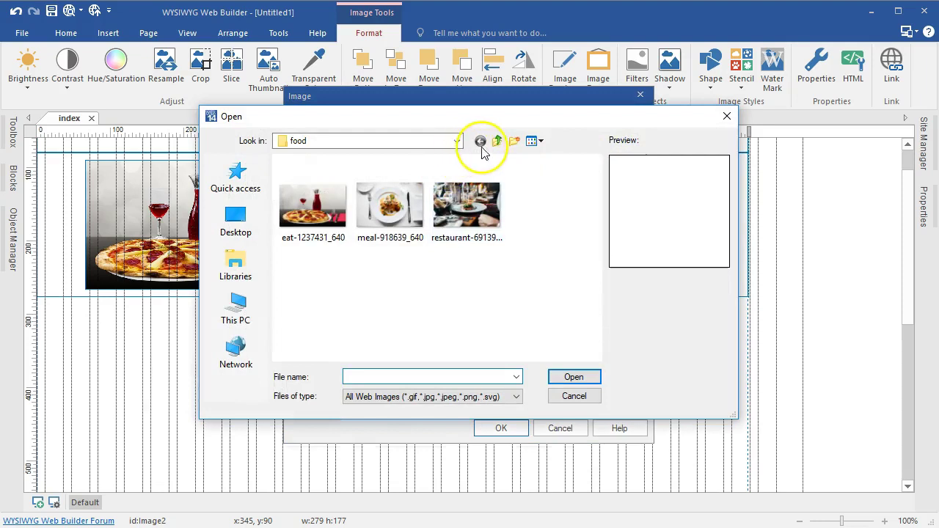
pyautogui.click(498, 141)
pyautogui.doubleClick(467, 202)
pyautogui.click(415, 212)
pyautogui.doubleClick(414, 212)
pyautogui.click(501, 429)
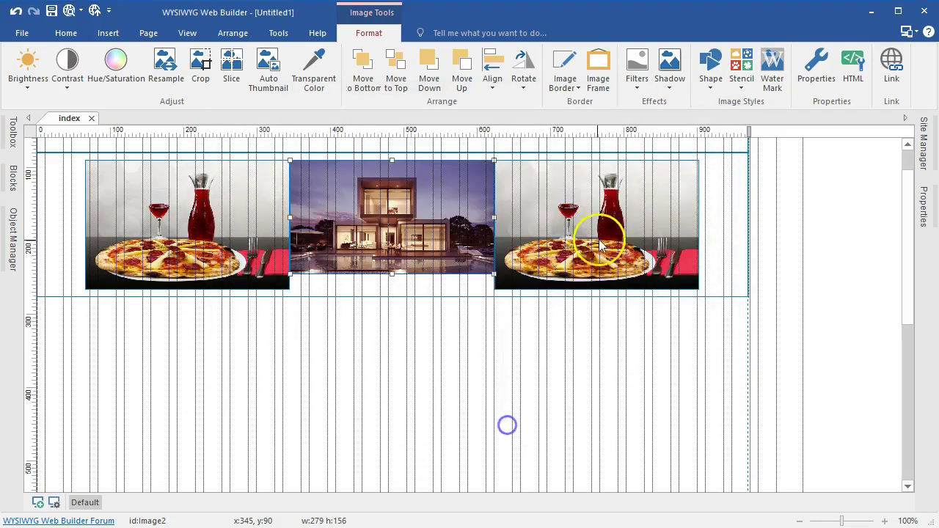
# Replace the third image's file with summerfield-336672_640 from the people folder and set its object fit to cover.
pyautogui.doubleClick(600, 232)
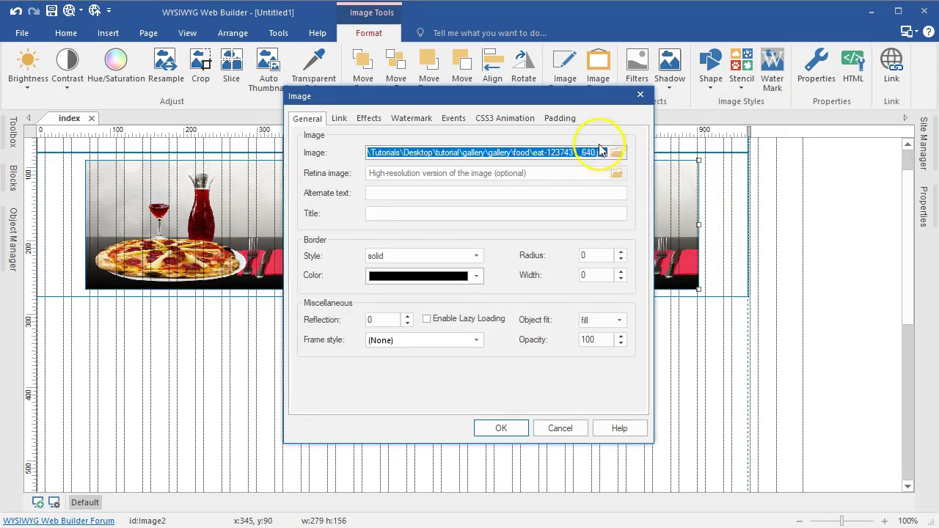
pyautogui.click(619, 155)
pyautogui.click(496, 141)
pyautogui.doubleClick(572, 215)
pyautogui.click(443, 205)
pyautogui.click(574, 377)
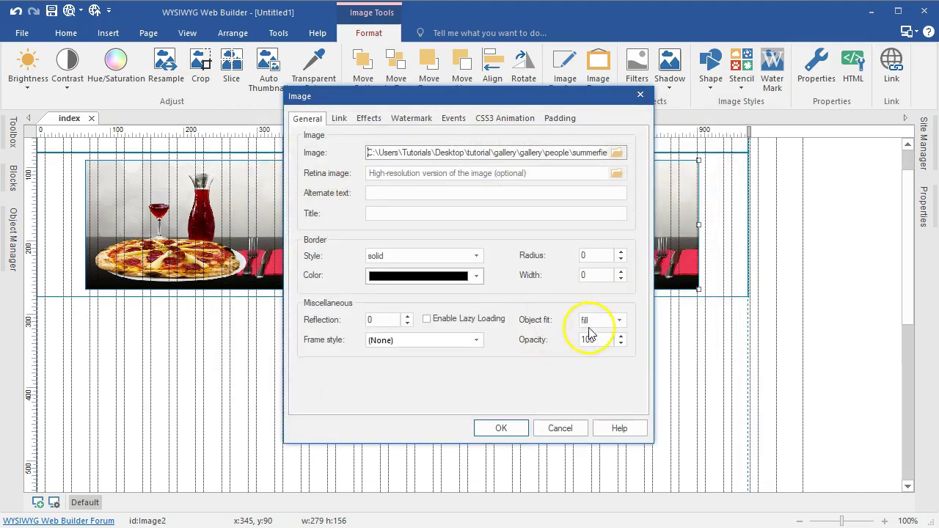
pyautogui.click(597, 323)
pyautogui.click(591, 354)
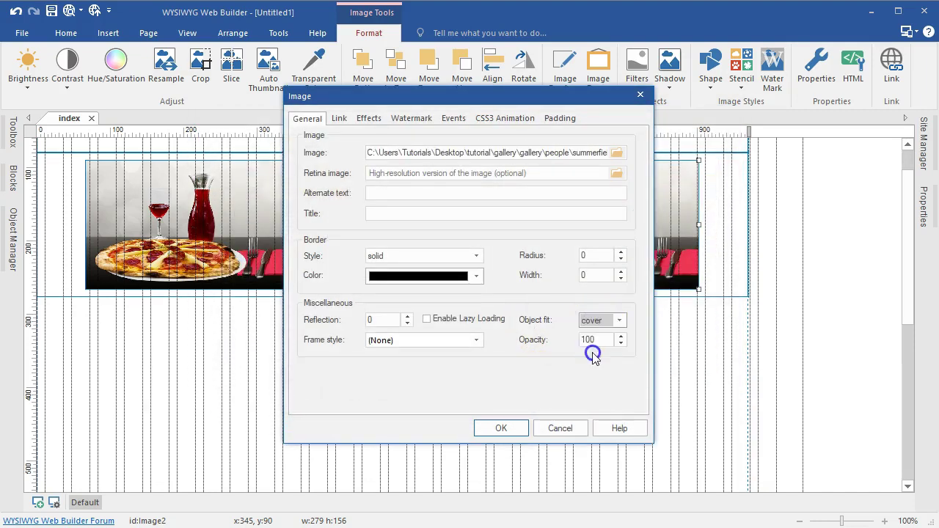
pyautogui.click(501, 429)
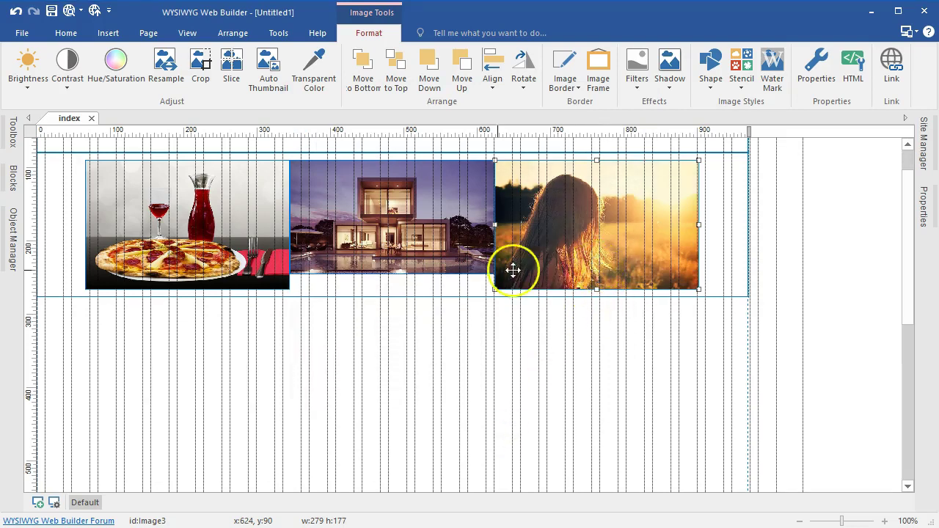
# Set the house image's object fit to cover and stretch its height to about 177 pixels to match its neighbours.
pyautogui.doubleClick(464, 270)
pyautogui.click(464, 270)
pyautogui.click(598, 302)
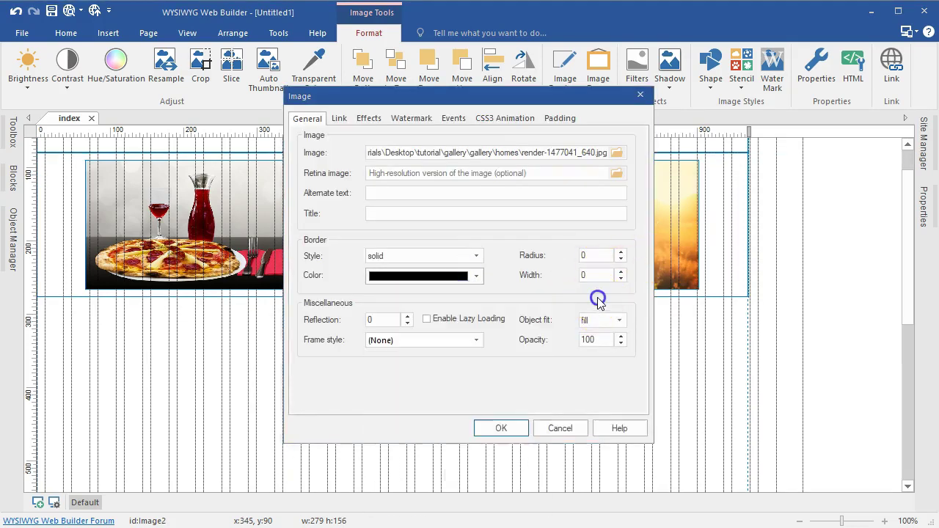
pyautogui.click(619, 320)
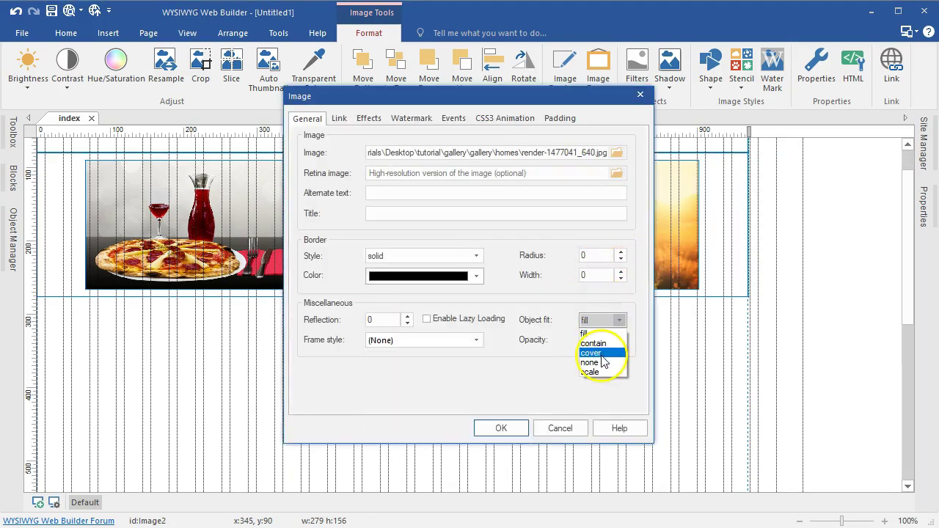
pyautogui.click(598, 353)
pyautogui.click(501, 428)
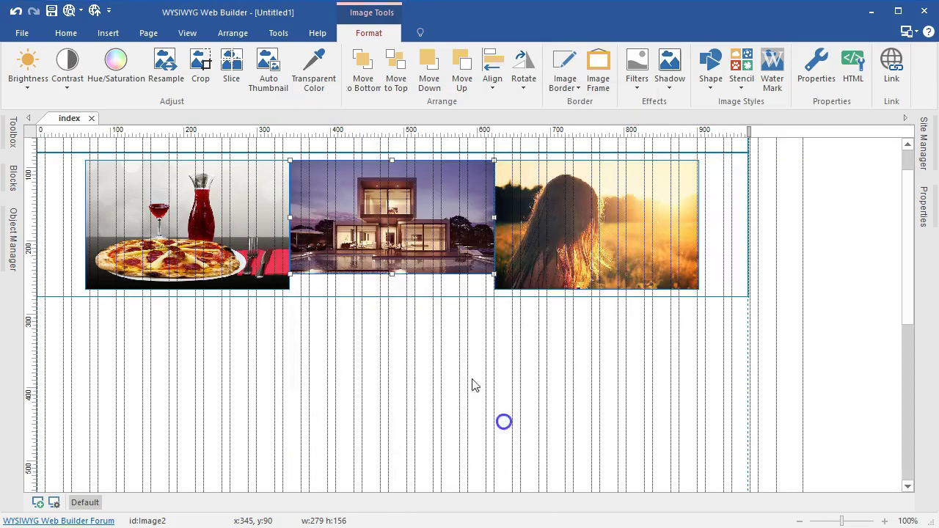
pyautogui.moveTo(392, 275); pyautogui.dragTo(393, 290)
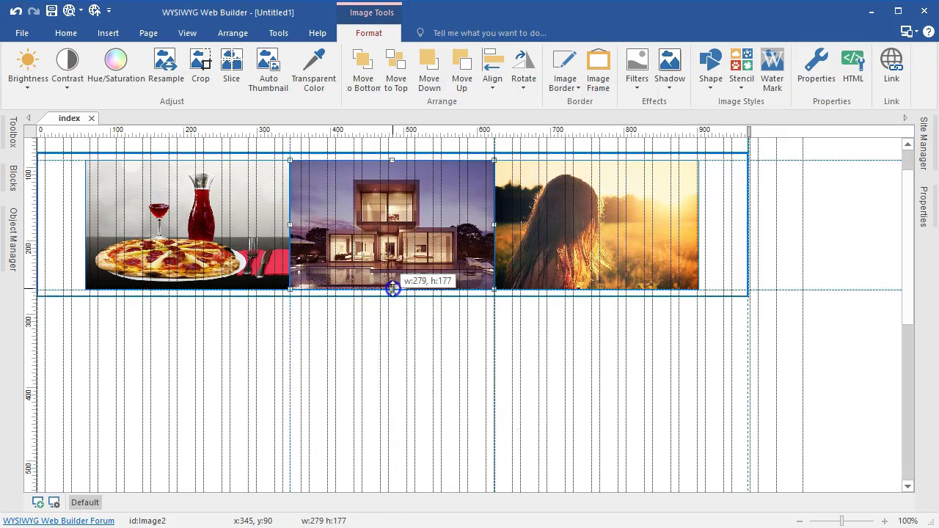
# Set the pizza image's object fit to cover.
pyautogui.doubleClick(237, 237)
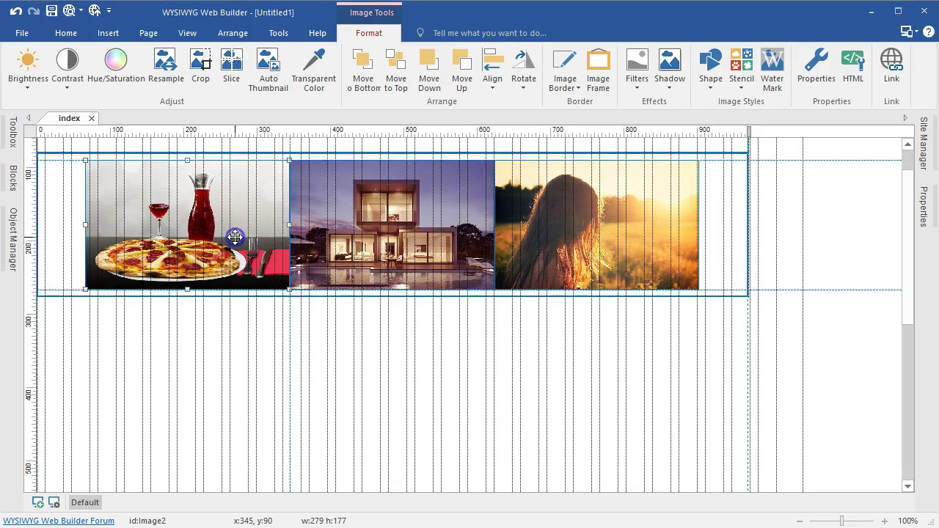
pyautogui.click(594, 318)
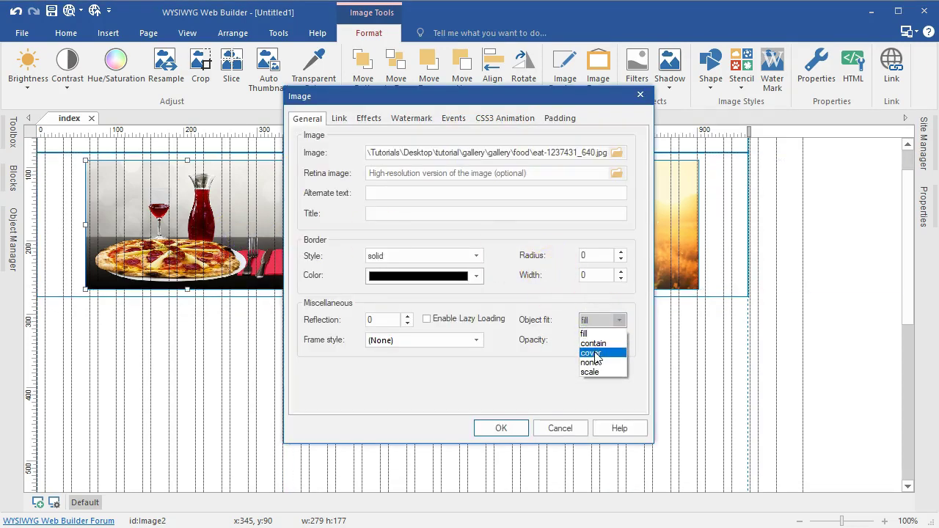
pyautogui.click(598, 352)
pyautogui.click(501, 428)
pyautogui.click(531, 355)
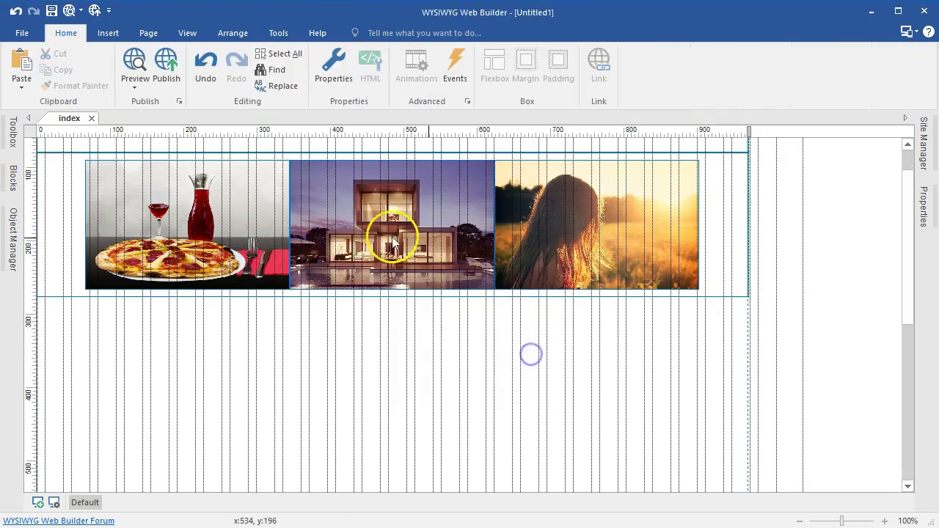
# Copy the pizza, house and girl images and paste them into the flex container as a second row.
pyautogui.click(222, 258)
pyautogui.keyDown('shift'); pyautogui.click(348, 227); pyautogui.keyUp('shift')
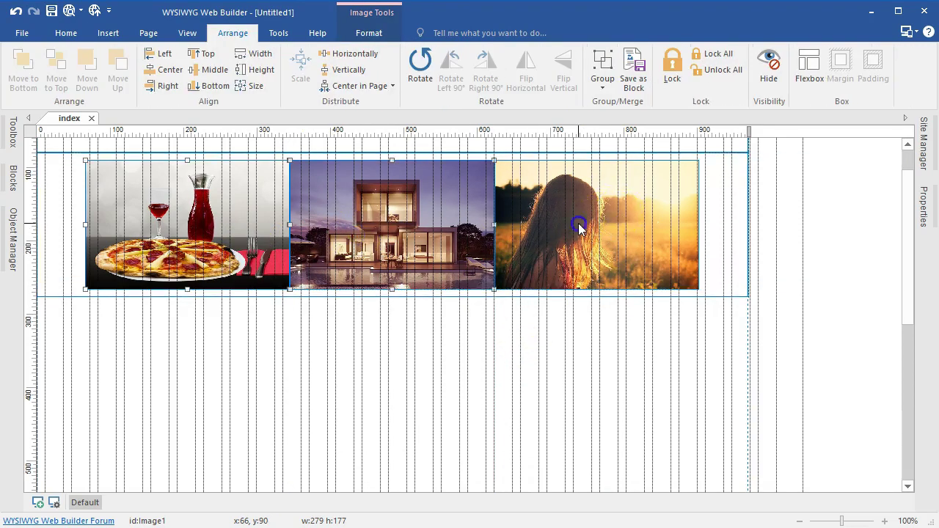
pyautogui.hotkey('ctrl', 'c')
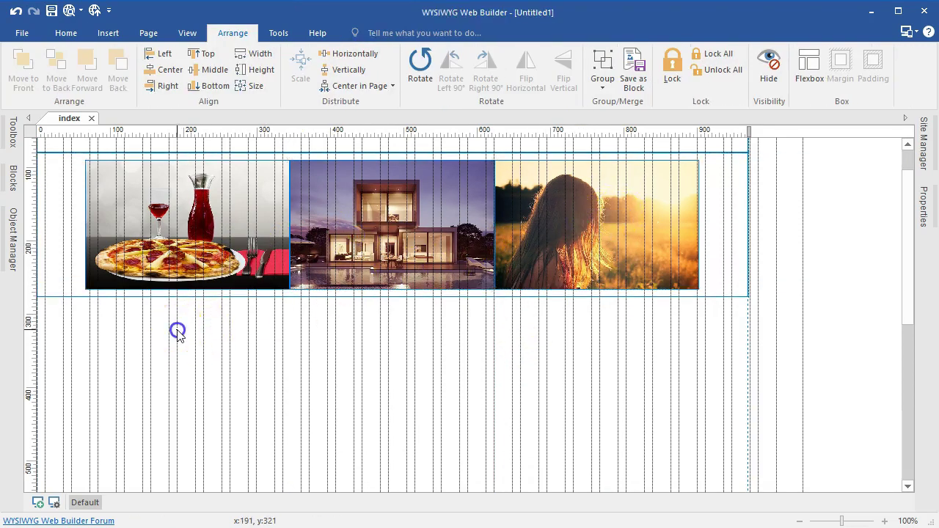
pyautogui.click(178, 330)
pyautogui.hotkey('ctrl', 'v')
pyautogui.moveTo(267, 372); pyautogui.dragTo(195, 281)
pyautogui.click(220, 449)
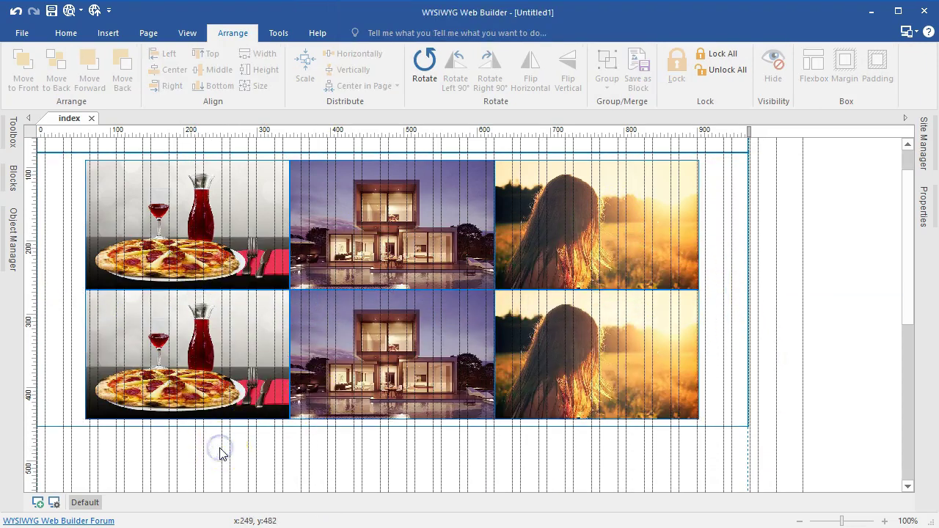
# Paste the three images once more and move them into the flex container as a third row.
pyautogui.hotkey('ctrl', 'v')
pyautogui.moveTo(335, 465); pyautogui.dragTo(276, 383)
pyautogui.scroll(-3, 566, 318)
pyautogui.click(786, 261)
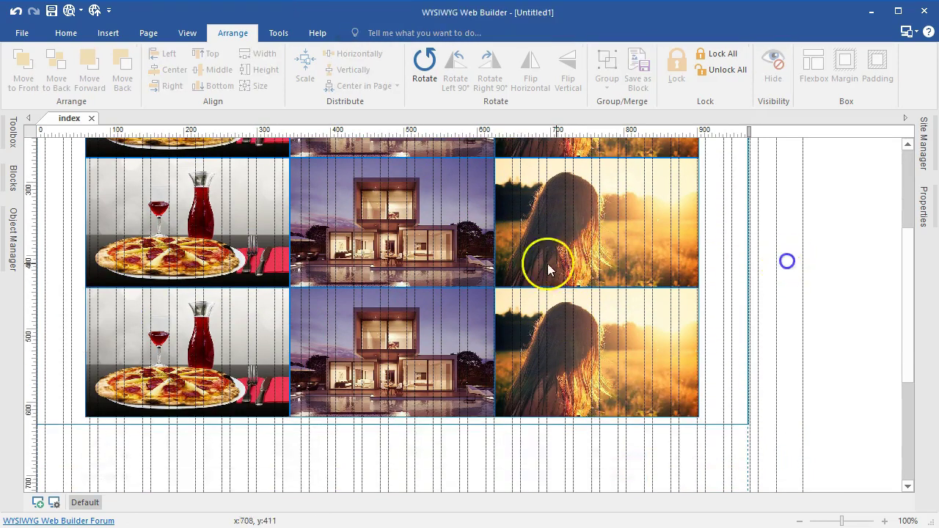
# Replace the second row's pizza image with people-2563491_ from the people folder.
pyautogui.scroll(2, 587, 270)
pyautogui.doubleClick(239, 305)
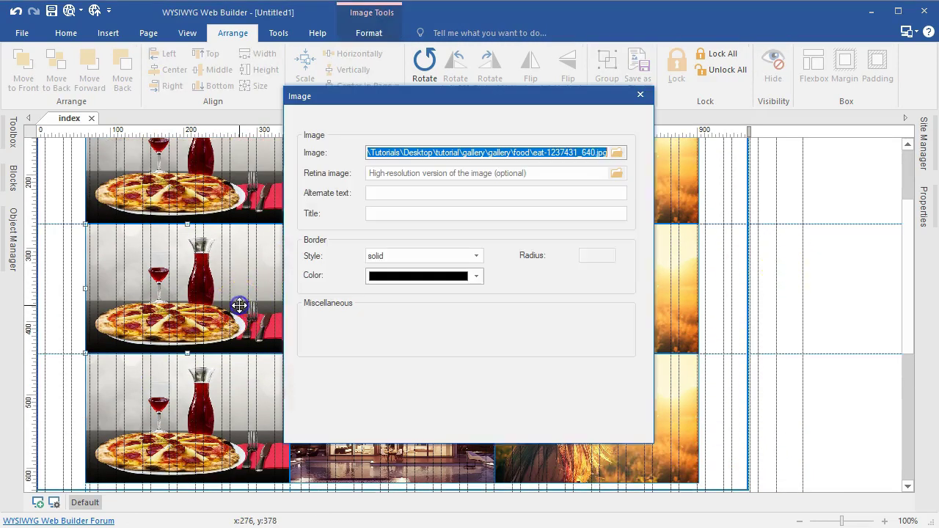
pyautogui.click(616, 152)
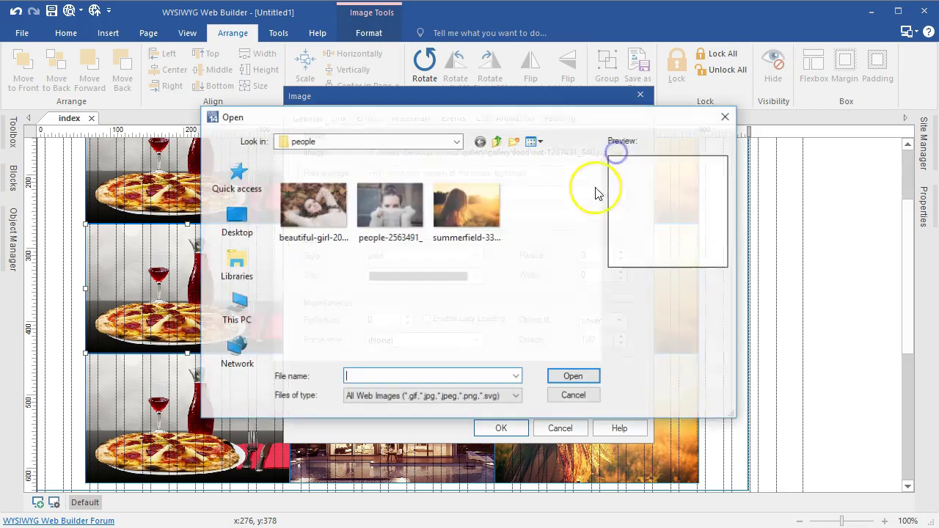
pyautogui.doubleClick(371, 210)
pyautogui.click(501, 428)
# Replace the second row's middle image with house-2187170_ from the homes folder.
pyautogui.doubleClick(427, 320)
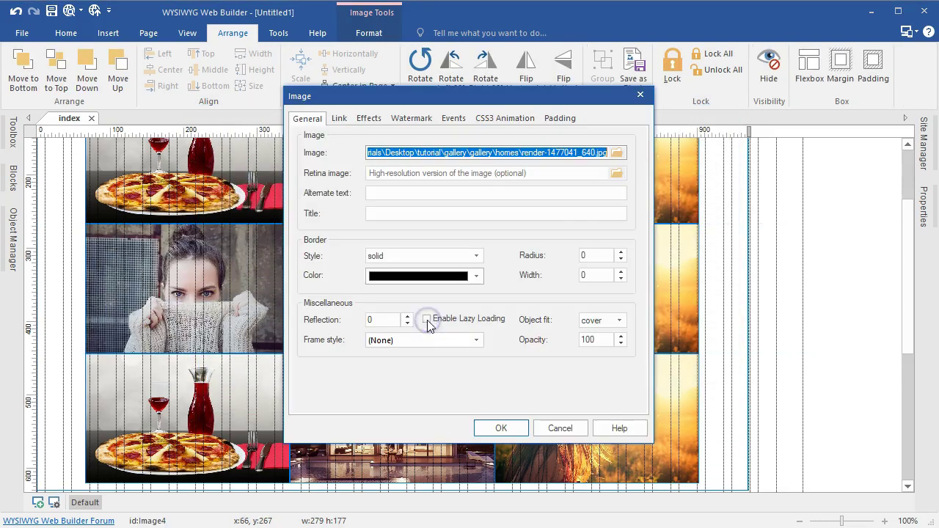
pyautogui.click(616, 152)
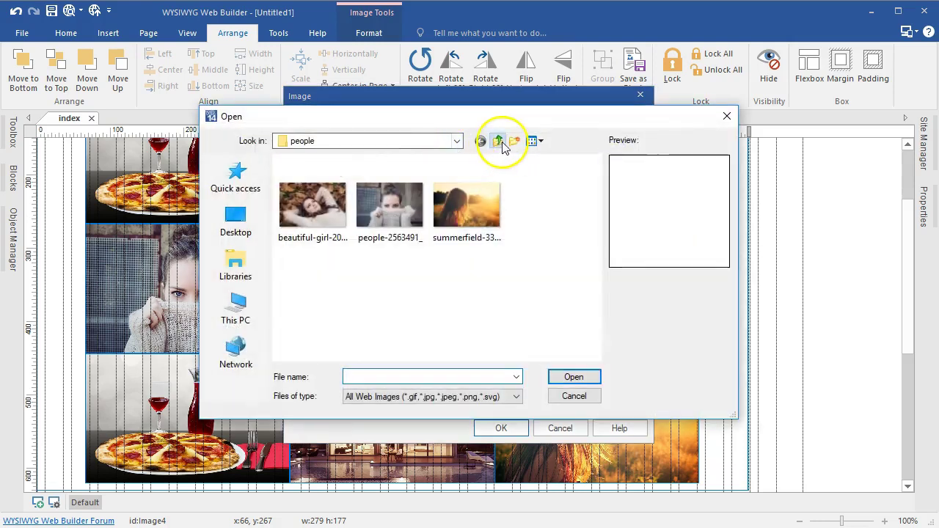
pyautogui.click(498, 141)
pyautogui.doubleClick(469, 199)
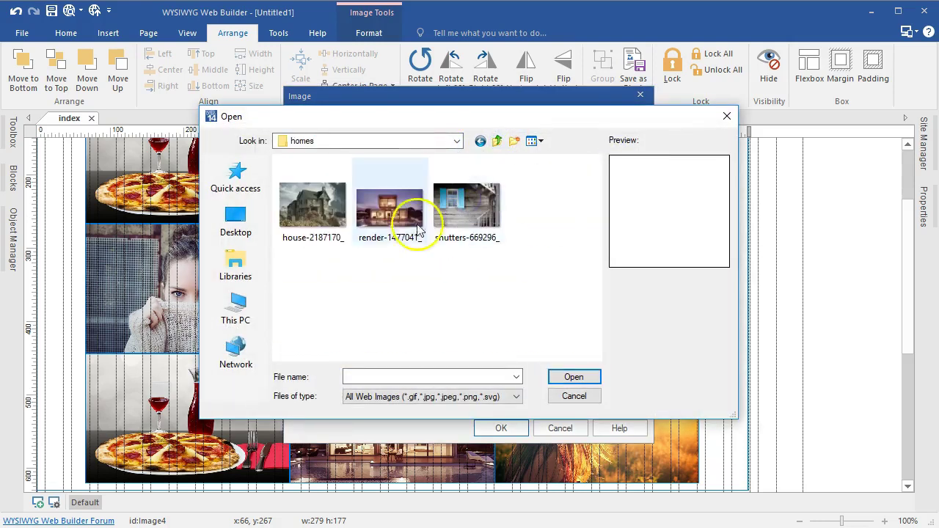
pyautogui.doubleClick(307, 232)
pyautogui.click(501, 428)
# Replace the second row's third image with meal-918639_640 from the food folder.
pyautogui.doubleClick(583, 292)
pyautogui.click(617, 153)
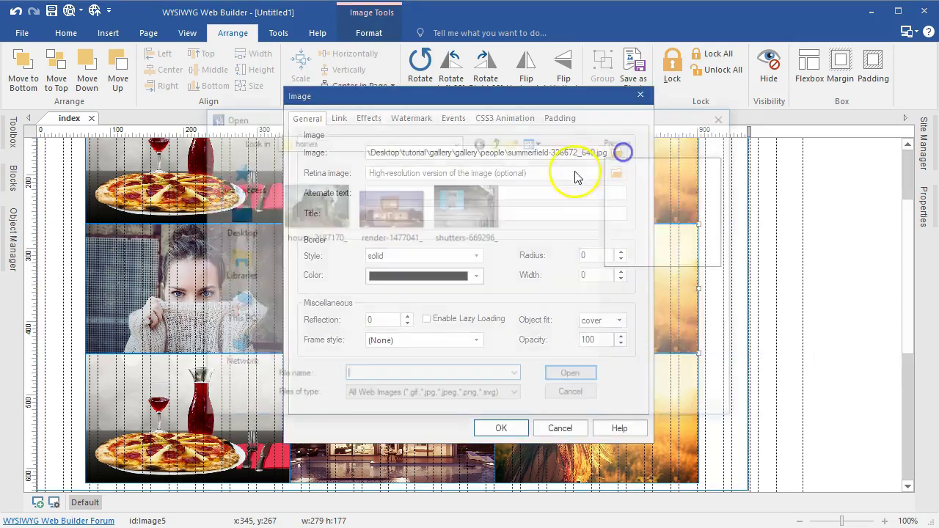
pyautogui.click(498, 141)
pyautogui.doubleClick(313, 207)
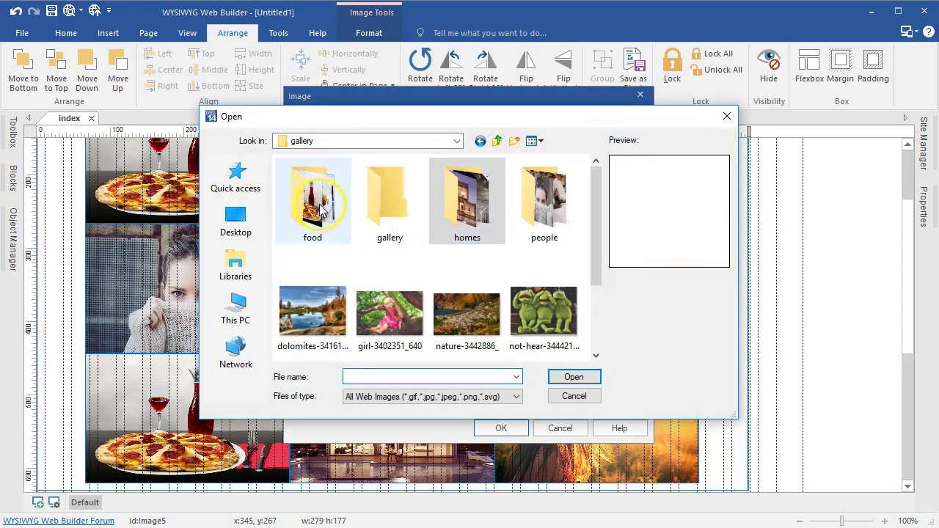
pyautogui.click(390, 205)
pyautogui.click(574, 377)
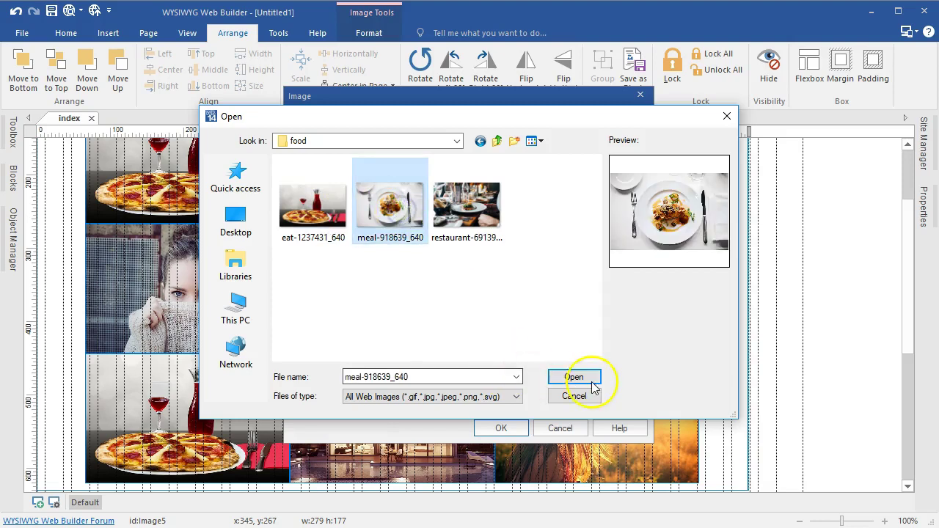
pyautogui.click(517, 430)
# Replace the third row's pizza image with the restaurant photo from the food folder.
pyautogui.scroll(-3, 434, 314)
pyautogui.doubleClick(238, 347)
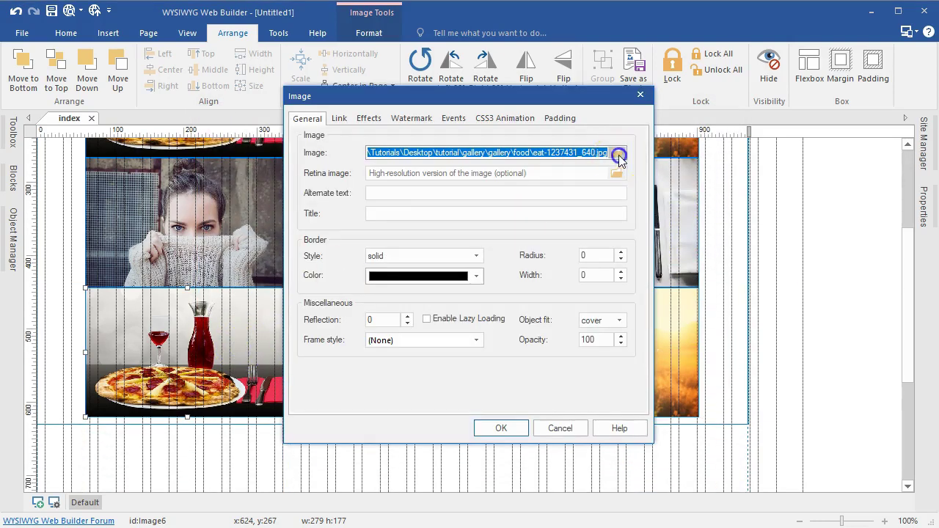
pyautogui.click(618, 156)
pyautogui.doubleClick(448, 201)
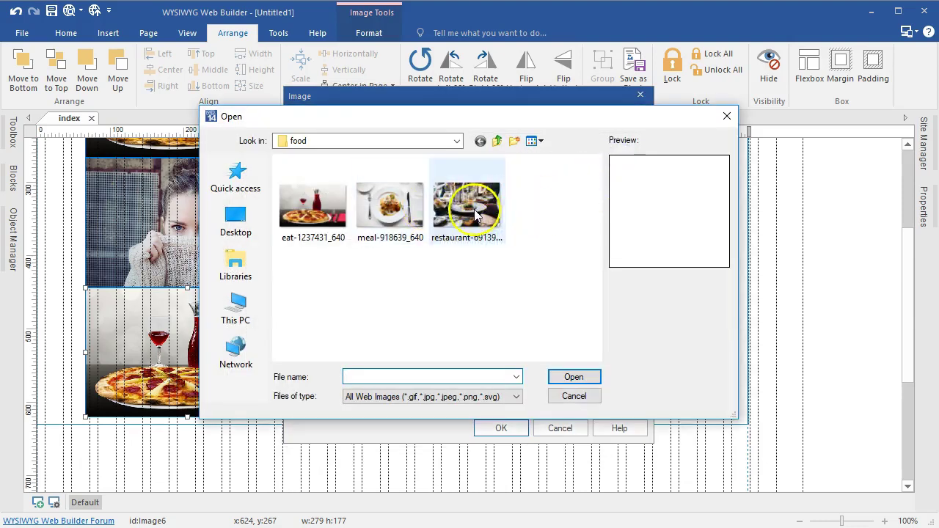
pyautogui.click(501, 428)
# Replace the third row's middle image with house-2187170_ from the homes folder.
pyautogui.doubleClick(411, 344)
pyautogui.click(619, 154)
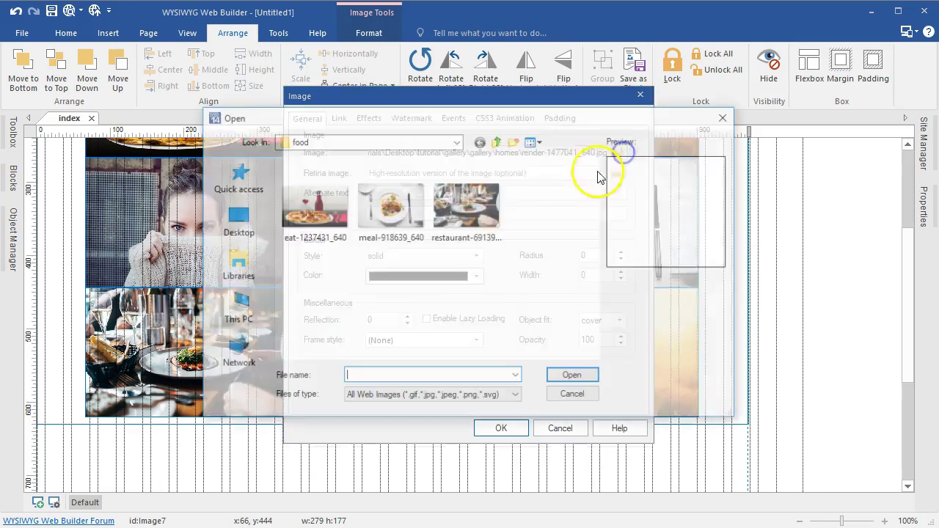
pyautogui.click(498, 141)
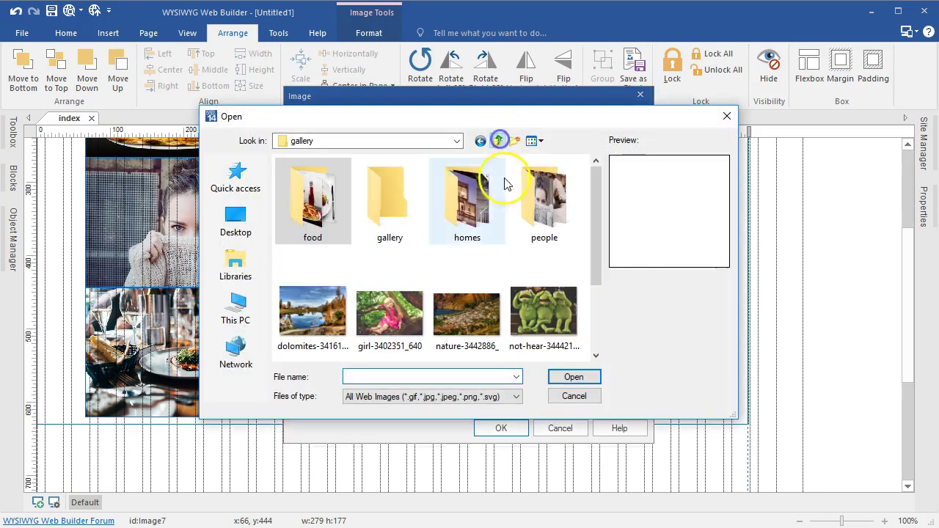
pyautogui.click(469, 214)
pyautogui.doubleClick(469, 214)
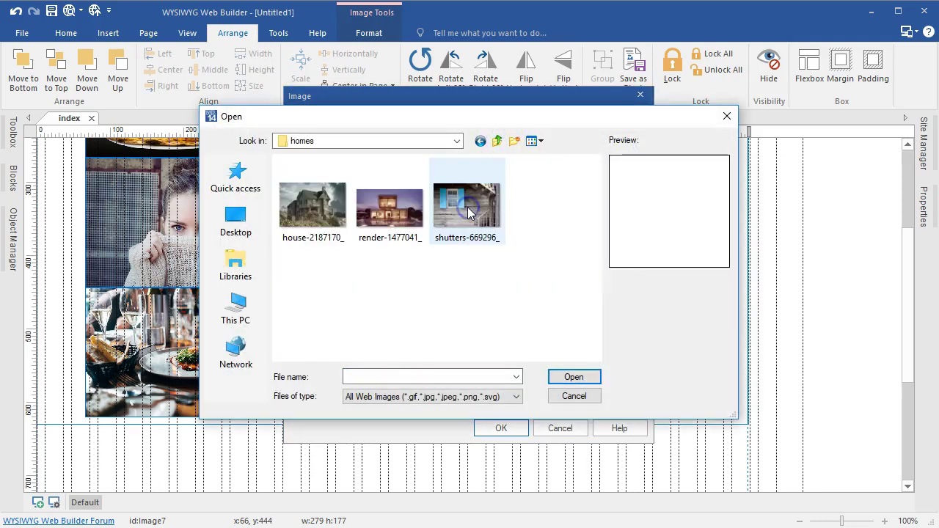
pyautogui.doubleClick(314, 176)
pyautogui.click(505, 427)
# Replace the third row's last image with the photo of the woman lying in autumn leaves from the people folder.
pyautogui.doubleClick(585, 330)
pyautogui.click(615, 152)
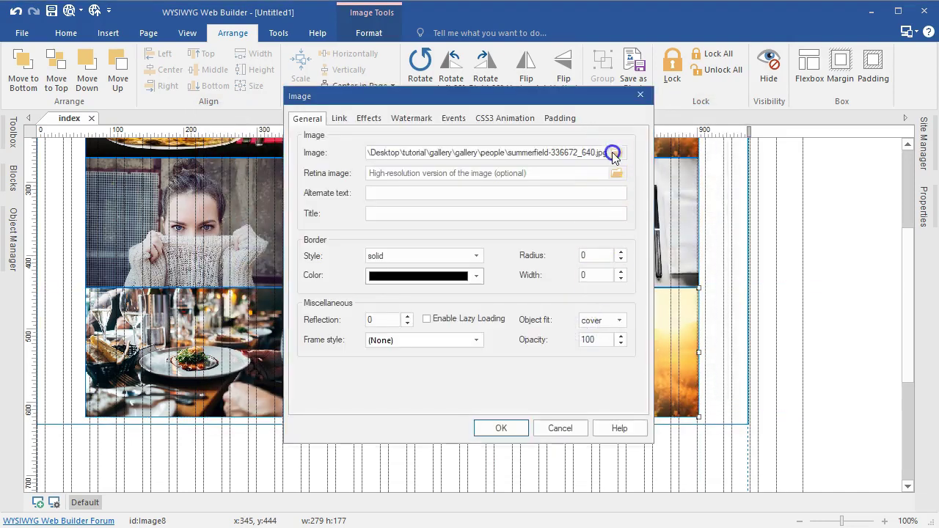
pyautogui.click(497, 141)
pyautogui.doubleClick(542, 194)
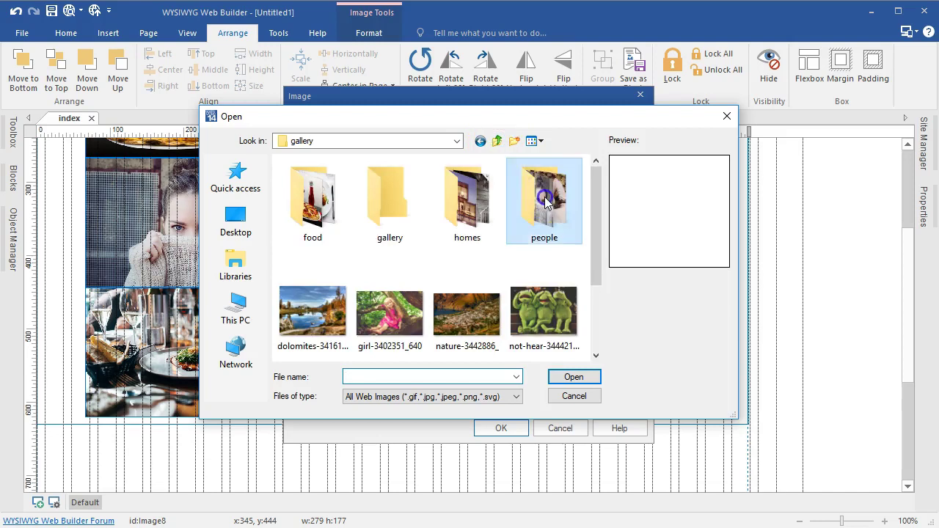
pyautogui.click(310, 211)
pyautogui.click(574, 377)
pyautogui.click(500, 428)
pyautogui.click(487, 351)
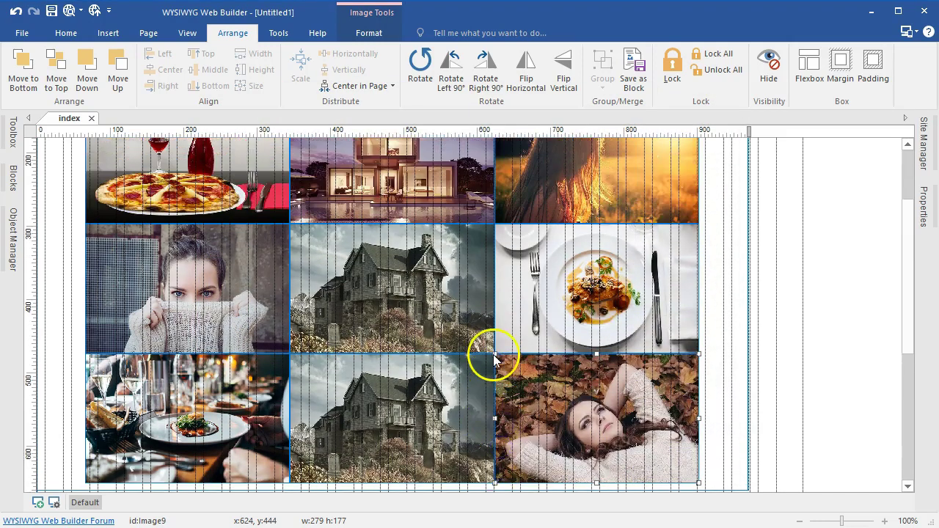
pyautogui.scroll(-1, 487, 350)
pyautogui.scroll(2, 490, 356)
pyautogui.scroll(1, 490, 355)
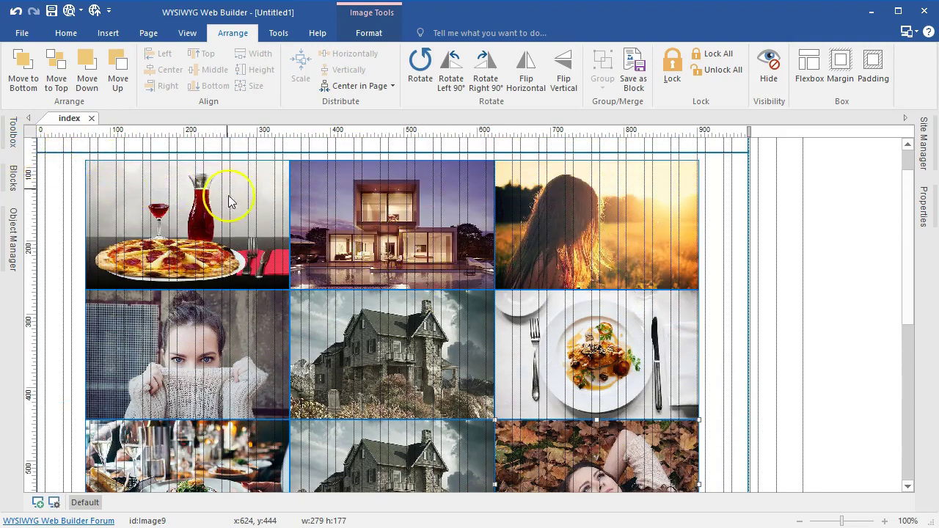
pyautogui.scroll(1, 229, 206)
pyautogui.scroll(-1, 235, 230)
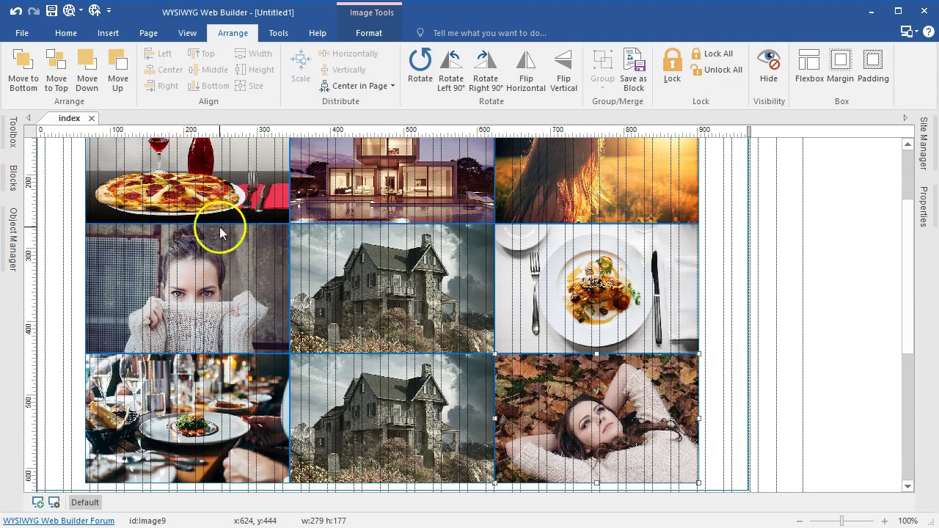
# Add a layout grid directly below the image gallery.
pyautogui.click(12, 136)
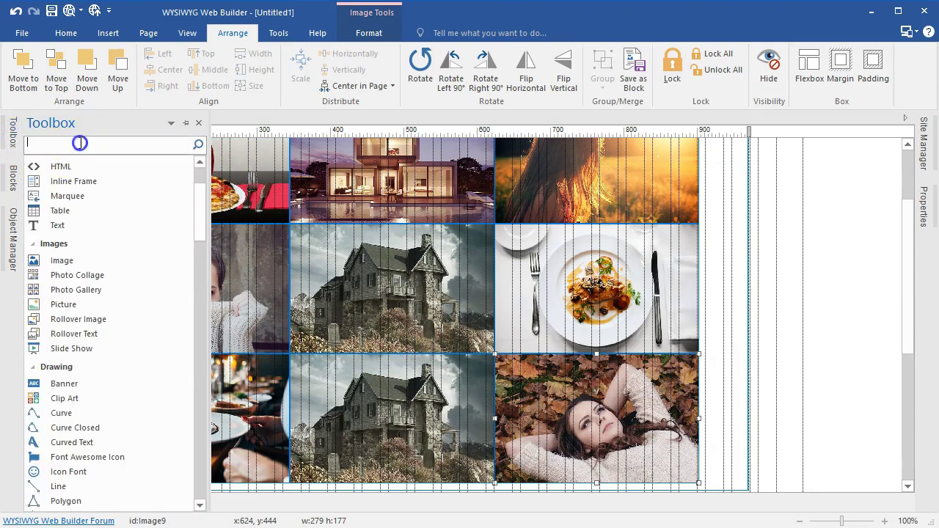
pyautogui.write('lay')
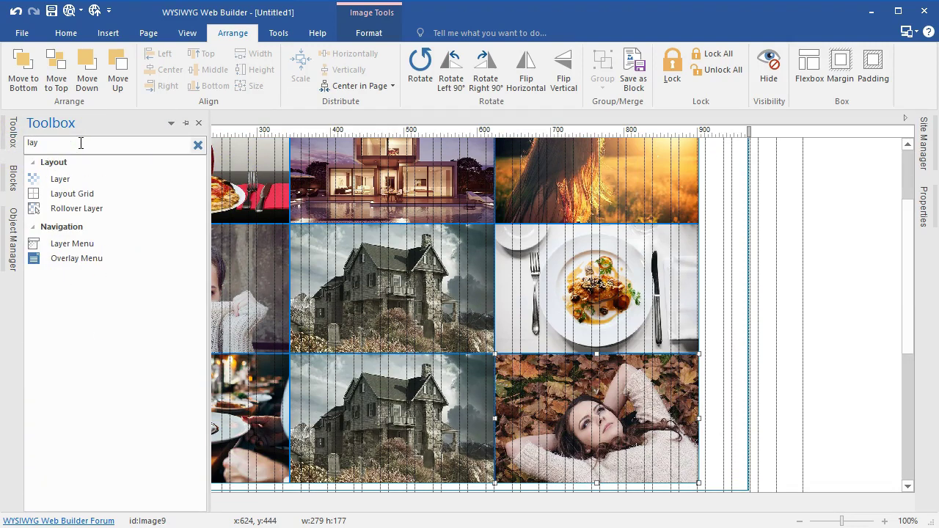
pyautogui.click(73, 194)
pyautogui.scroll(-2, 293, 315)
pyautogui.click(356, 354)
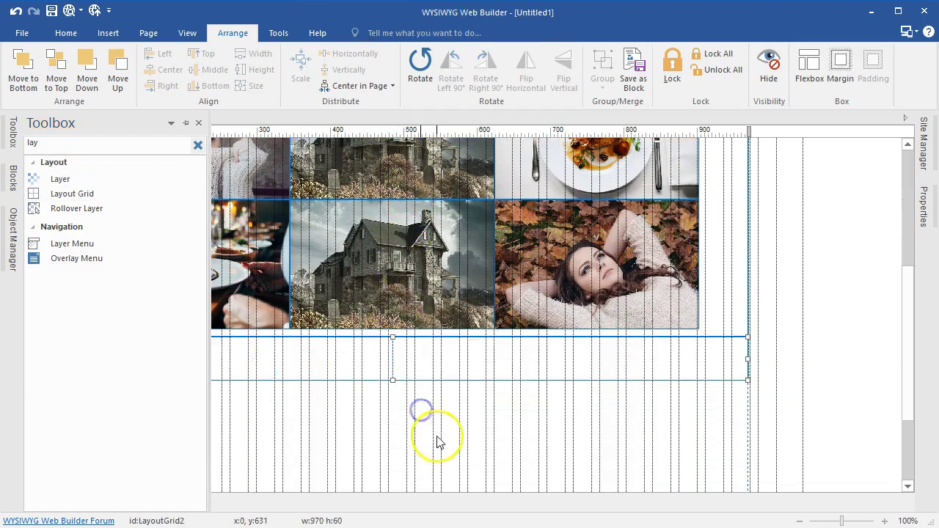
# Reduce the new layout grid to a single column and set its horizontal alignment to center.
pyautogui.click(394, 352)
pyautogui.doubleClick(393, 349)
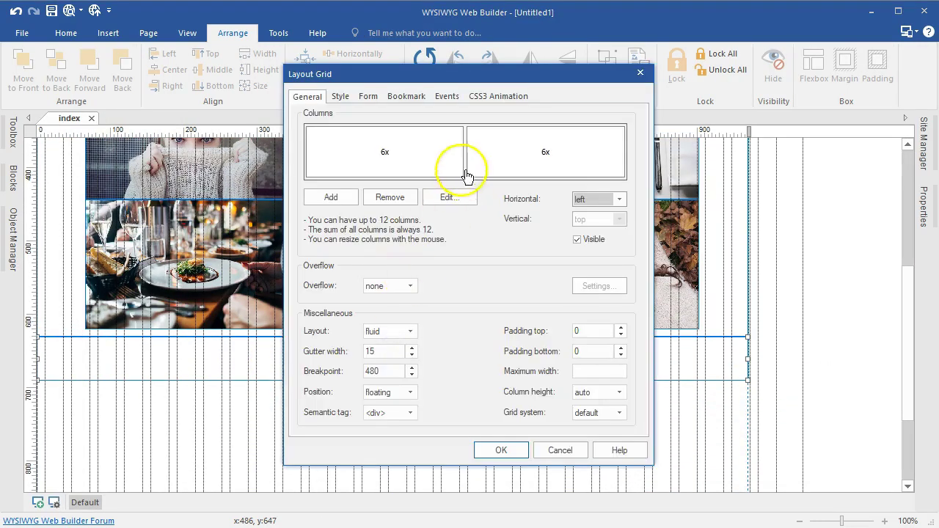
pyautogui.click(436, 157)
pyautogui.click(388, 197)
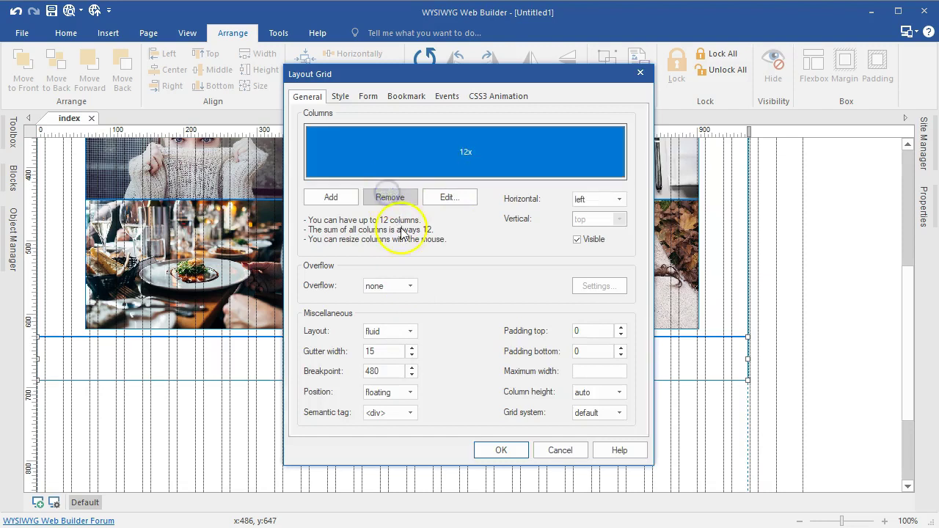
pyautogui.click(580, 201)
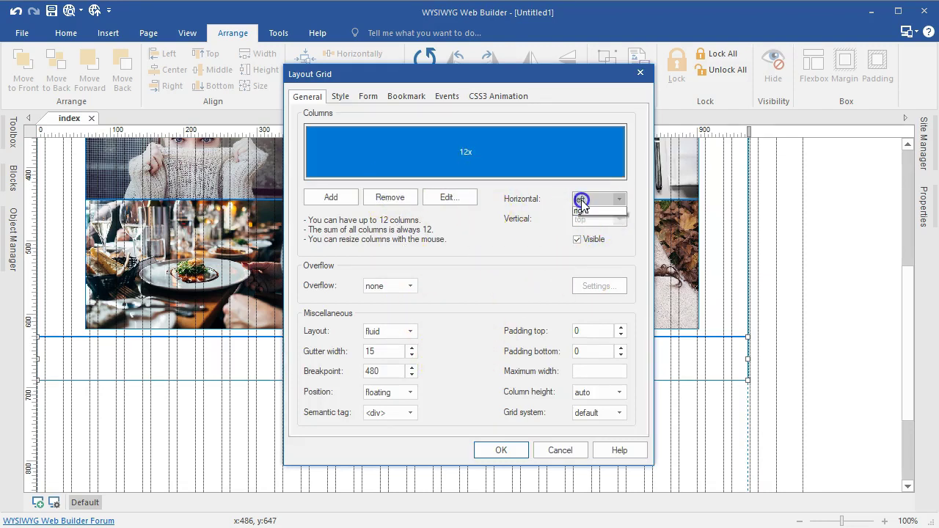
pyautogui.click(579, 218)
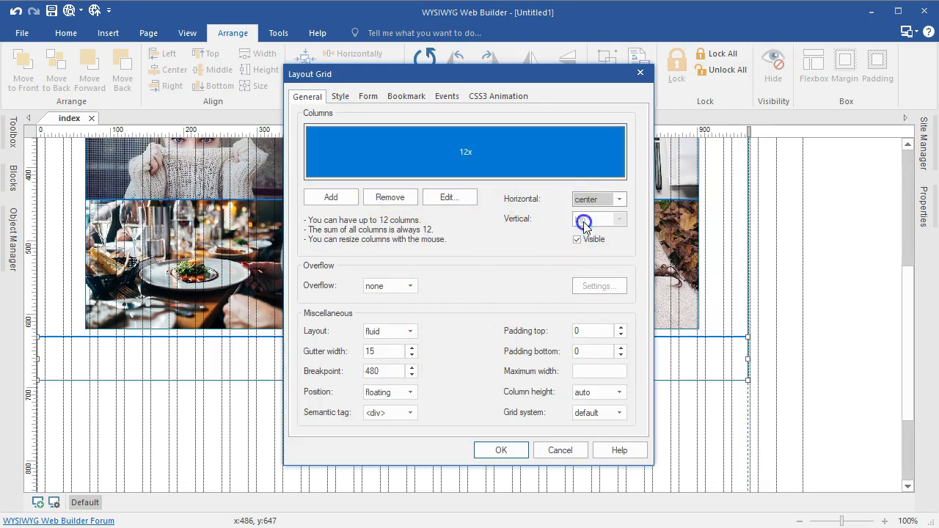
# Set the layout grid's top and bottom padding to 10.
pyautogui.click(578, 329)
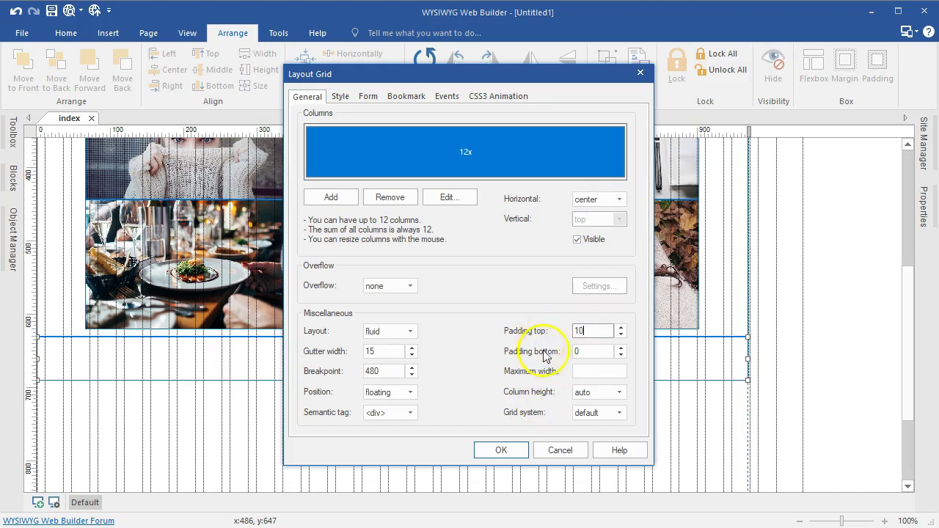
pyautogui.write('10')
pyautogui.click(513, 452)
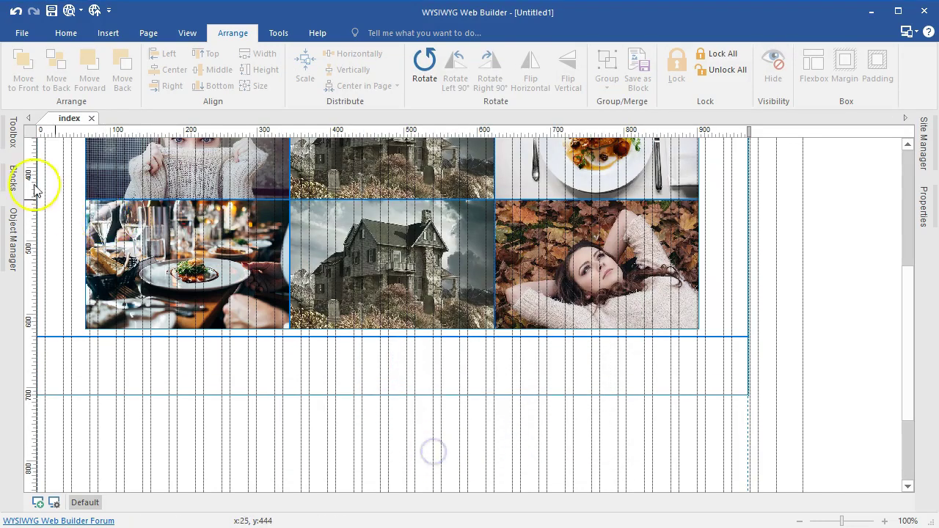
# Place a text object about 372 px wide in the empty area below the new layout grid.
pyautogui.click(13, 130)
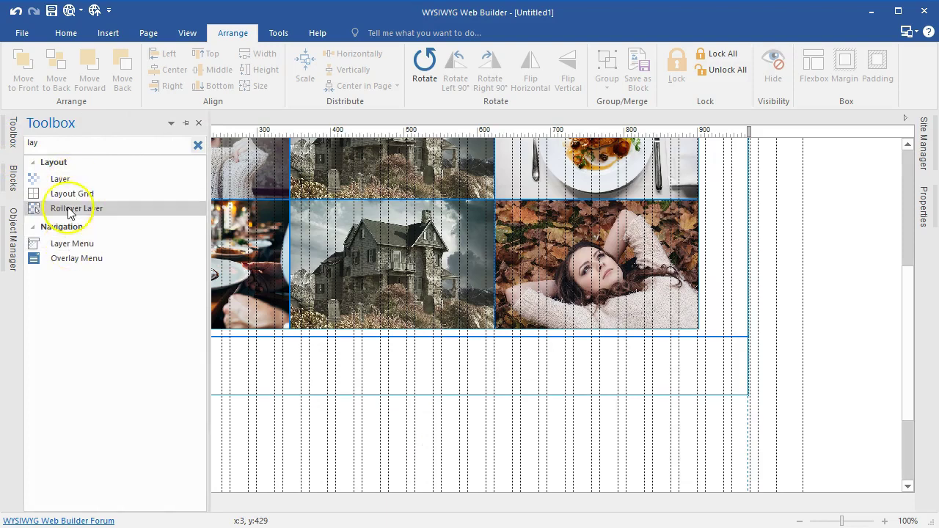
pyautogui.click(198, 146)
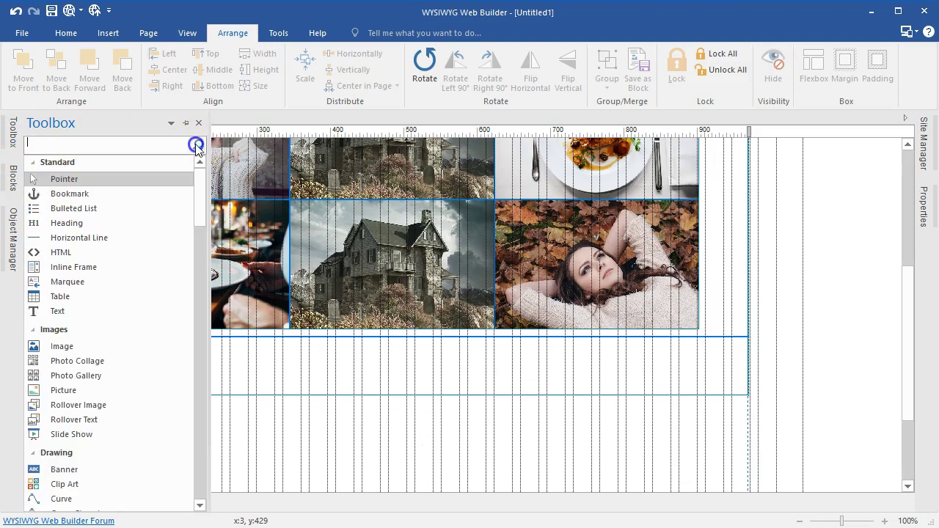
pyautogui.click(51, 311)
pyautogui.click(283, 415)
# Replace the text object's placeholder with 10 words of Lorem Ipsum.
pyautogui.doubleClick(410, 407)
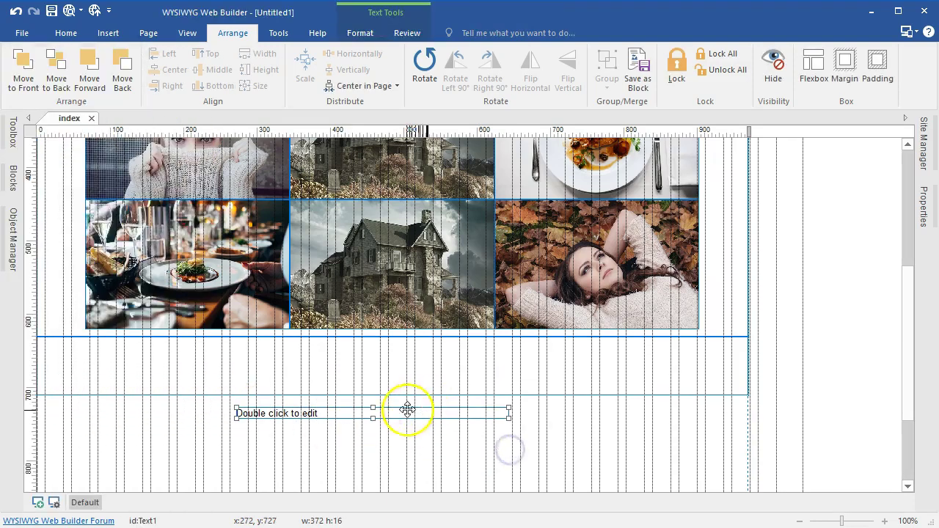
pyautogui.moveTo(386, 413); pyautogui.dragTo(207, 416)
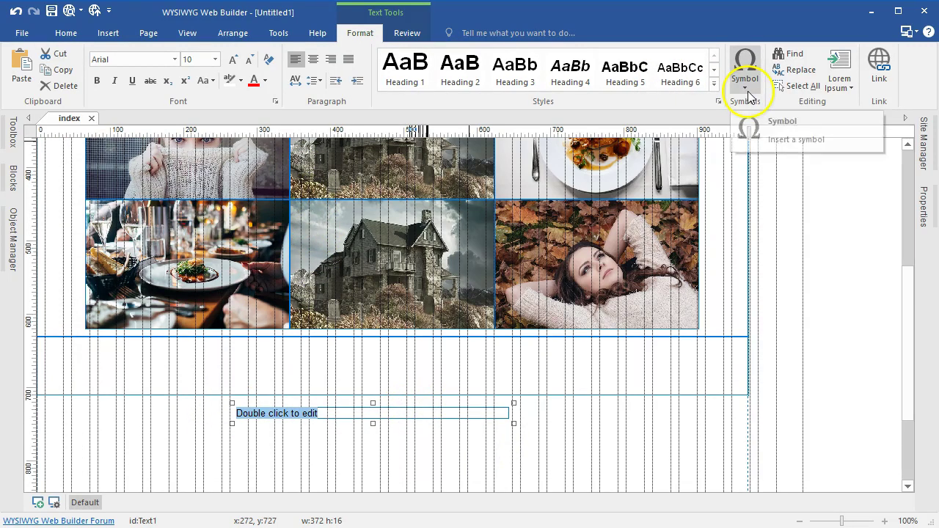
pyautogui.click(851, 88)
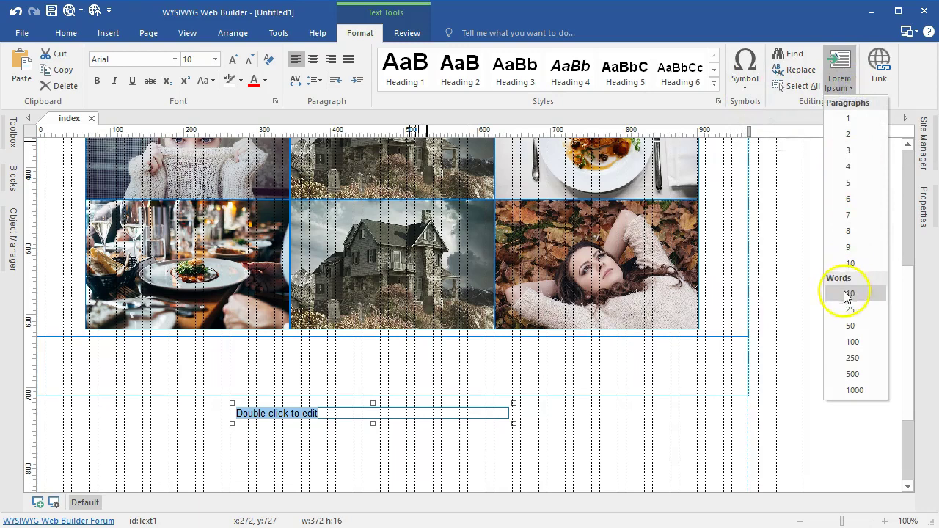
pyautogui.click(845, 293)
# Set the Lorem Ipsum text's font size to 14.
pyautogui.tripleClick(449, 420)
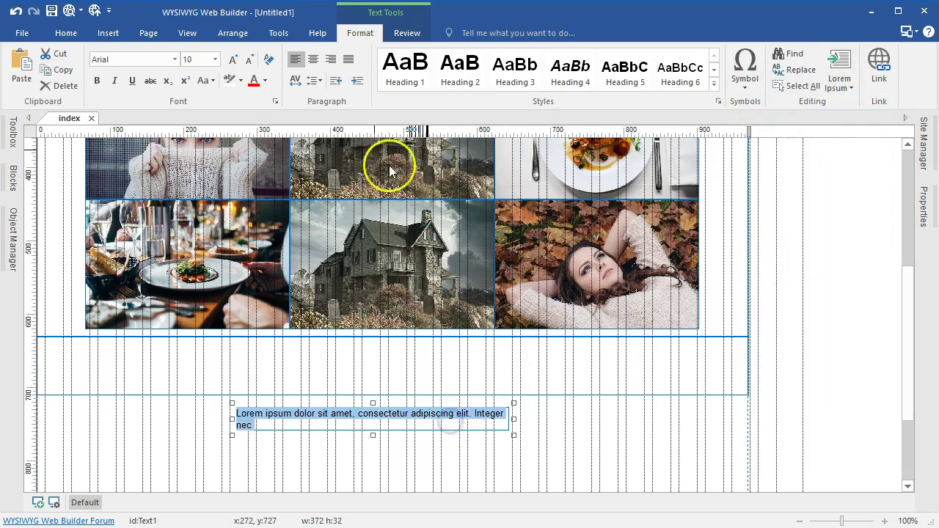
pyautogui.click(244, 60)
pyautogui.click(244, 60)
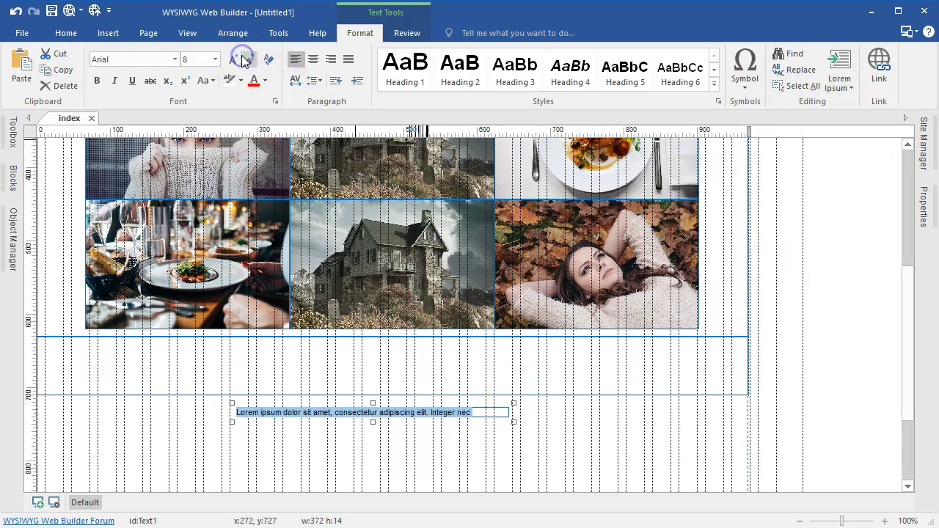
pyautogui.click(235, 60)
pyautogui.click(235, 60)
pyautogui.click(234, 60)
pyautogui.click(235, 60)
pyautogui.click(235, 60)
pyautogui.click(235, 61)
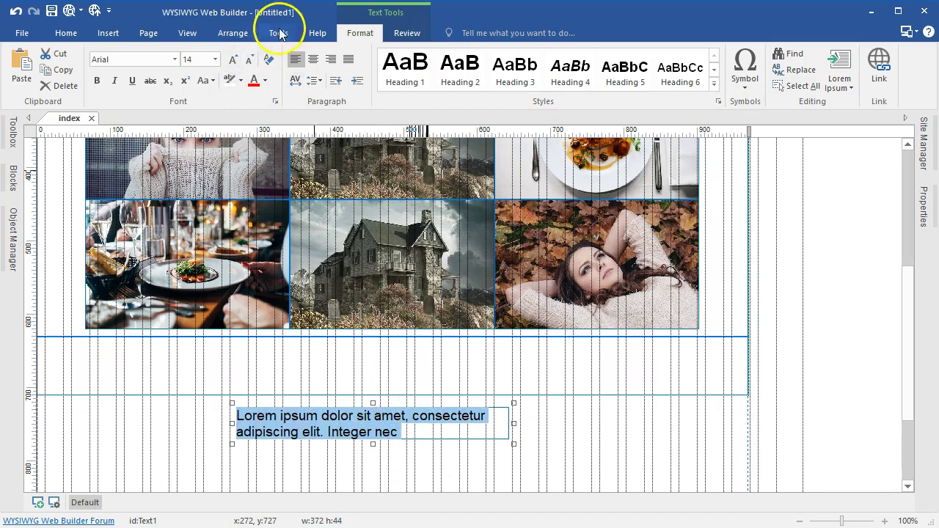
# Color the Lorem Ipsum text white and move the text object into the layout grid below the gallery.
pyautogui.click(264, 80)
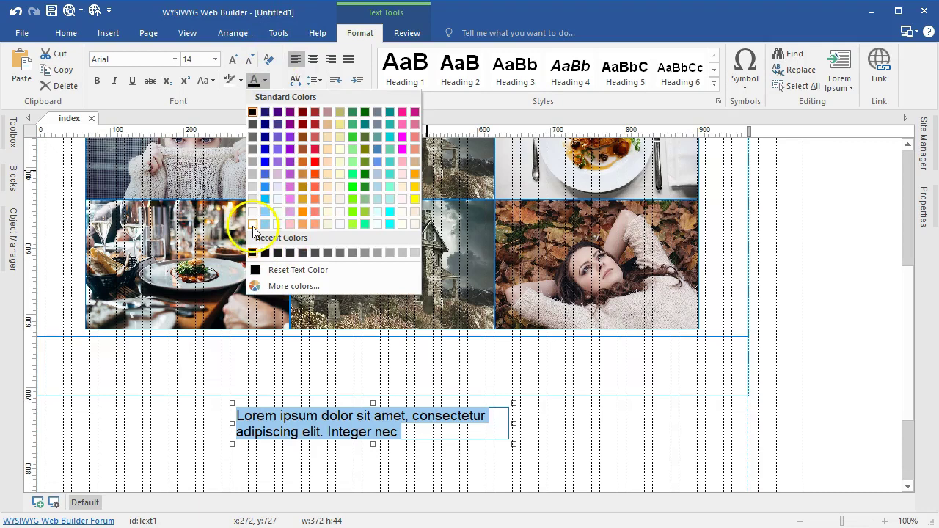
pyautogui.click(252, 225)
pyautogui.click(542, 440)
pyautogui.moveTo(461, 429); pyautogui.dragTo(450, 363)
# Give the layout grid holding the text a solid black background.
pyautogui.doubleClick(447, 382)
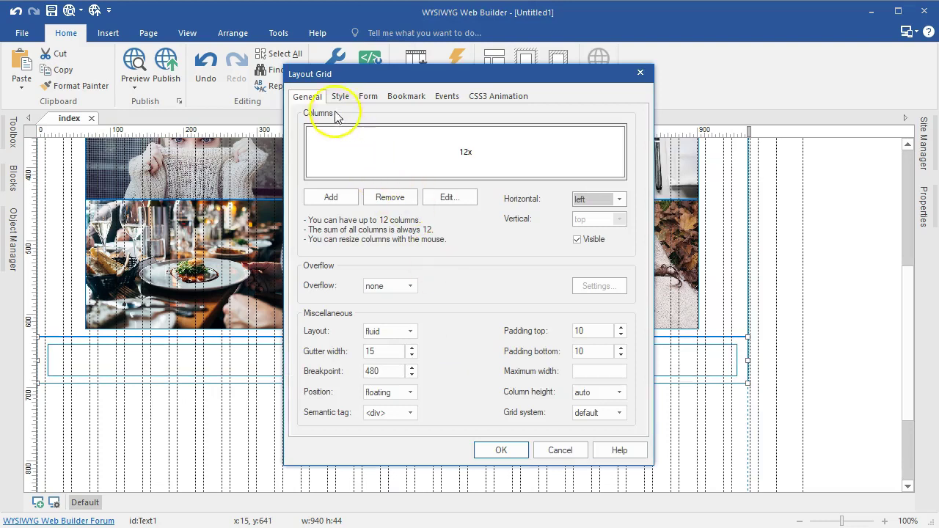
pyautogui.click(336, 96)
pyautogui.click(391, 177)
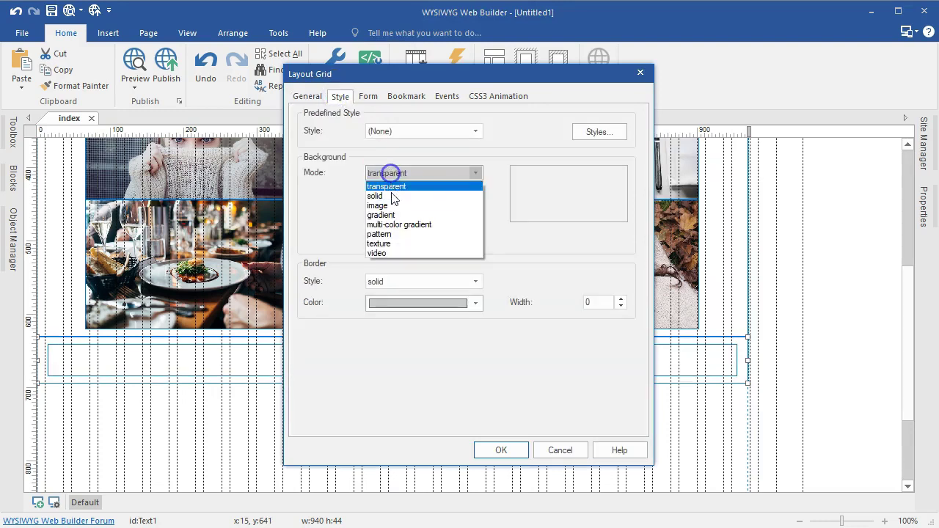
pyautogui.click(392, 189)
pyautogui.click(391, 194)
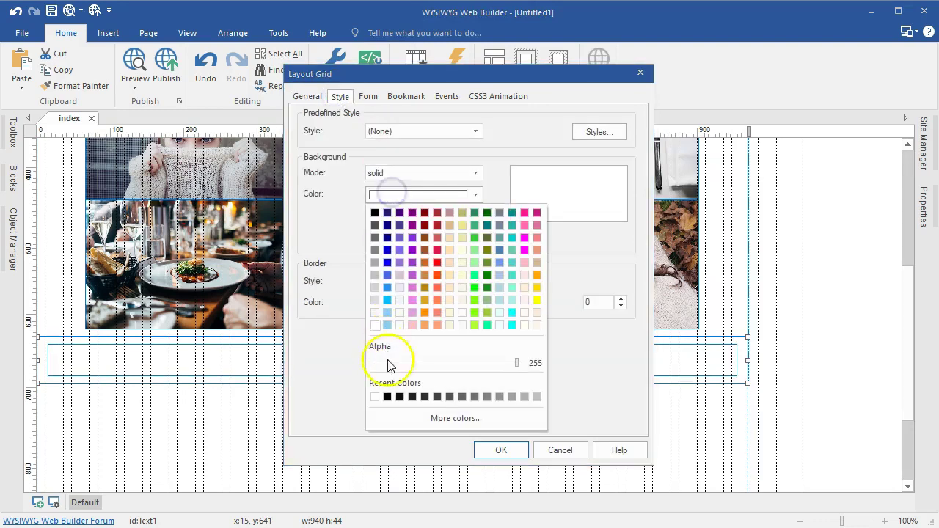
pyautogui.click(387, 397)
pyautogui.click(518, 450)
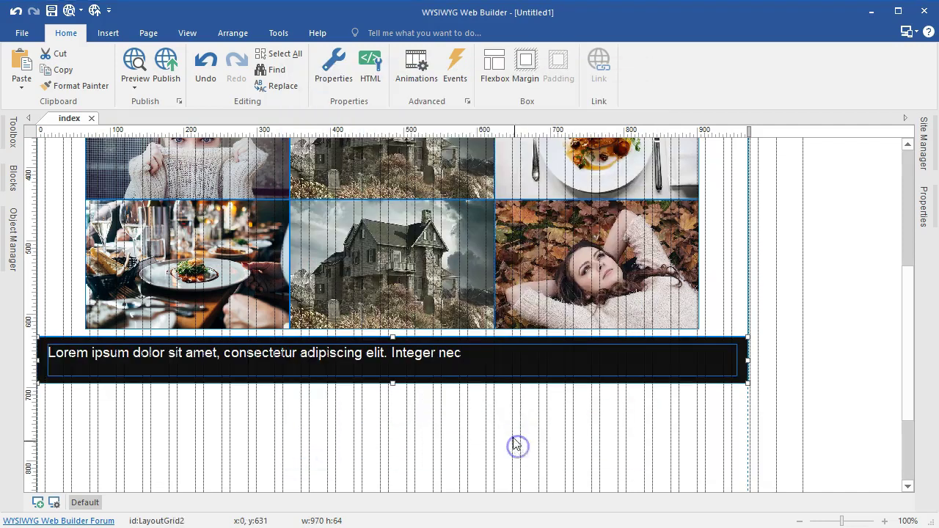
# Center the Lorem Ipsum text within the black footer.
pyautogui.doubleClick(466, 355)
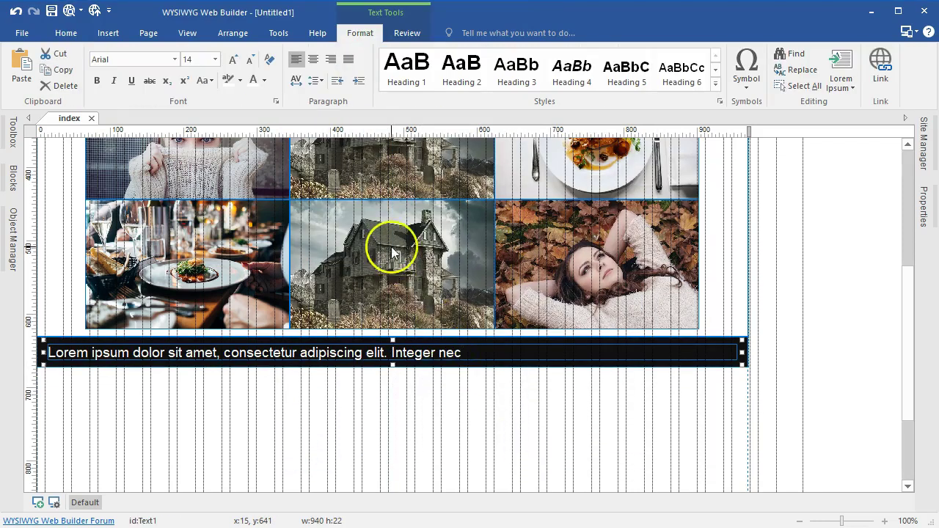
pyautogui.click(315, 62)
pyautogui.click(445, 405)
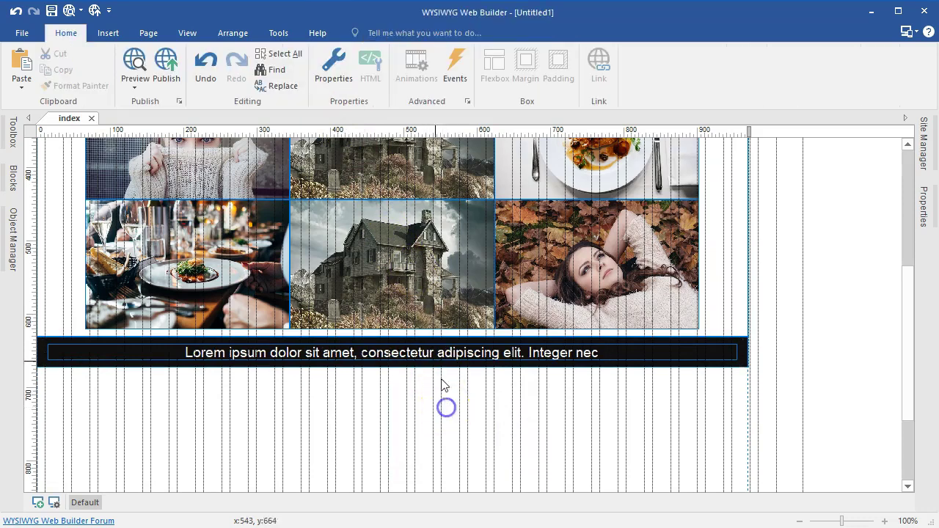
# Preview the page in the browser and check the category buttons, image grid and footer.
pyautogui.scroll(3, 426, 325)
pyautogui.scroll(5, 426, 325)
pyautogui.scroll(-6, 429, 315)
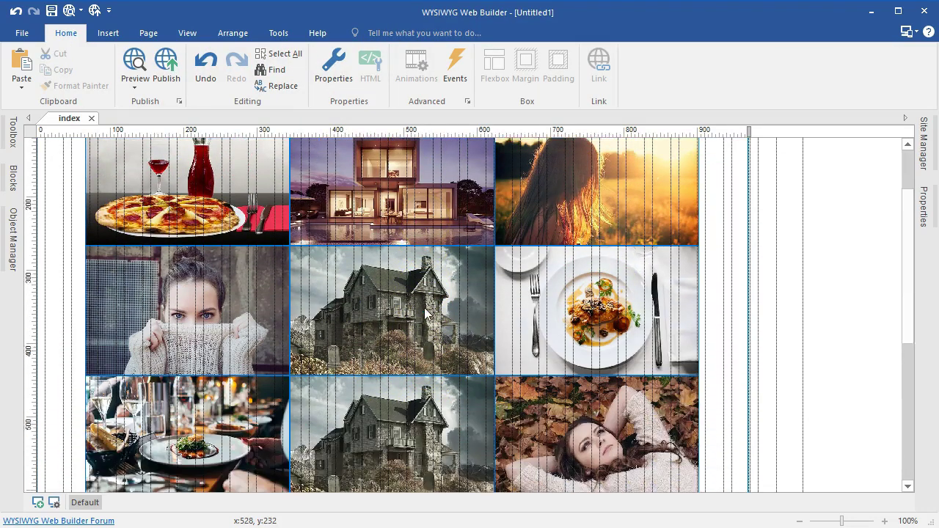
pyautogui.scroll(-3, 431, 314)
pyautogui.scroll(6, 419, 315)
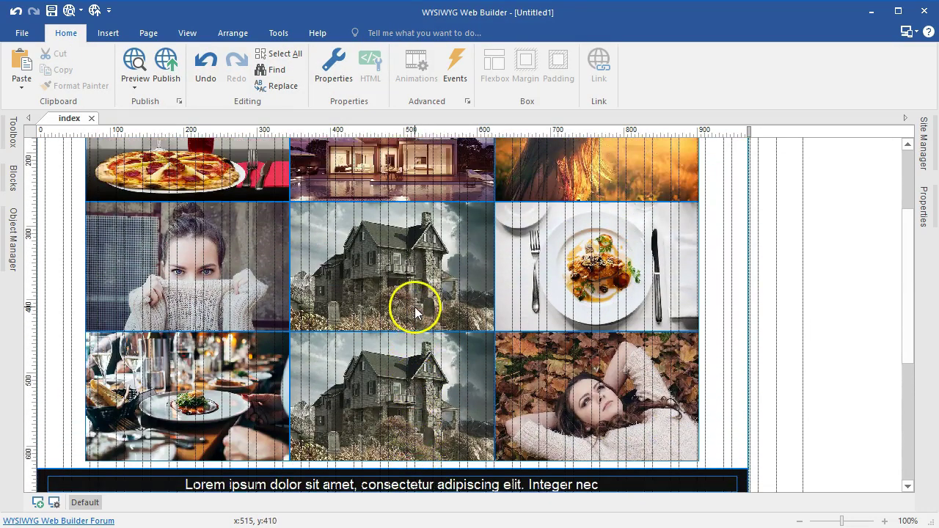
pyautogui.click(136, 63)
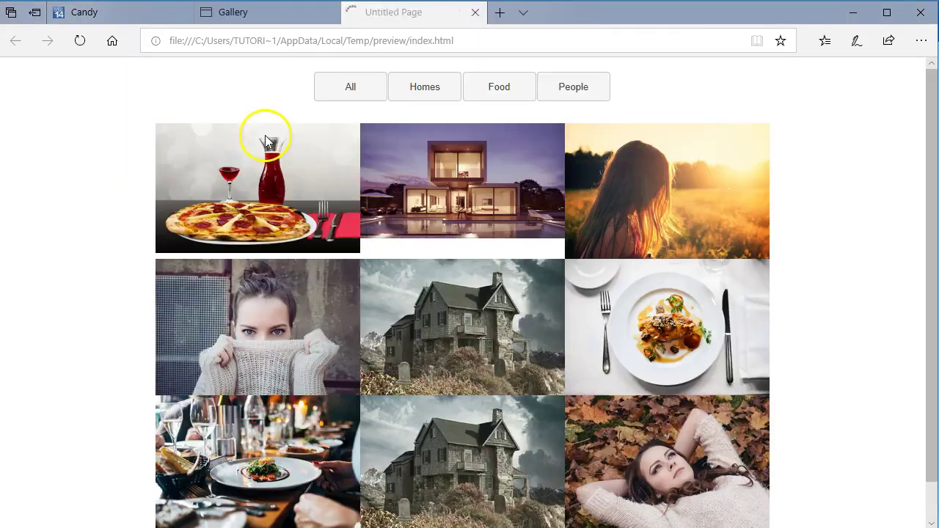
pyautogui.scroll(-1, 268, 138)
pyautogui.scroll(1, 267, 133)
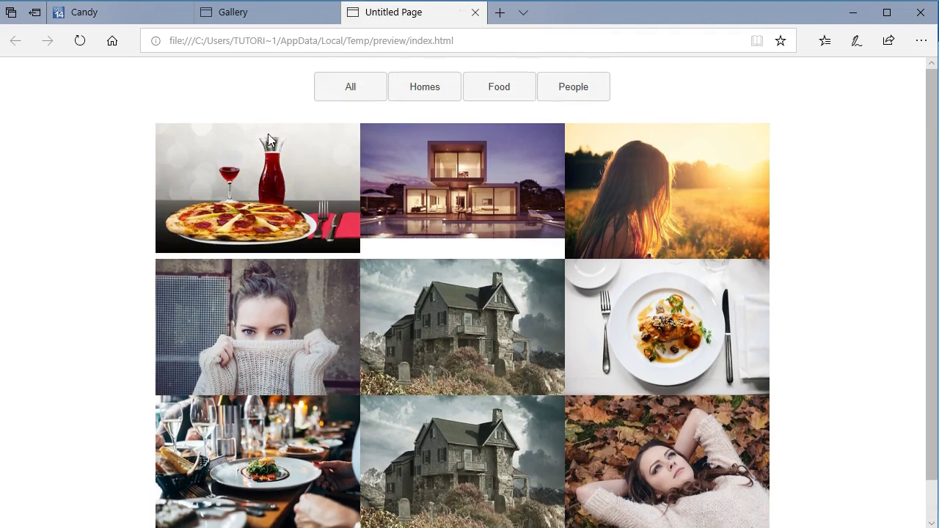
pyautogui.scroll(-1, 602, 185)
pyautogui.scroll(1, 583, 175)
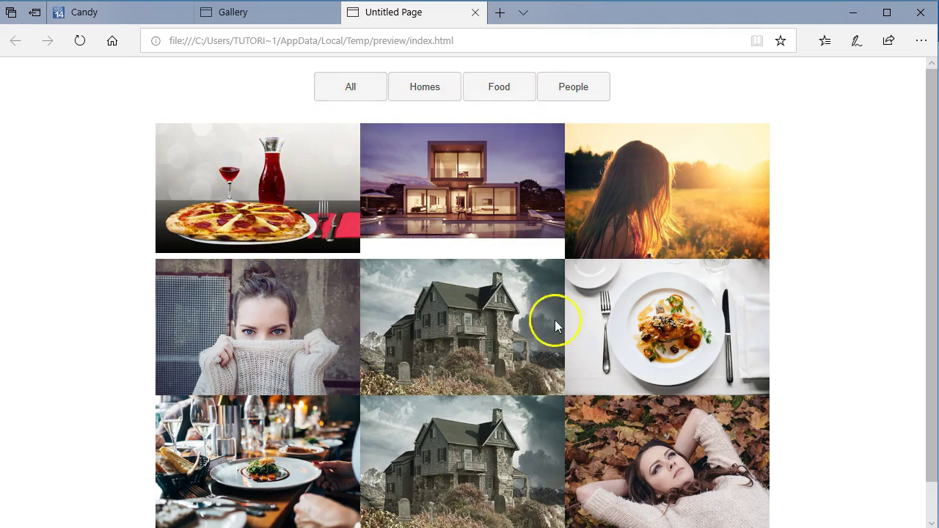
pyautogui.scroll(-1, 418, 165)
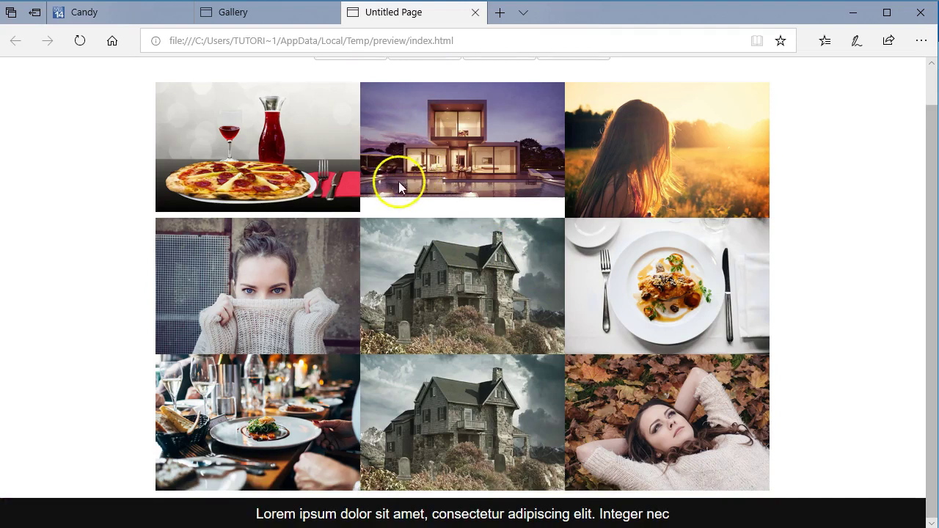
pyautogui.scroll(1, 517, 197)
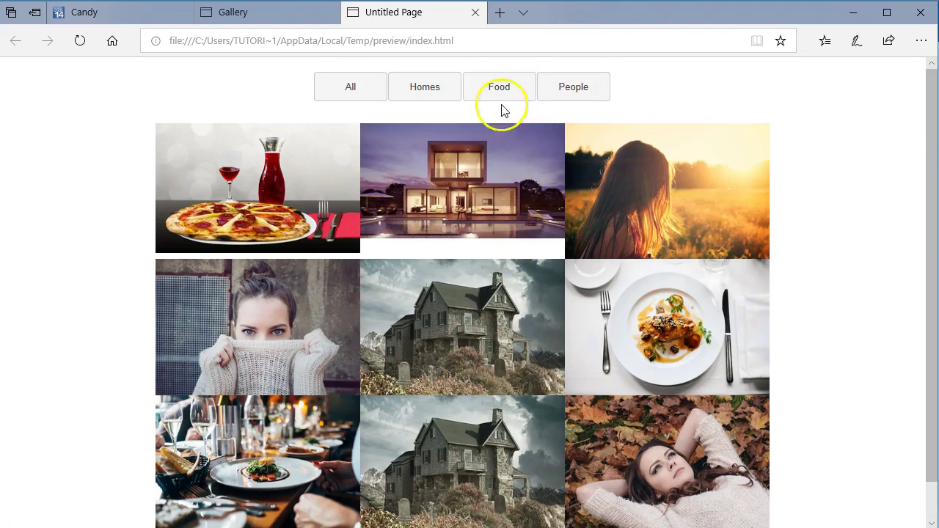
pyautogui.click(852, 16)
pyautogui.scroll(2, 749, 247)
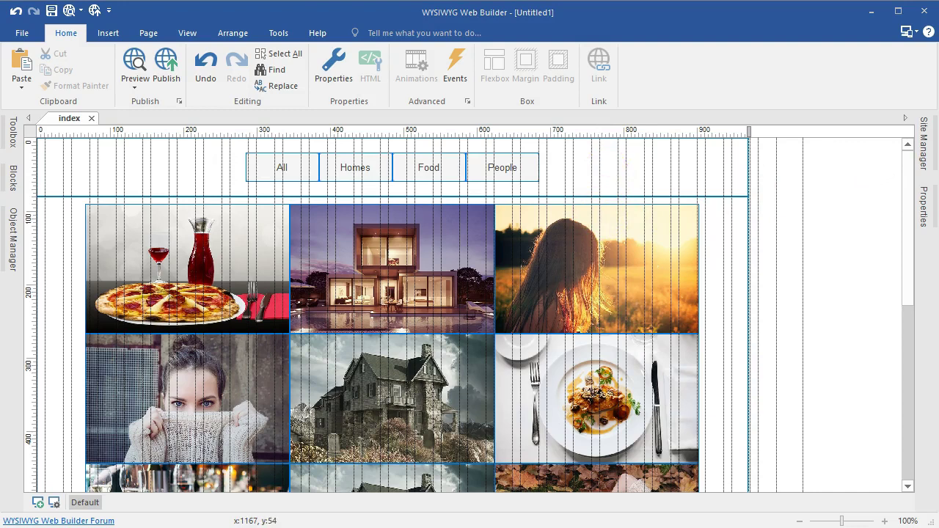
# Draw an HTML object in the blank area just outside the page's right boundary, beside the first image row.
pyautogui.click(872, 200)
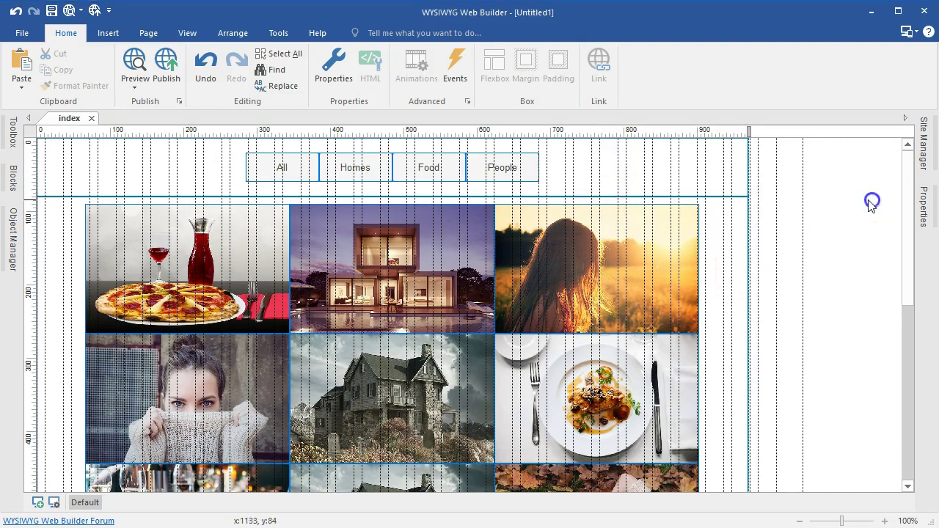
pyautogui.click(12, 139)
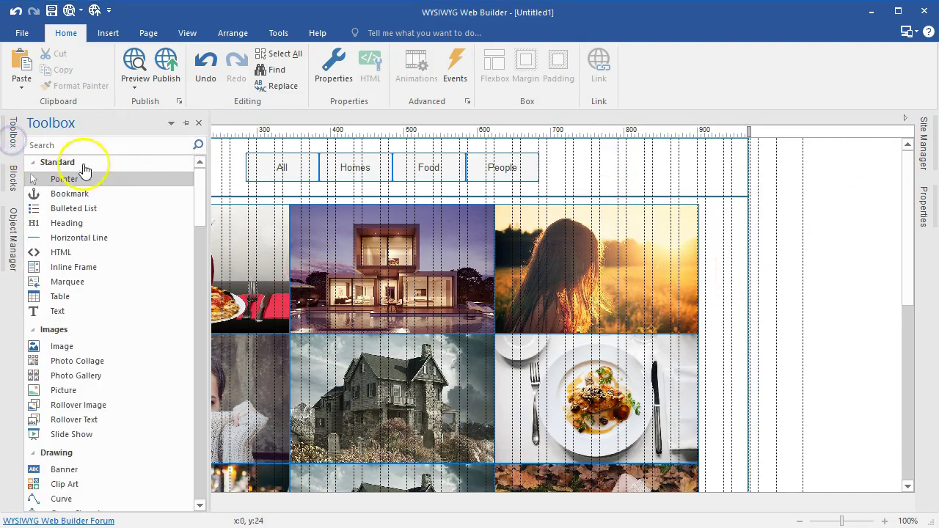
pyautogui.click(64, 253)
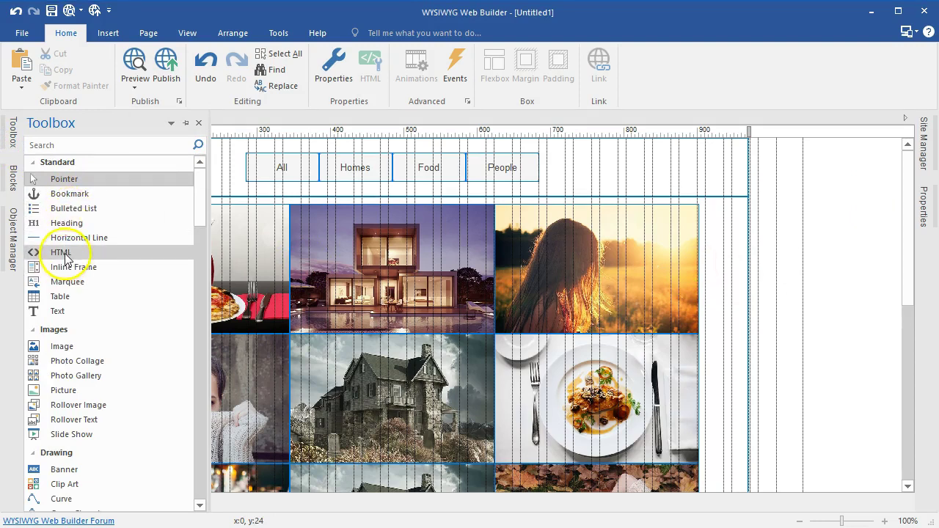
pyautogui.moveTo(759, 175); pyautogui.dragTo(865, 235)
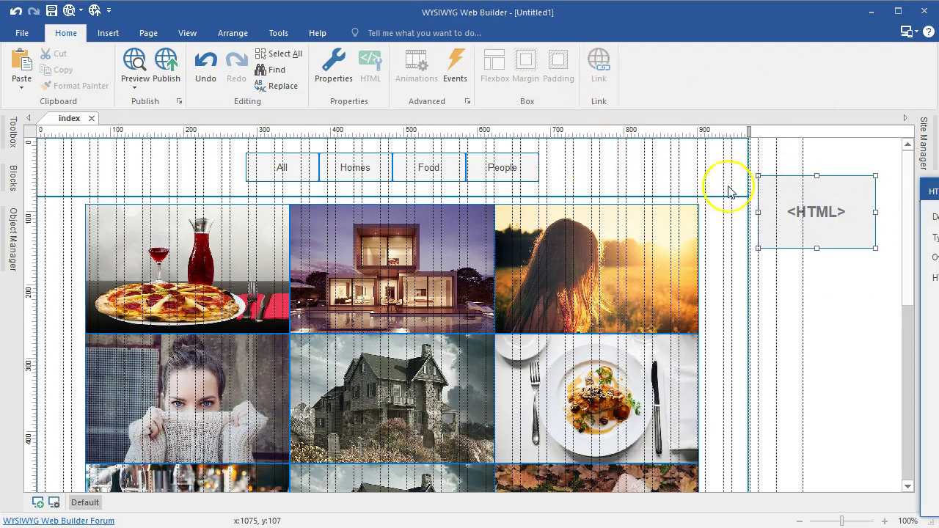
# Enlarge the HTML object's properties window and paste the copied jQuery filter script into its code.
pyautogui.moveTo(938, 192); pyautogui.dragTo(341, 16)
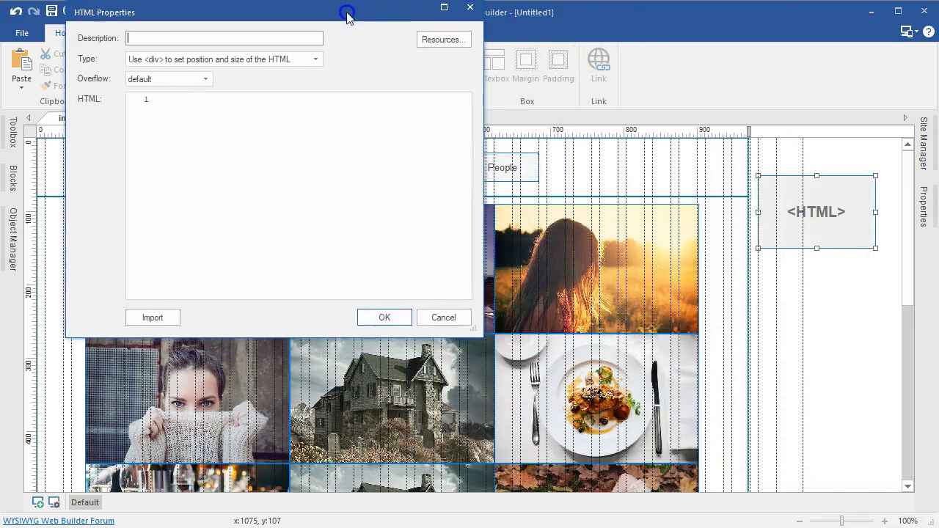
pyautogui.moveTo(475, 330); pyautogui.dragTo(786, 432)
pyautogui.click(507, 199)
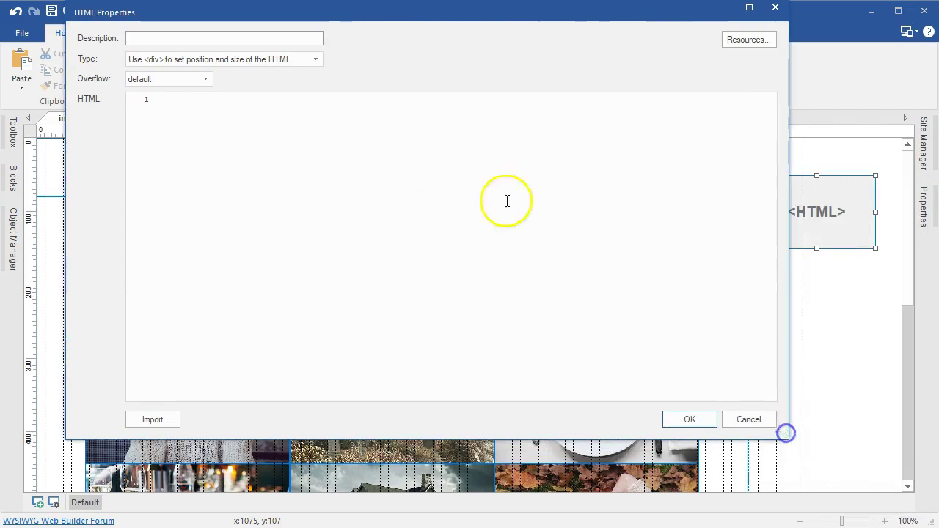
pyautogui.hotkey('ctrl', 'v')
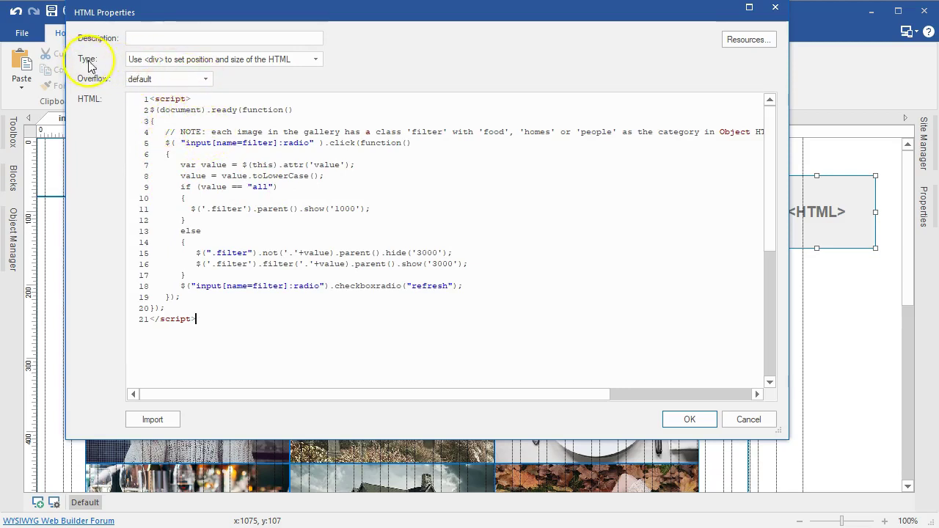
# Place the script between the <head></head> tags and describe the HTML object as "Image Gallery".
pyautogui.click(169, 61)
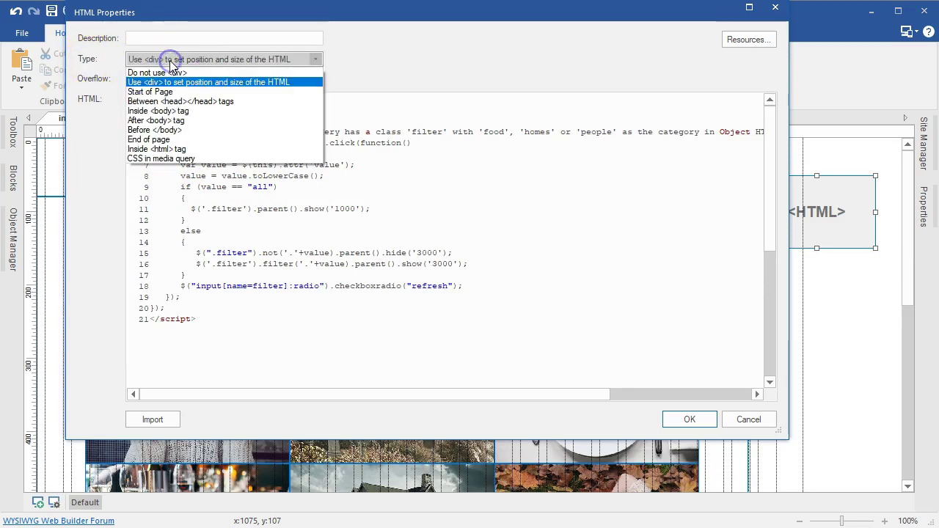
pyautogui.click(165, 102)
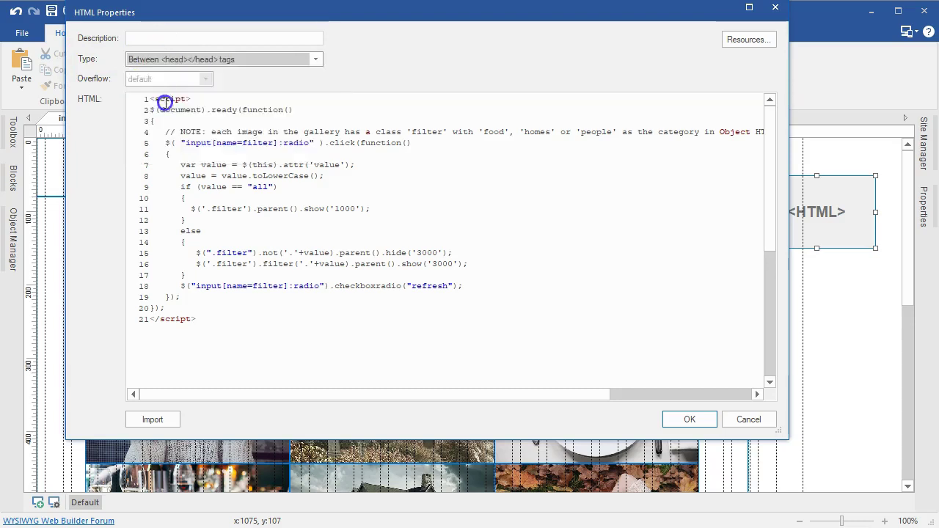
pyautogui.click(156, 37)
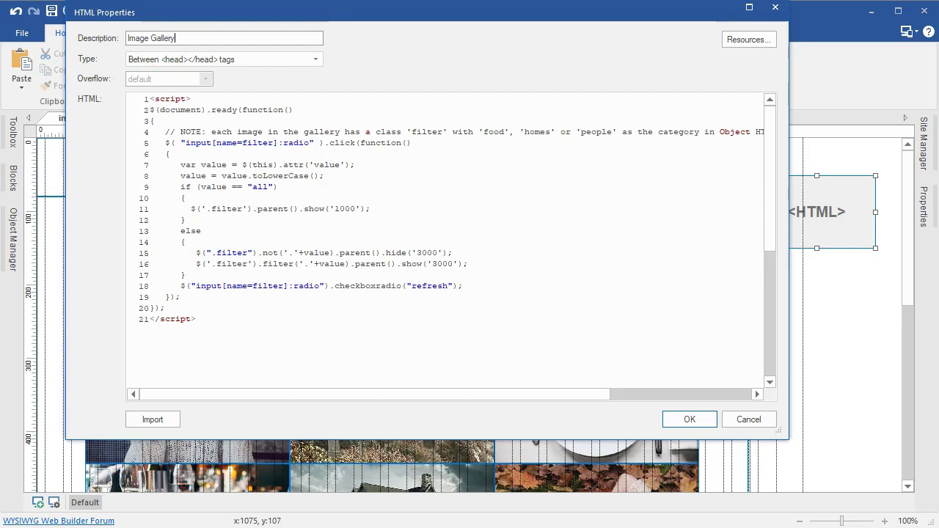
pyautogui.click(687, 417)
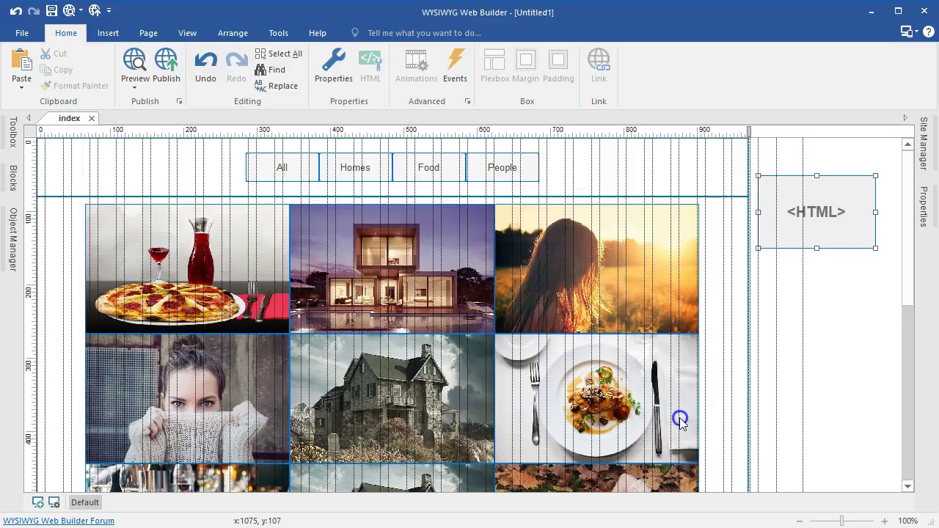
pyautogui.click(809, 212)
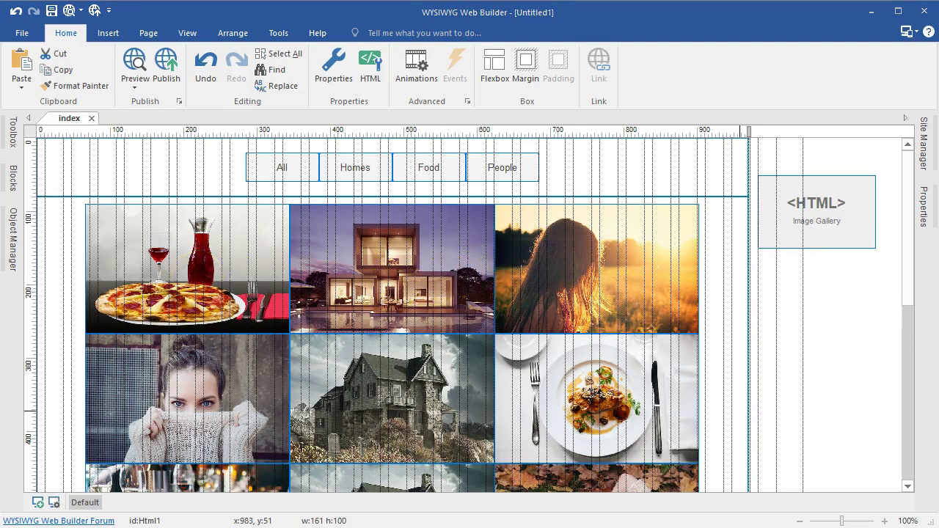
# Open the pizza image's object HTML in an enlarged window and set the code font size to 26.
pyautogui.rightClick(190, 277)
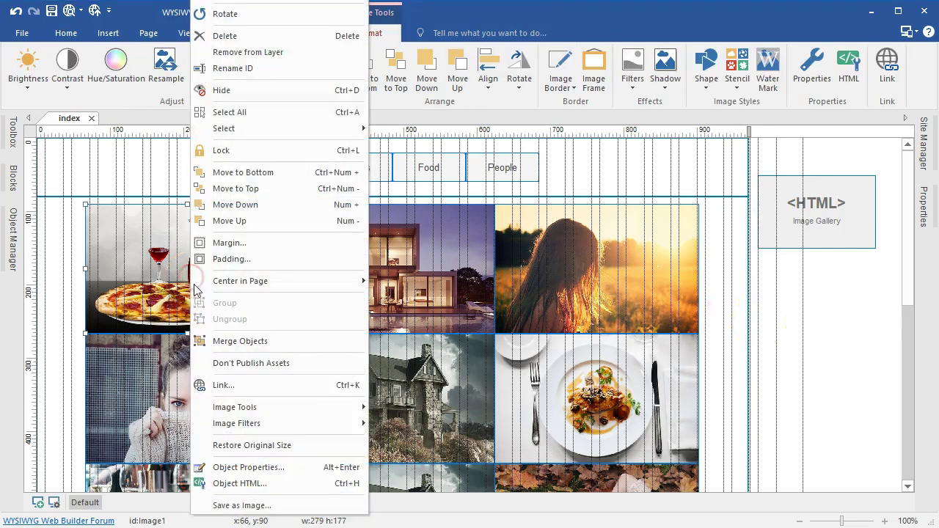
pyautogui.click(242, 484)
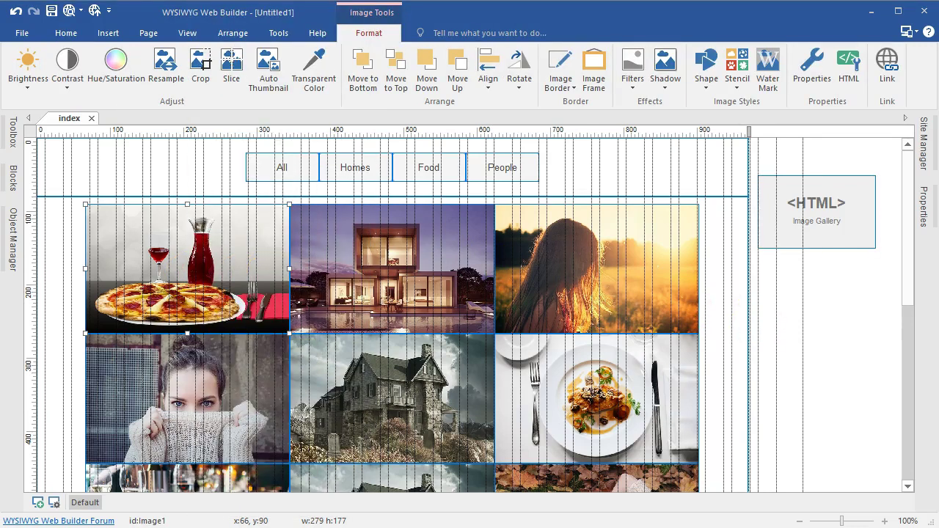
pyautogui.moveTo(771, 176); pyautogui.dragTo(334, 147)
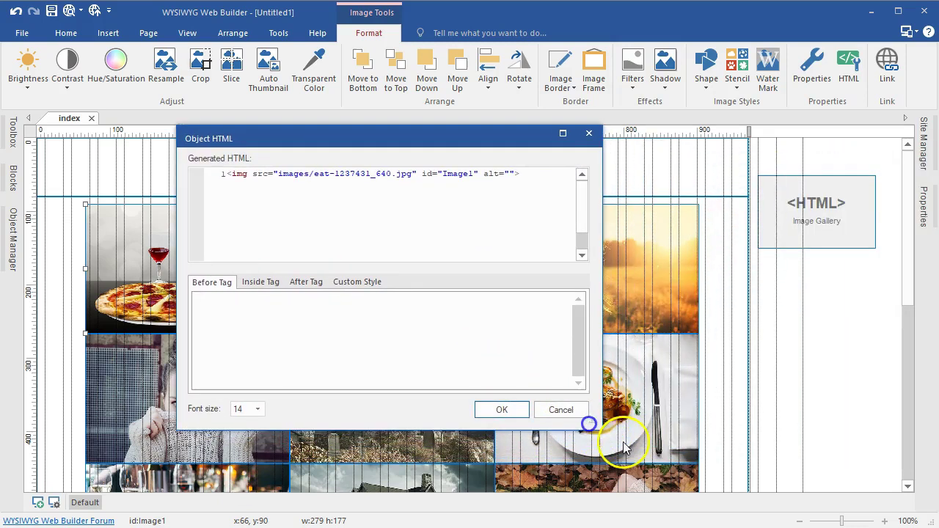
pyautogui.moveTo(591, 422); pyautogui.dragTo(705, 473)
pyautogui.moveTo(503, 137); pyautogui.dragTo(488, 101)
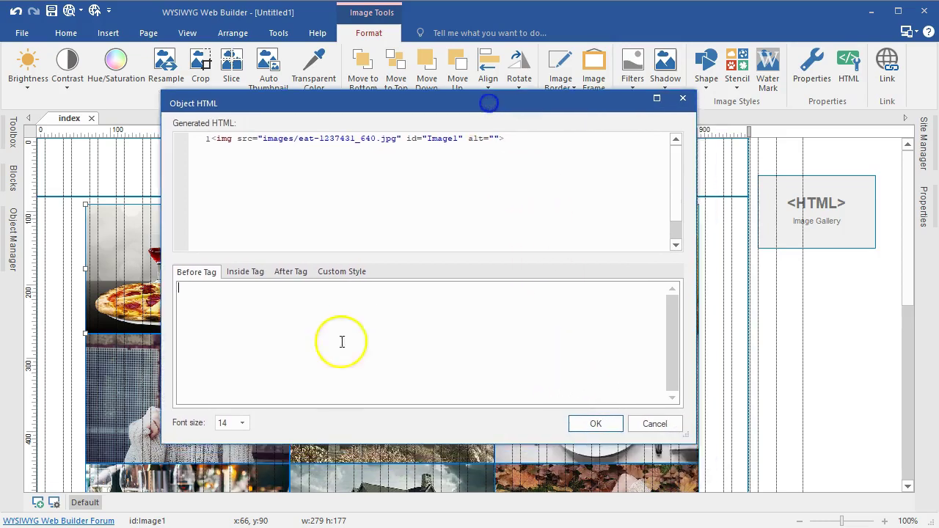
pyautogui.click(236, 422)
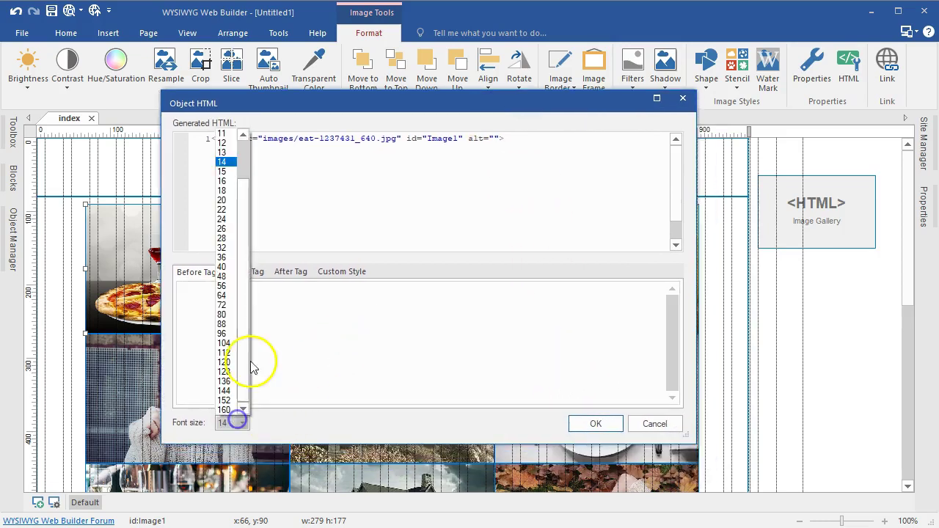
pyautogui.click(224, 228)
pyautogui.click(224, 297)
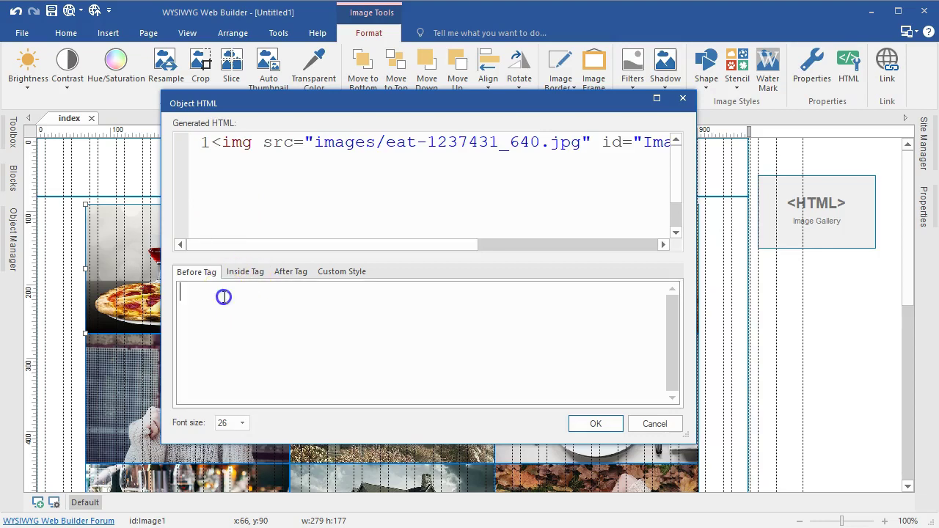
# Add the attribute class="filter food" inside the pizza image's tag.
pyautogui.click(247, 273)
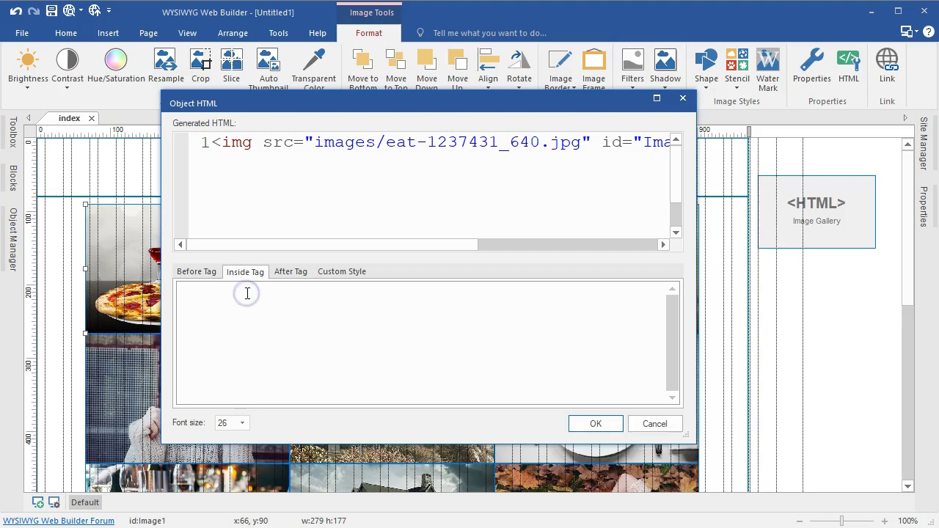
pyautogui.write('class')
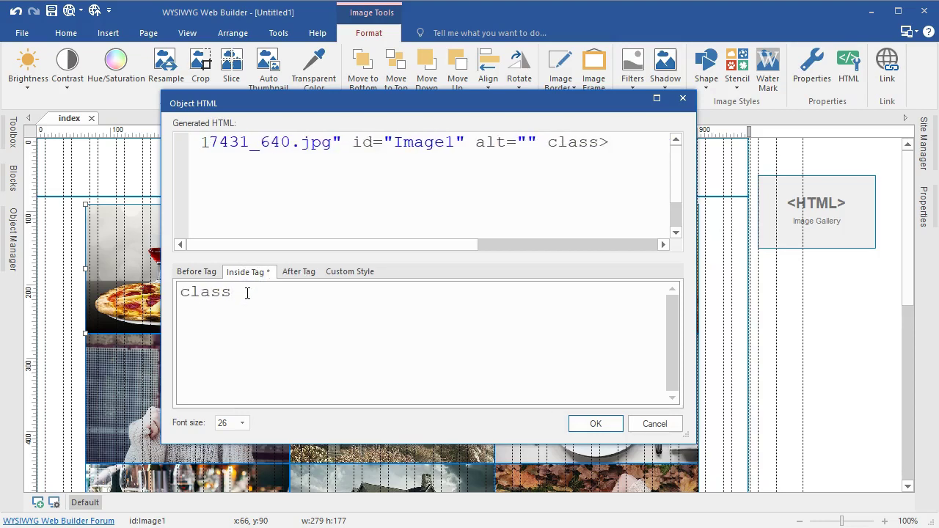
pyautogui.write('="')
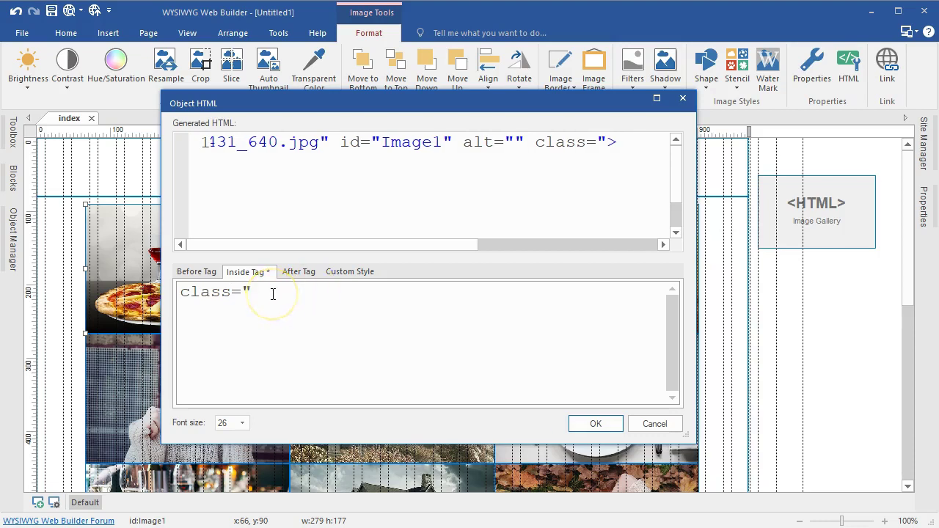
pyautogui.write('filter')
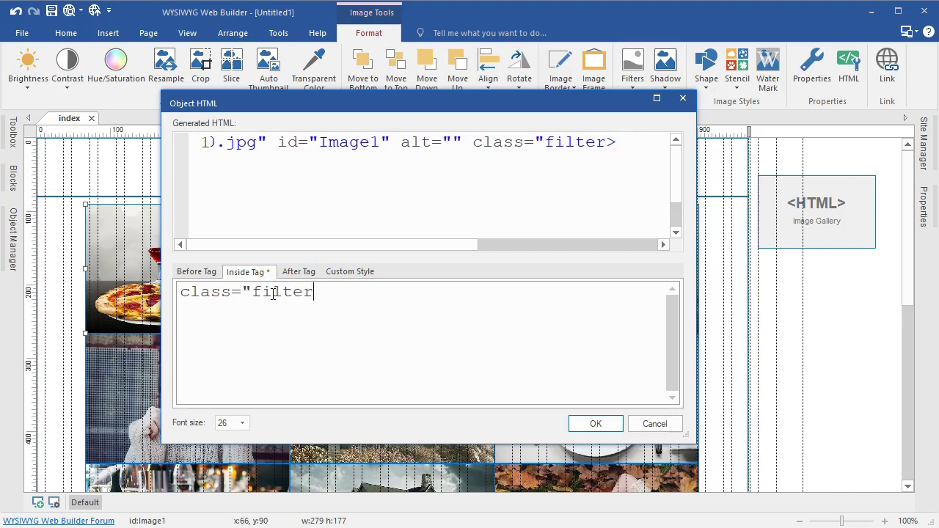
pyautogui.moveTo(394, 110); pyautogui.dragTo(467, 248)
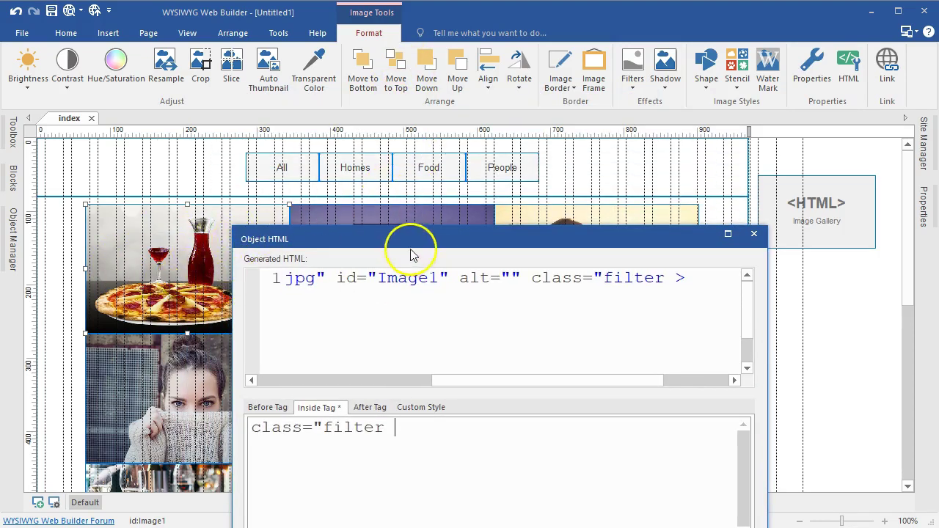
pyautogui.moveTo(400, 247); pyautogui.dragTo(355, 96)
pyautogui.write('food')
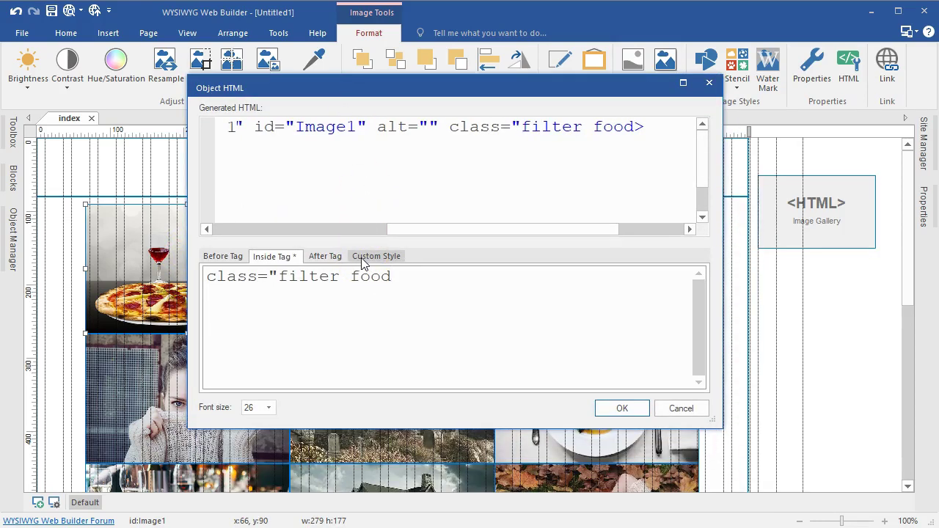
pyautogui.write('"')
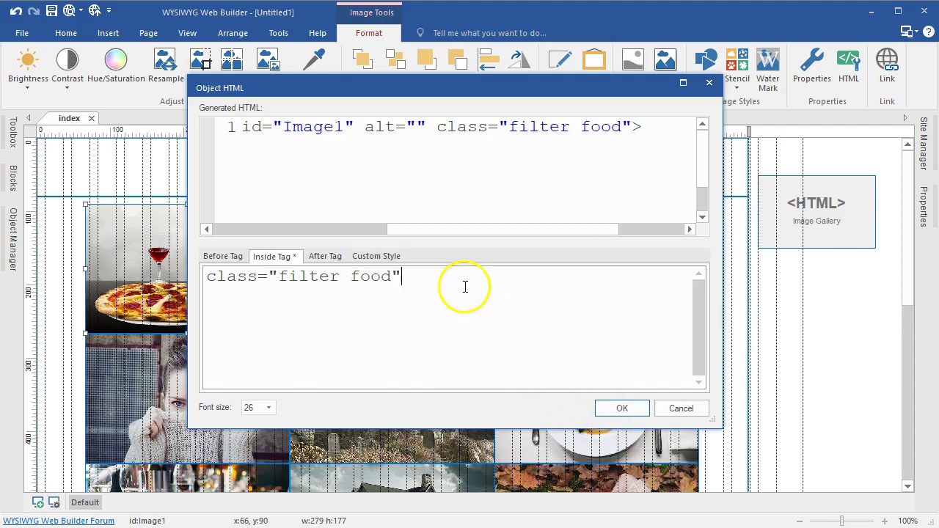
# Copy the pizza image's class attribute and apply its object HTML changes.
pyautogui.moveTo(432, 285); pyautogui.dragTo(208, 283)
pyautogui.rightClick(228, 278)
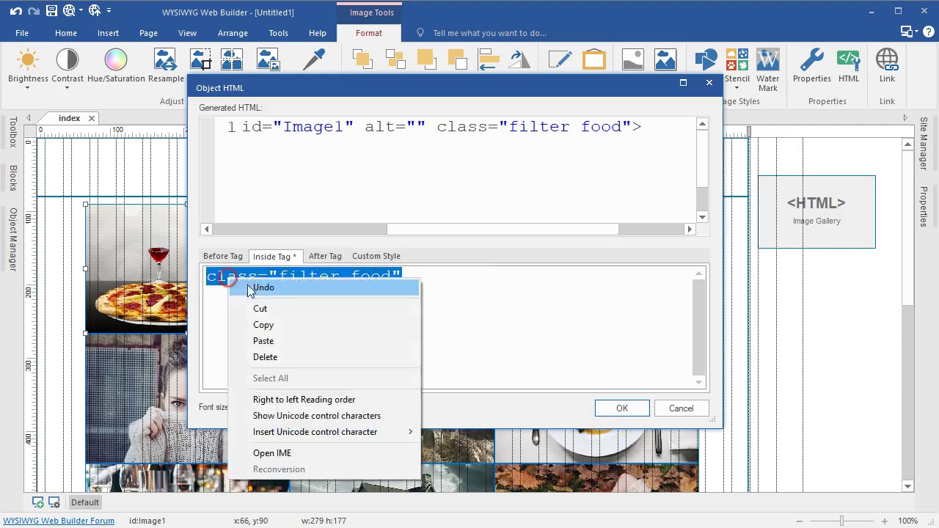
pyautogui.click(268, 324)
pyautogui.click(612, 410)
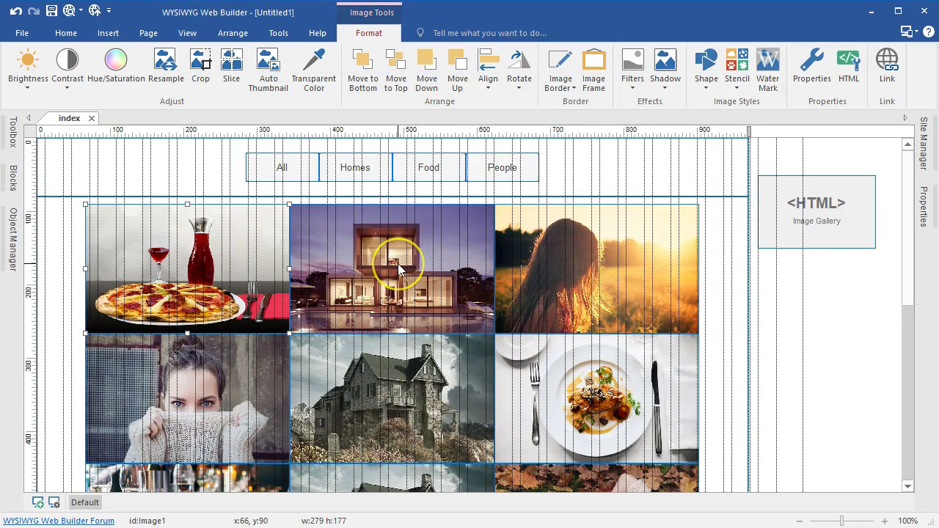
# Paste the copied attribute inside the modern house image's tag and change it to class="filter homes".
pyautogui.click(399, 270)
pyautogui.rightClick(399, 270)
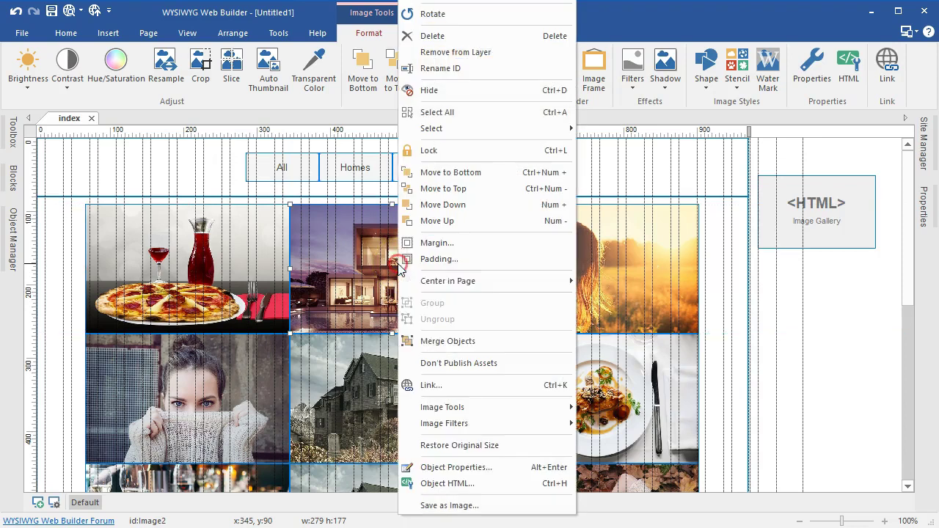
pyautogui.click(470, 484)
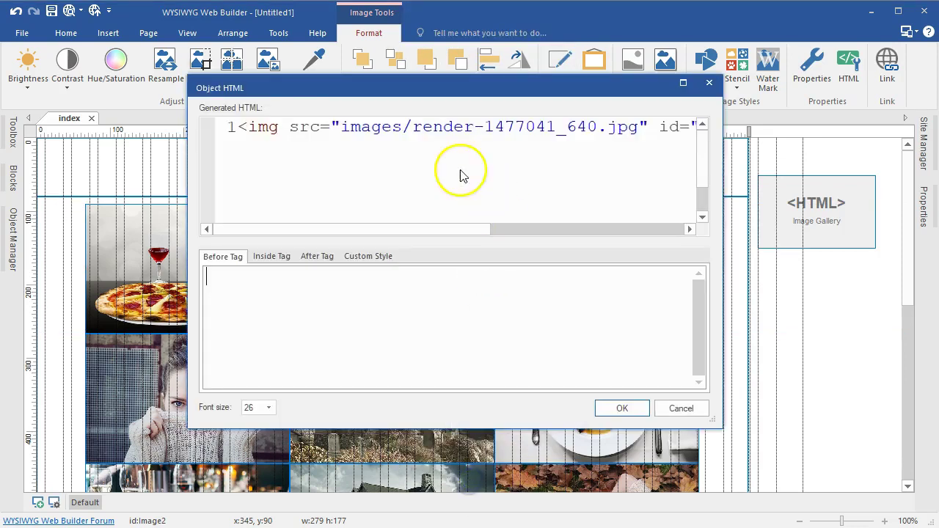
pyautogui.click(278, 256)
pyautogui.rightClick(270, 283)
pyautogui.click(328, 346)
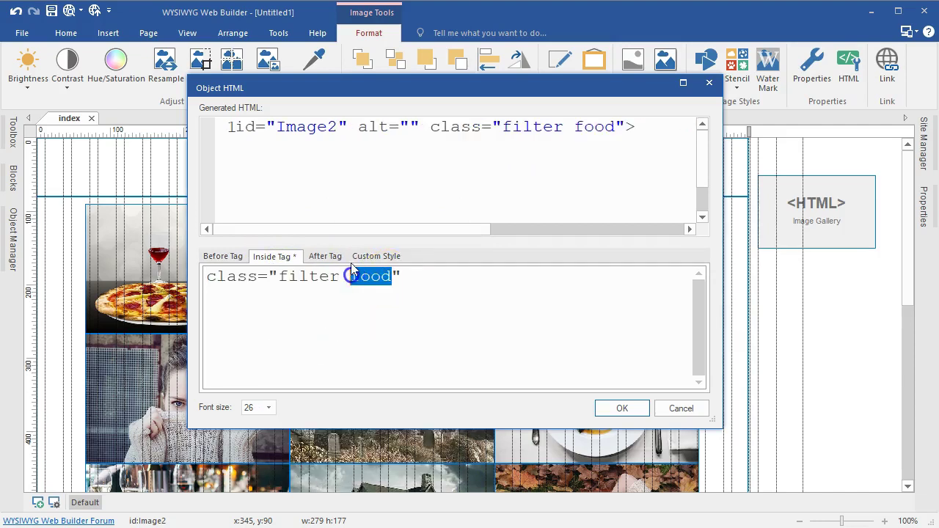
pyautogui.write('homes')
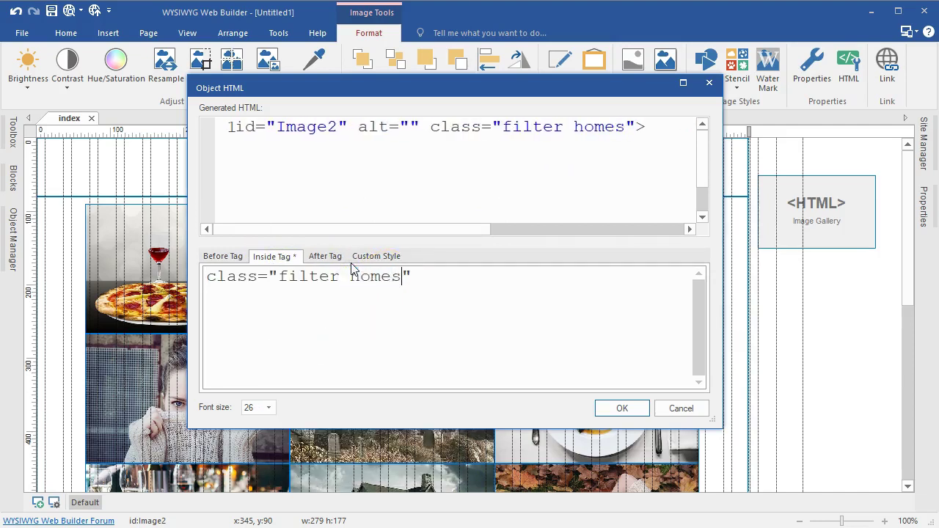
pyautogui.click(616, 408)
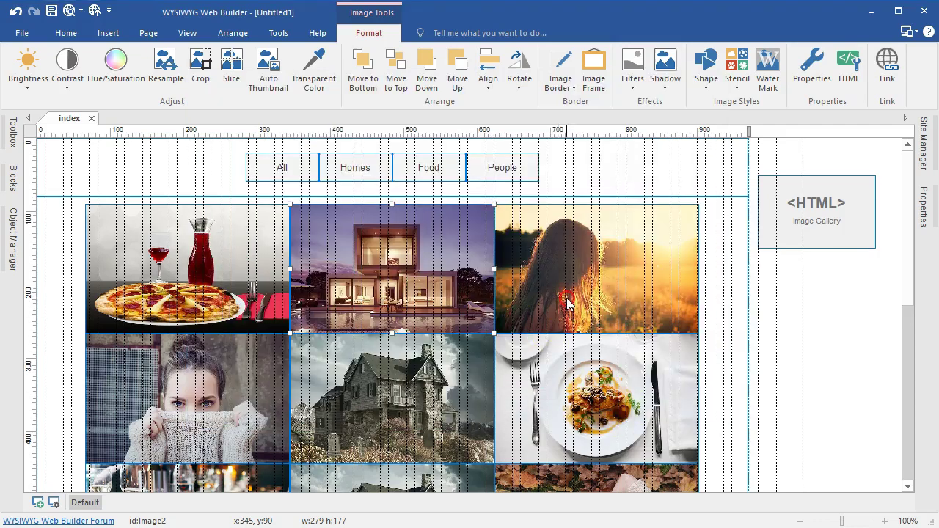
# Give the image of the girl in the sunny field the inside-tag attribute class="filter people", based on the copied attribute.
pyautogui.rightClick(568, 301)
pyautogui.click(622, 484)
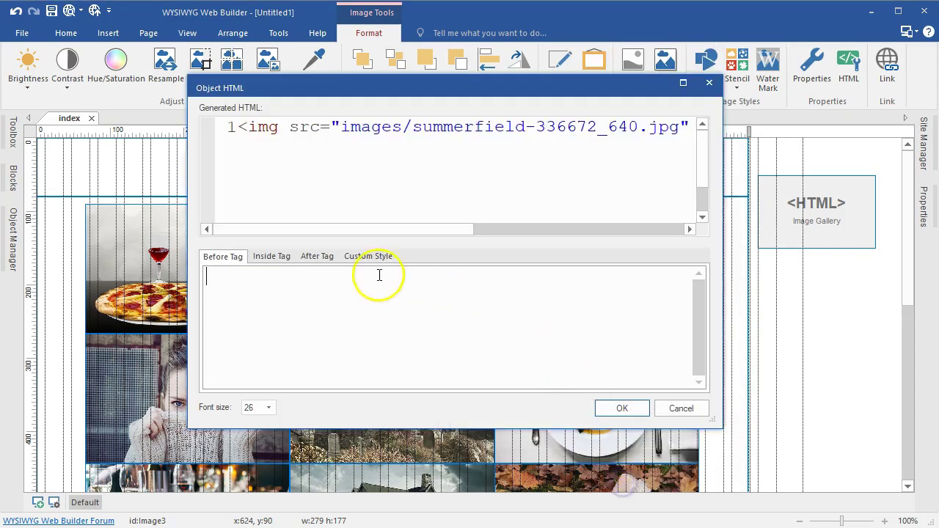
pyautogui.click(272, 256)
pyautogui.rightClick(268, 274)
pyautogui.click(330, 339)
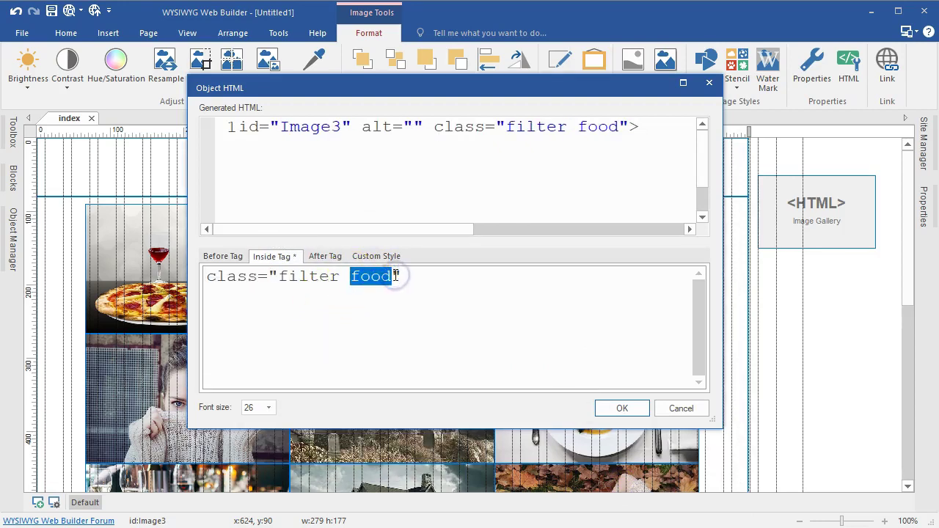
pyautogui.write('people')
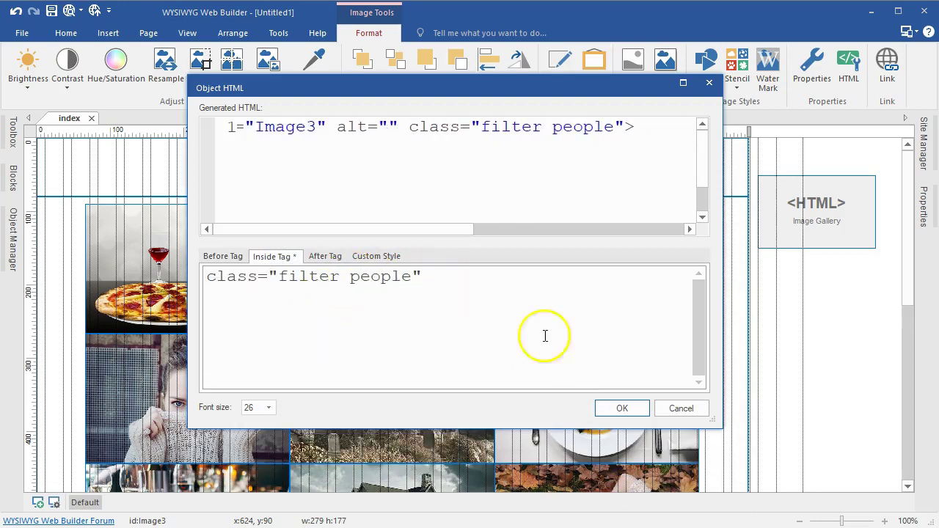
pyautogui.click(621, 408)
# Paste the attribute inside the tag of the image of the woman in a sweater and change it to class="filter people".
pyautogui.scroll(-3, 272, 289)
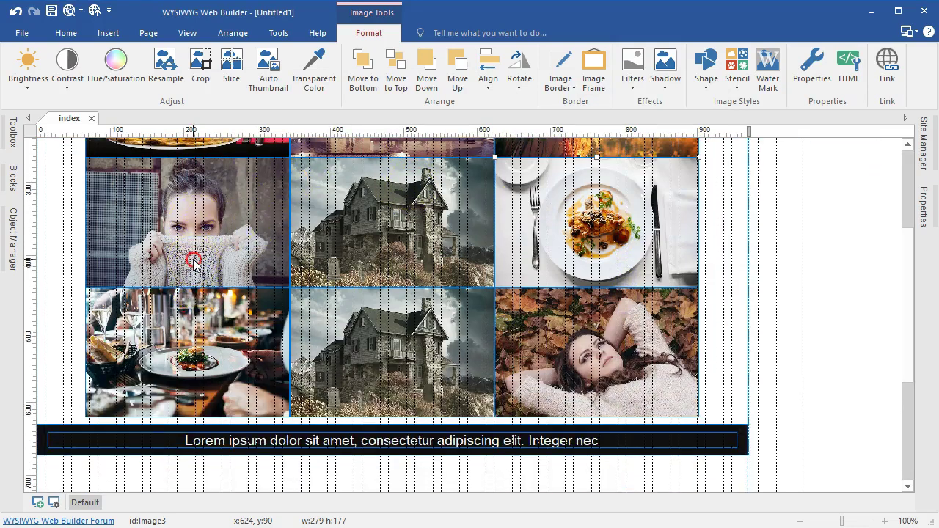
pyautogui.rightClick(194, 260)
pyautogui.click(278, 486)
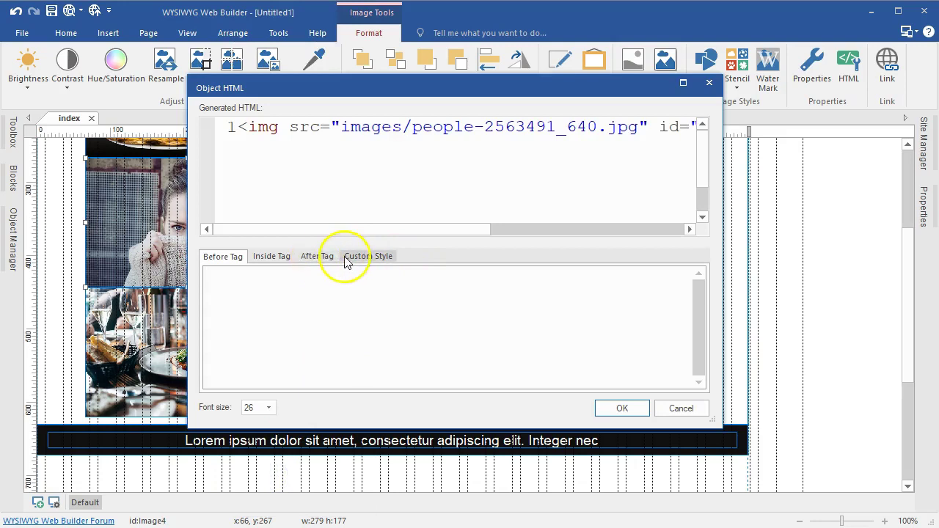
pyautogui.click(268, 257)
pyautogui.rightClick(268, 282)
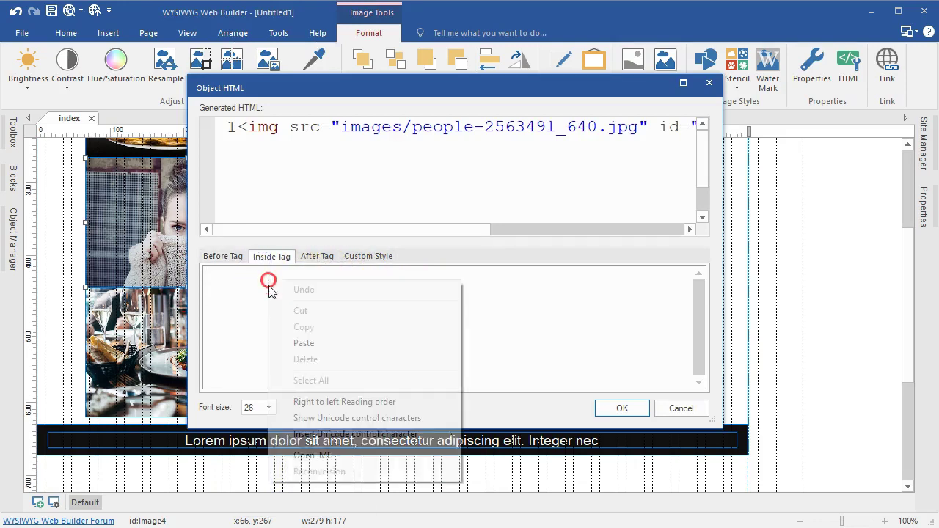
pyautogui.click(304, 342)
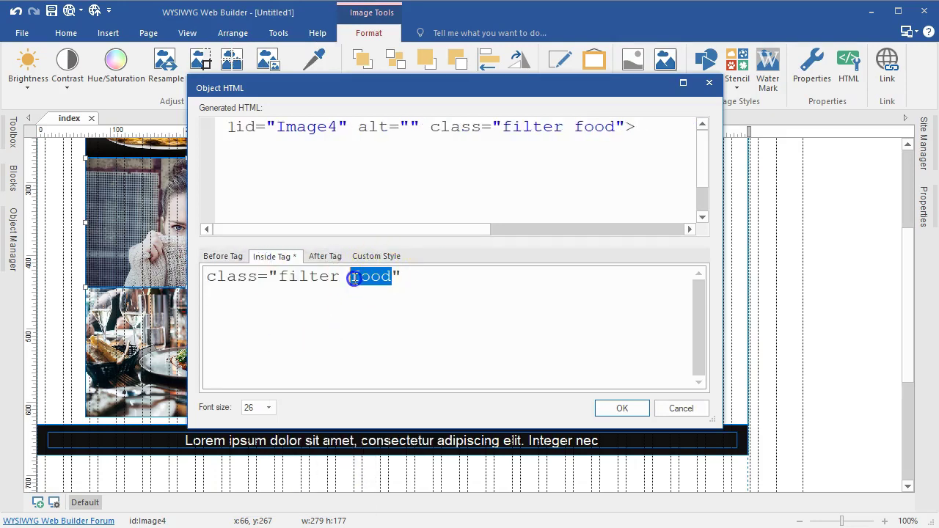
pyautogui.write('people')
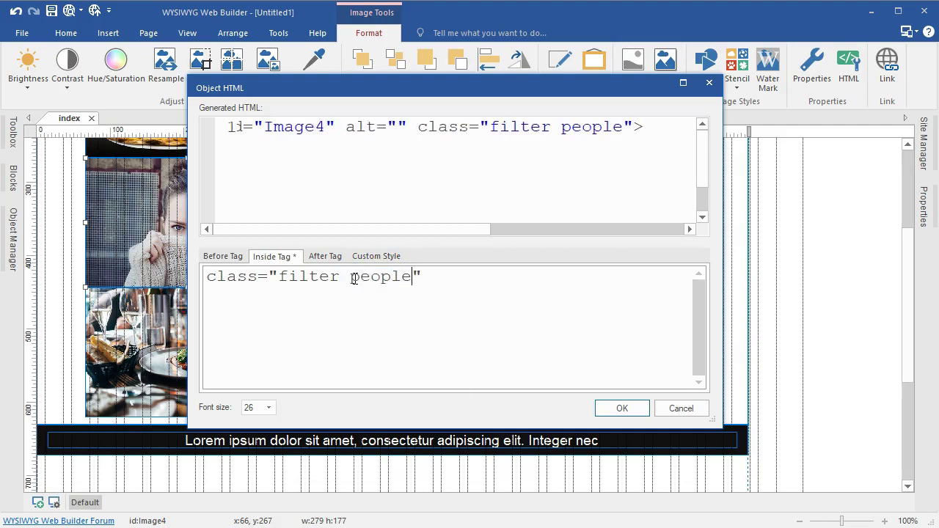
pyautogui.click(622, 409)
# Paste the attribute inside the tag of the middle row's stone house image and change it to class="filter homes".
pyautogui.rightClick(339, 233)
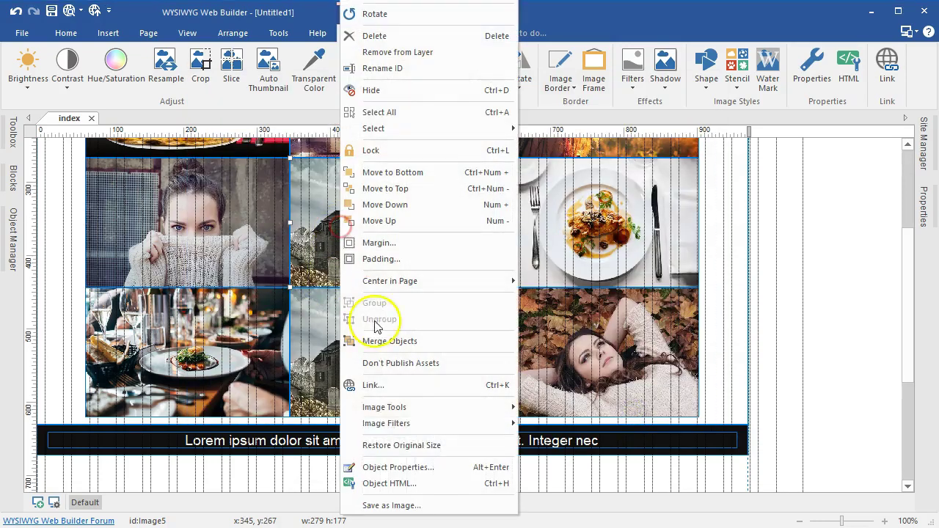
pyautogui.click(402, 485)
pyautogui.click(282, 258)
pyautogui.rightClick(281, 283)
pyautogui.click(328, 348)
pyautogui.click(348, 276)
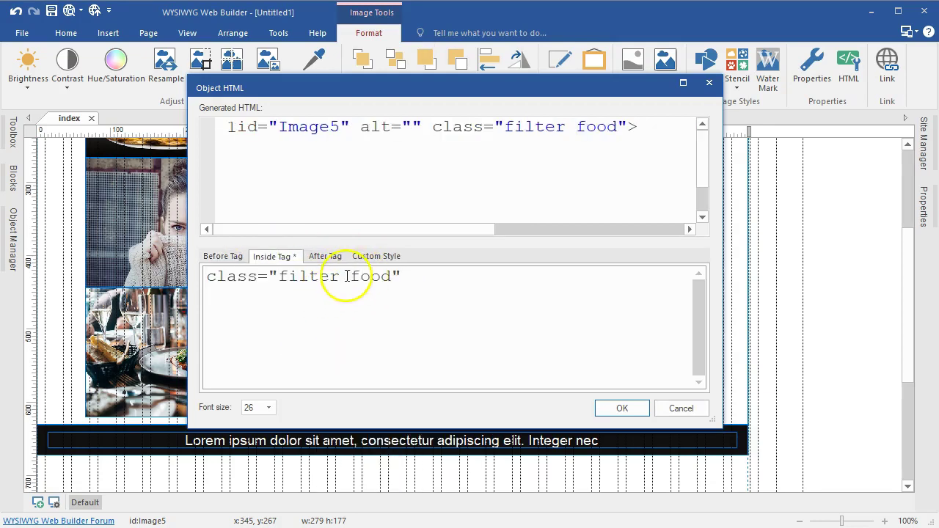
pyautogui.write('homes')
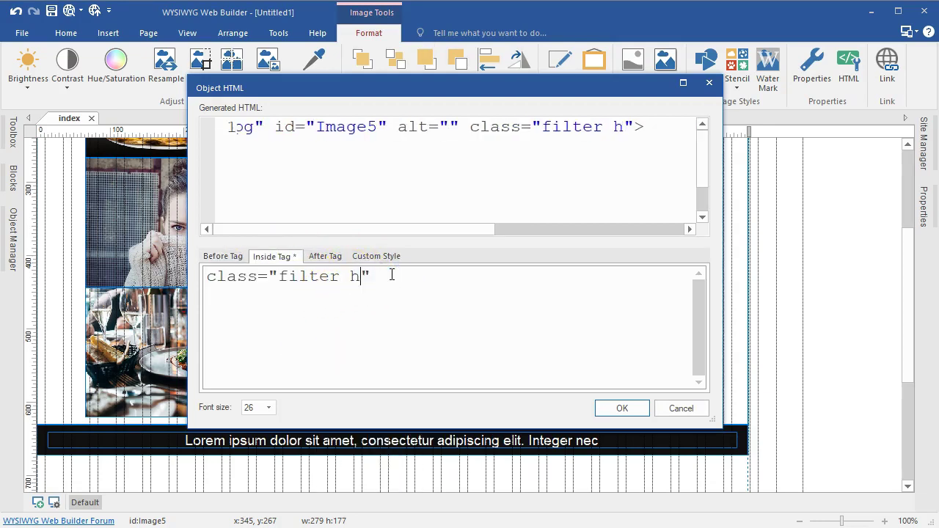
pyautogui.click(619, 409)
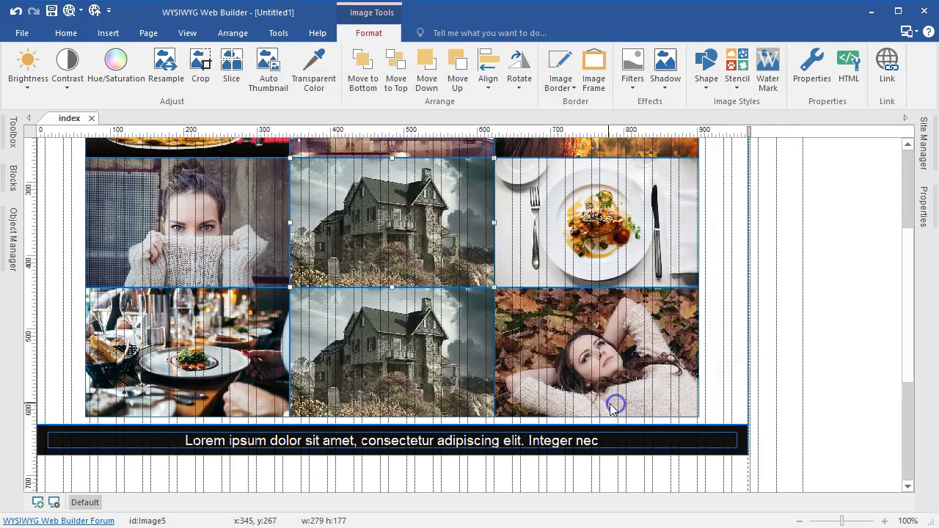
# Paste the copied class="filter food" attribute inside the tag of the middle row's white plate image.
pyautogui.rightClick(550, 242)
pyautogui.click(593, 482)
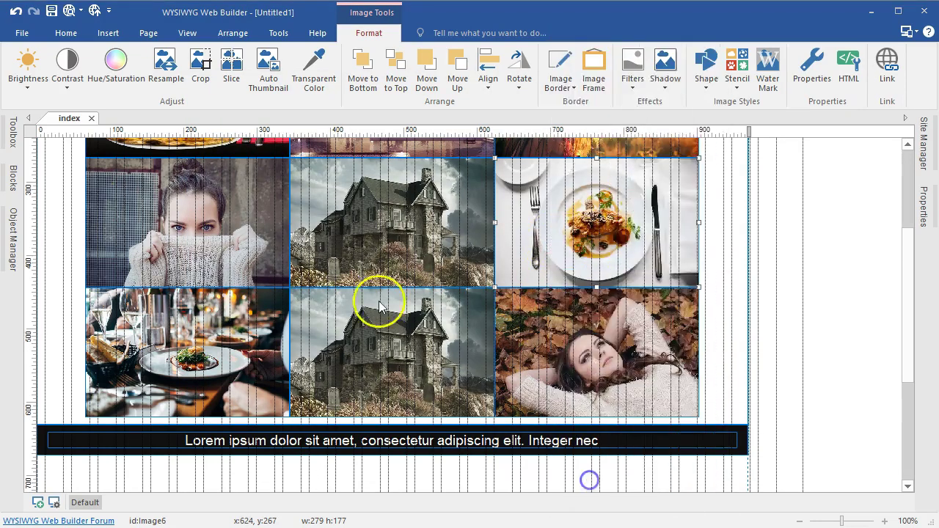
pyautogui.click(266, 256)
pyautogui.rightClick(262, 279)
pyautogui.click(308, 343)
pyautogui.click(618, 409)
# Paste the copied class="filter food" attribute inside the tag of the restaurant table image in the third row.
pyautogui.rightClick(183, 336)
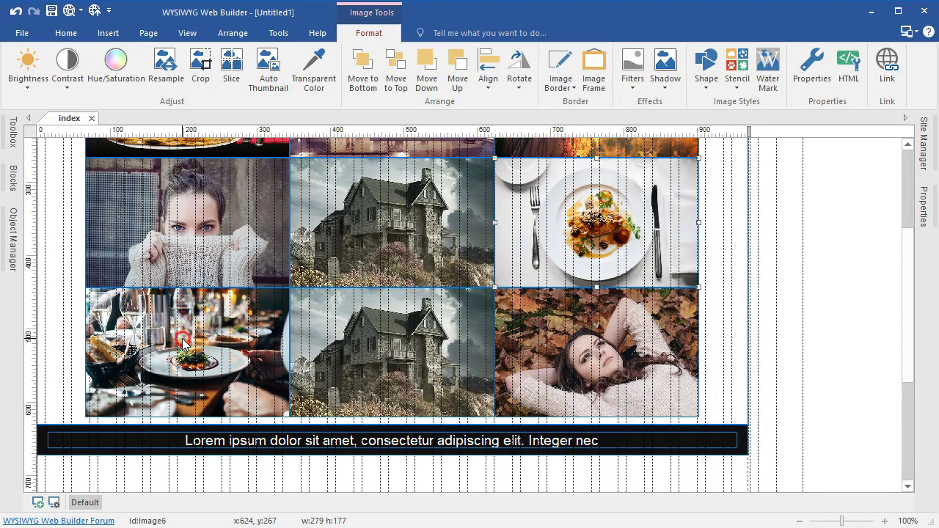
pyautogui.click(265, 484)
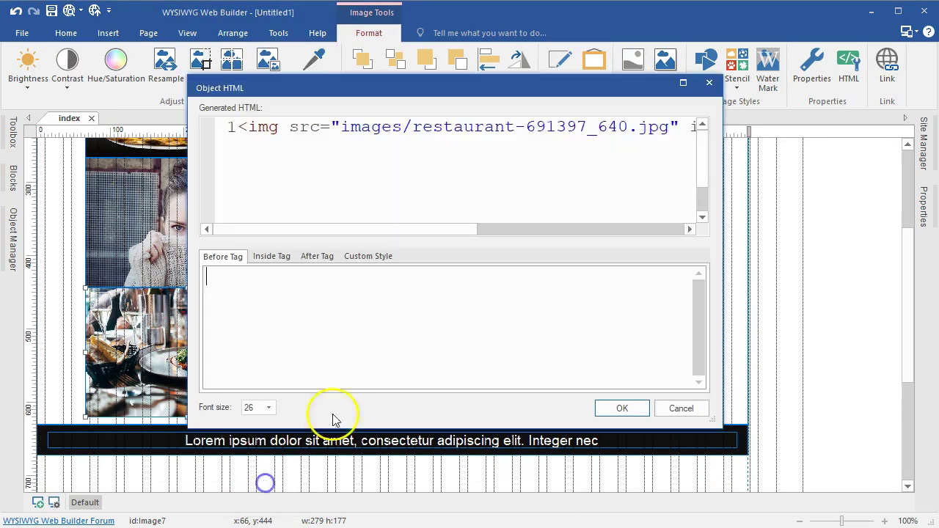
pyautogui.click(268, 256)
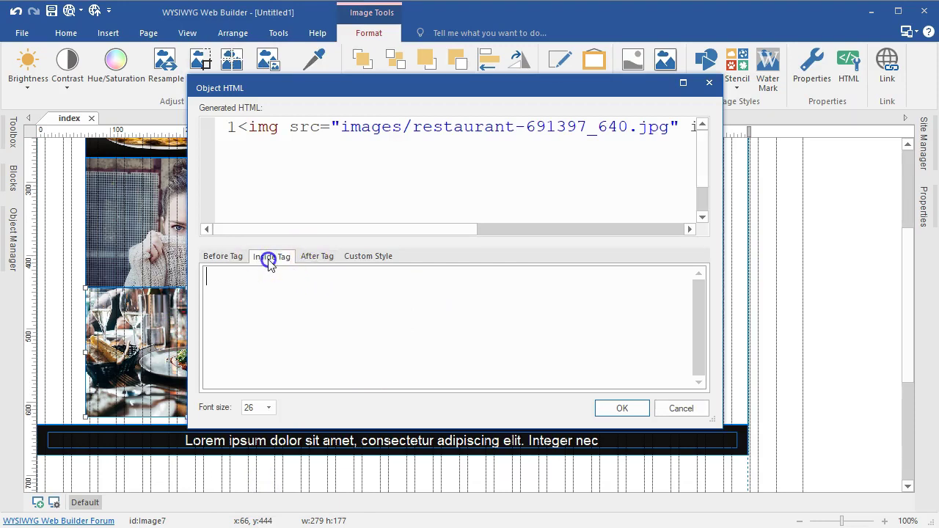
pyautogui.rightClick(267, 278)
pyautogui.click(303, 341)
pyautogui.click(619, 406)
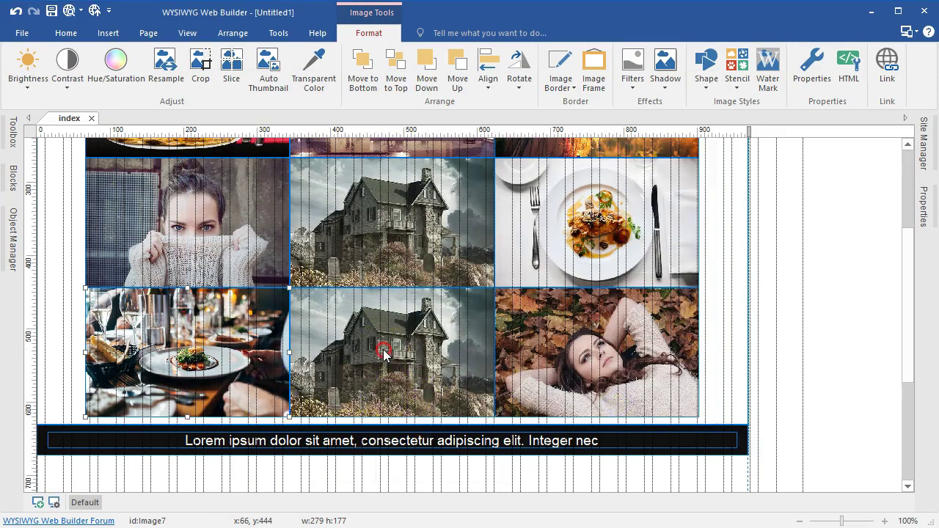
# Paste the attribute inside the tag of the third row's stone house image and change it to class="filter homes".
pyautogui.rightClick(384, 353)
pyautogui.click(426, 483)
pyautogui.click(279, 258)
pyautogui.rightClick(249, 272)
pyautogui.click(329, 335)
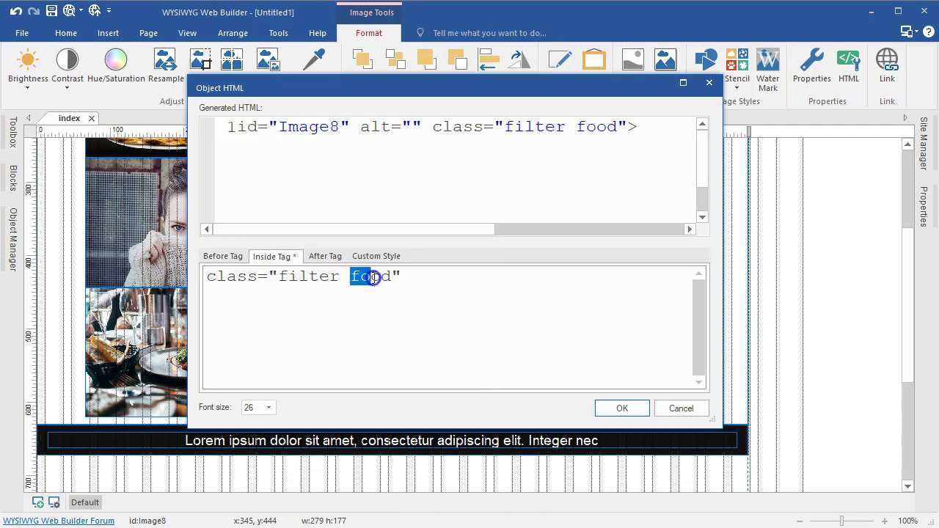
pyautogui.write('homes')
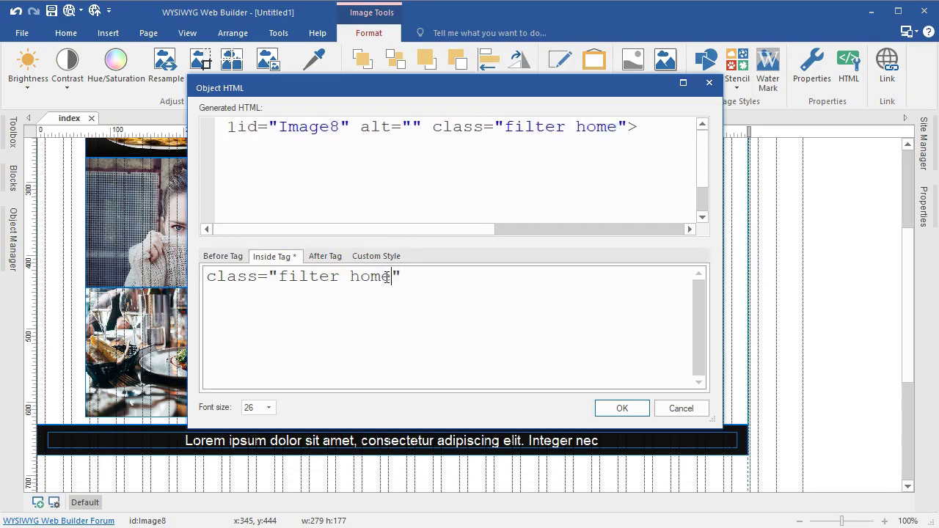
pyautogui.click(620, 408)
# Paste the attribute inside the tag of the third row's woman-in-leaves image and change it to class="filter people".
pyautogui.click(528, 345)
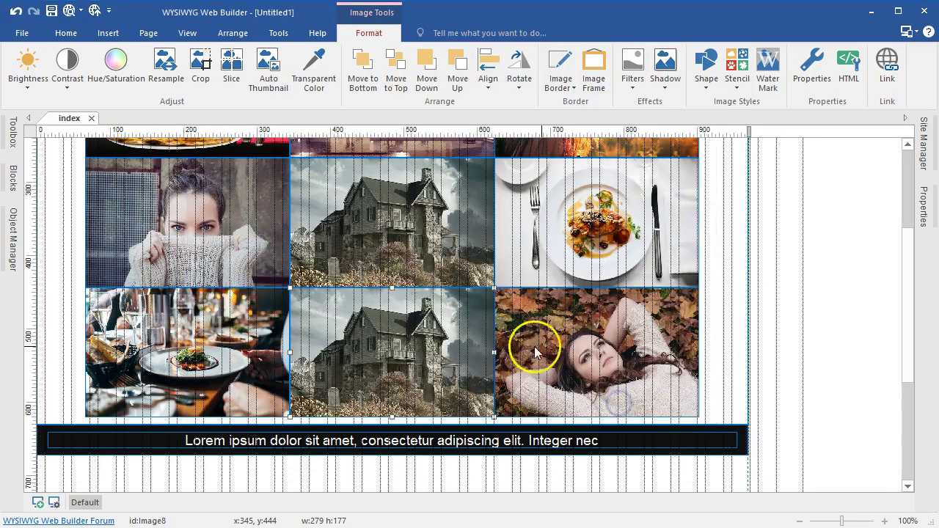
pyautogui.rightClick(555, 353)
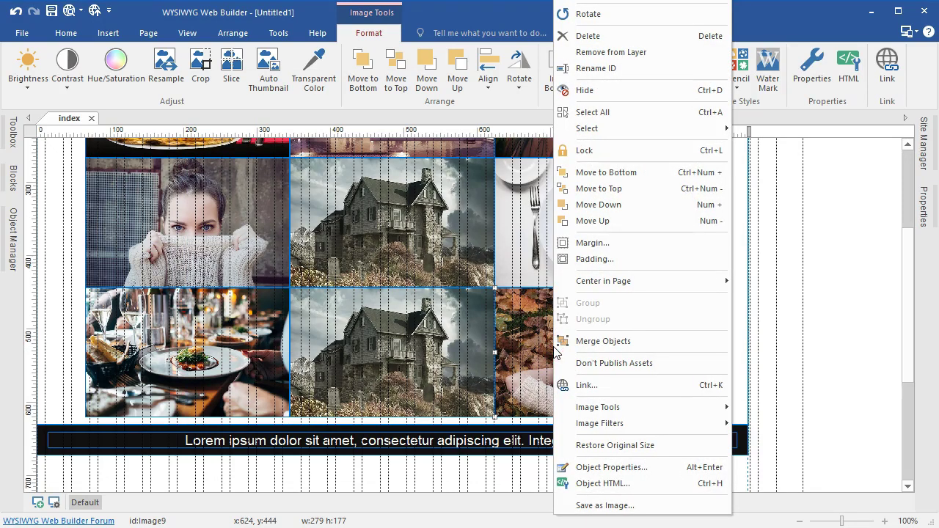
pyautogui.click(592, 484)
pyautogui.click(270, 257)
pyautogui.rightClick(282, 287)
pyautogui.click(344, 349)
pyautogui.click(353, 272)
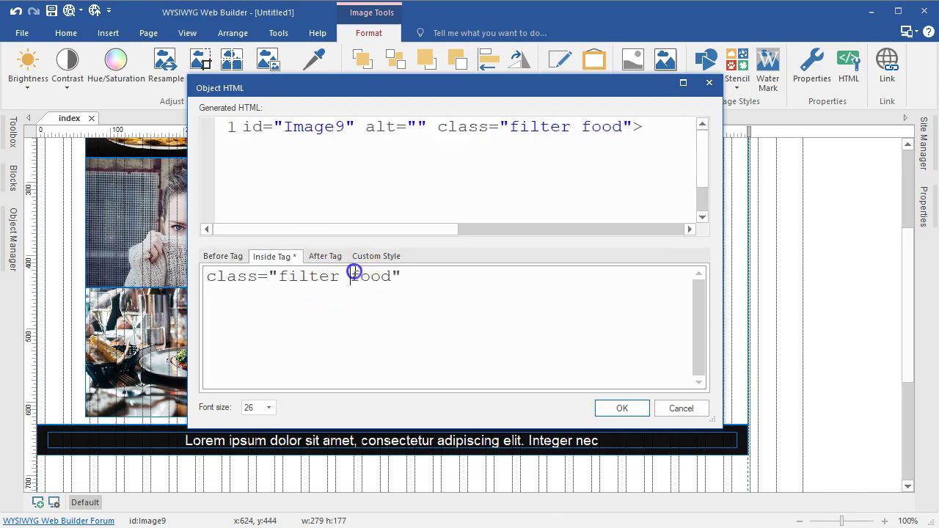
pyautogui.write('people')
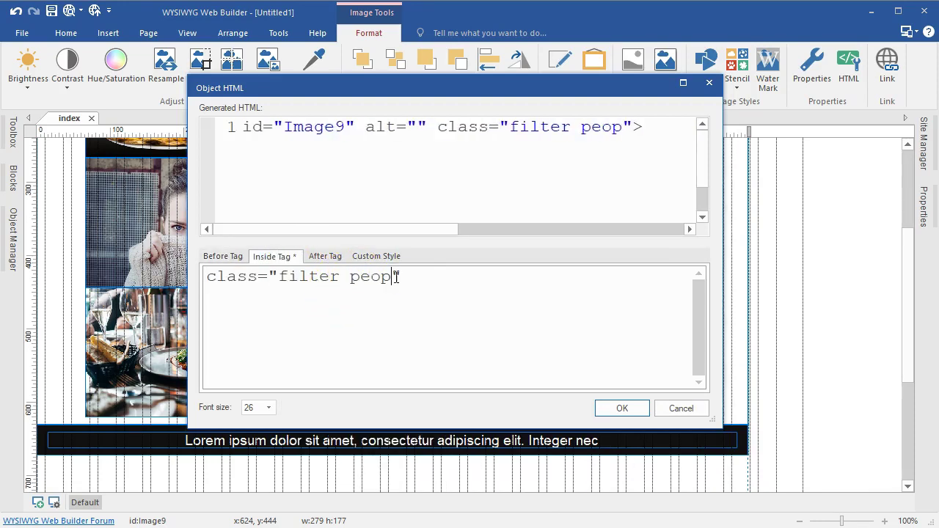
pyautogui.click(610, 406)
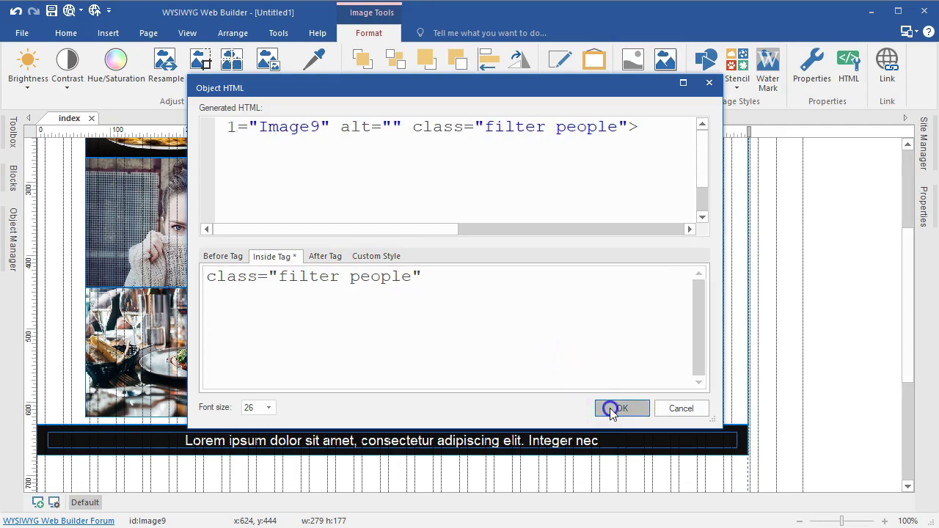
# Examine how the Image Gallery script handles the "all" value and the category filters, then close it.
pyautogui.scroll(2, 606, 403)
pyautogui.scroll(5, 357, 272)
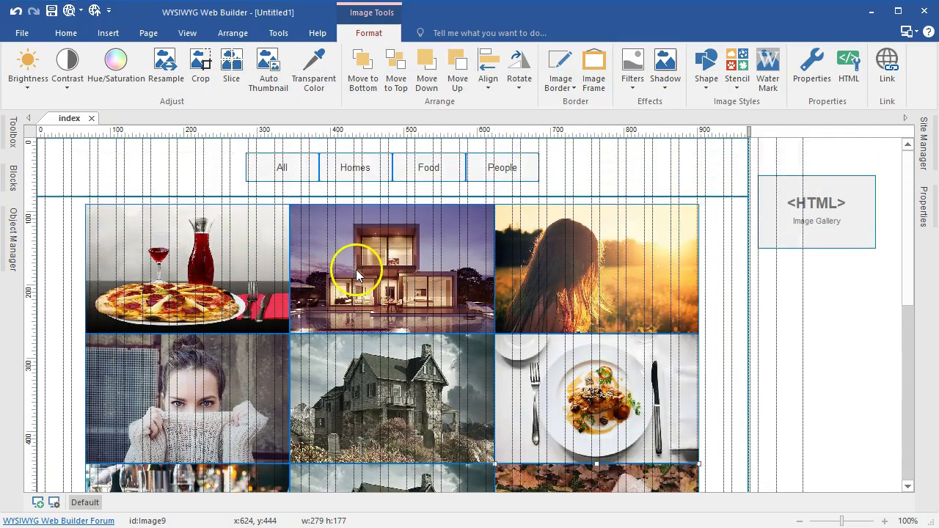
pyautogui.doubleClick(821, 218)
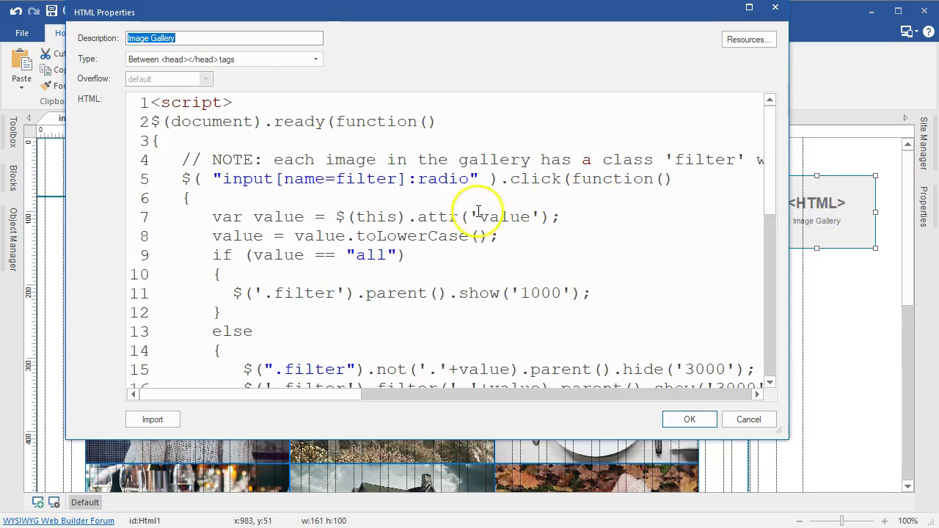
pyautogui.scroll(-1, 477, 209)
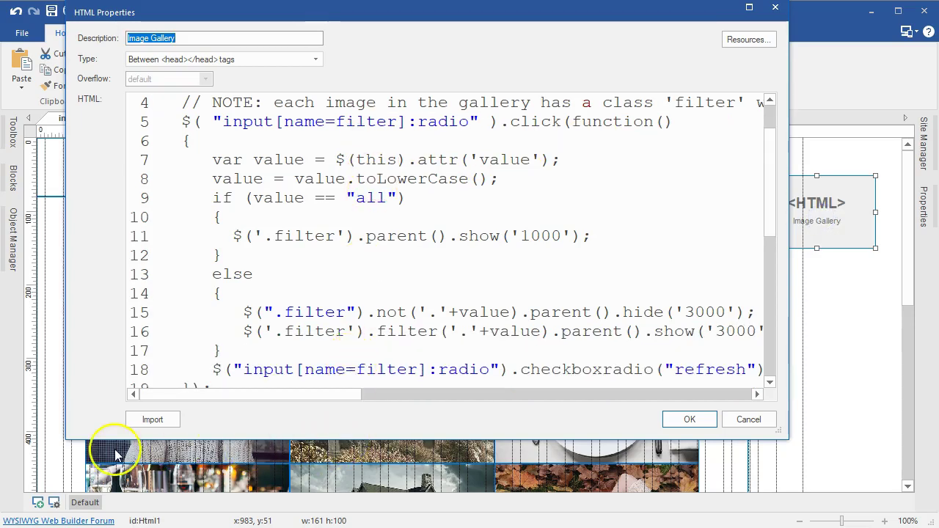
pyautogui.scroll(1, 400, 274)
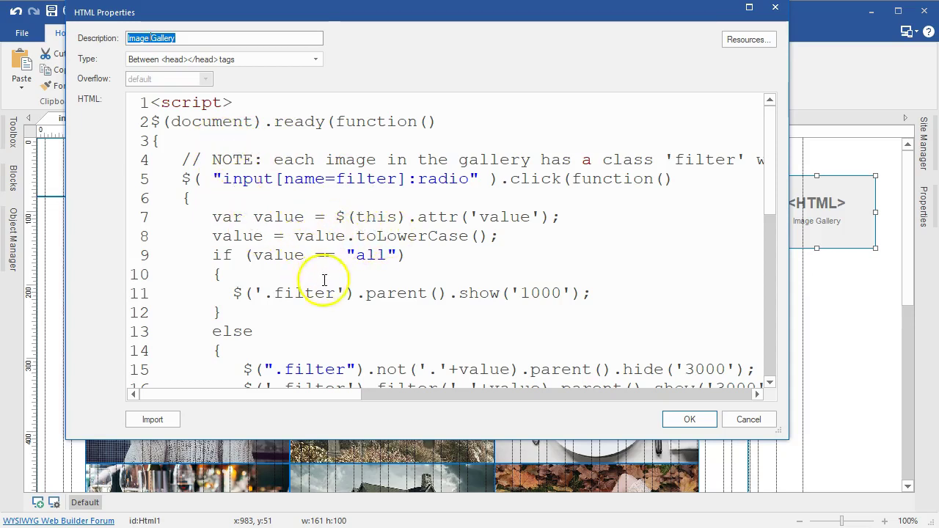
pyautogui.click(277, 293)
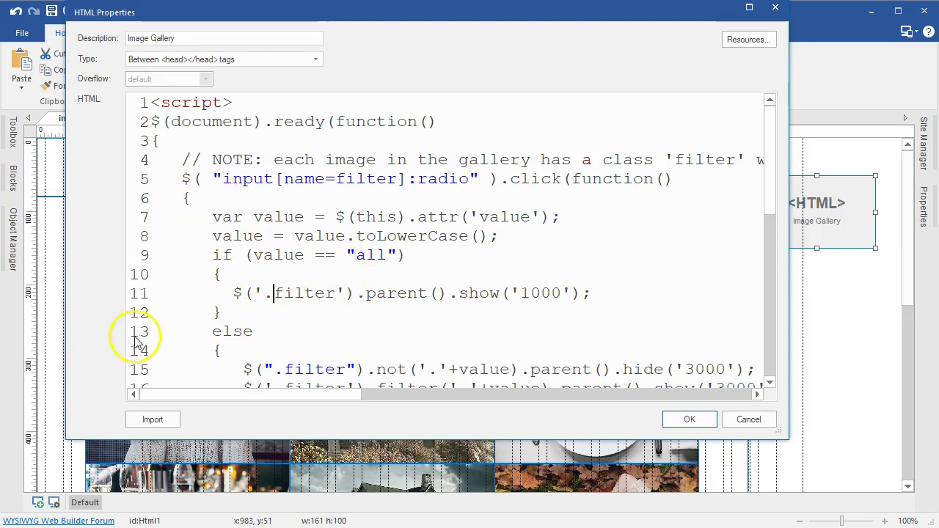
pyautogui.click(693, 420)
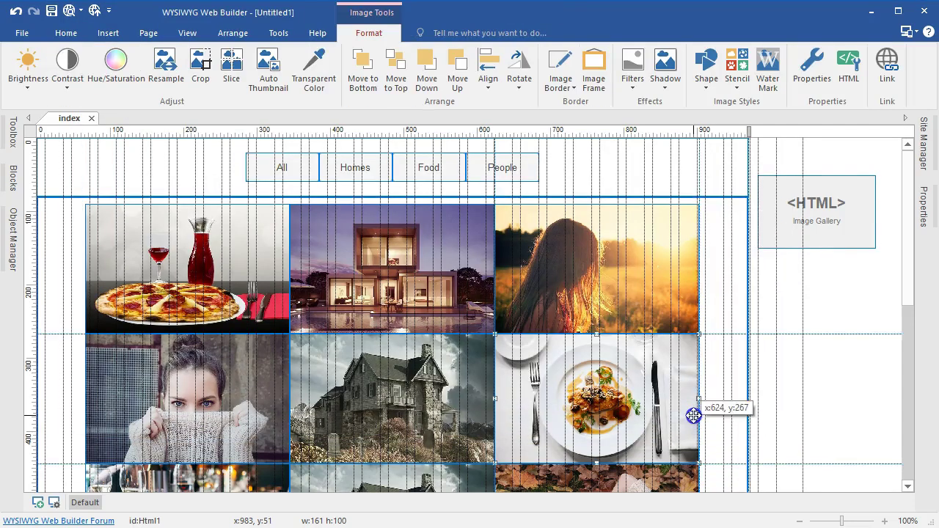
pyautogui.doubleClick(689, 409)
pyautogui.click(562, 428)
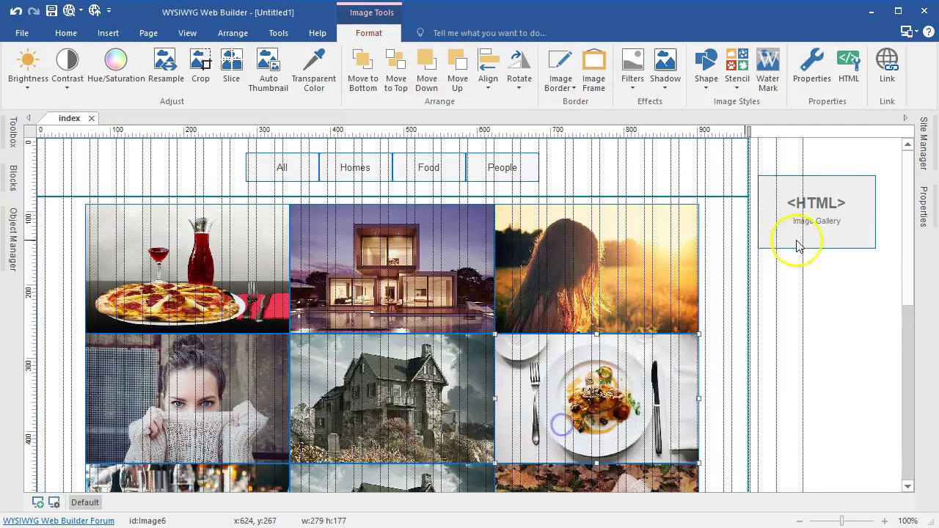
# Reopen the Image Gallery script in a wider window and read the full note on line 4 about filter classes.
pyautogui.doubleClick(797, 238)
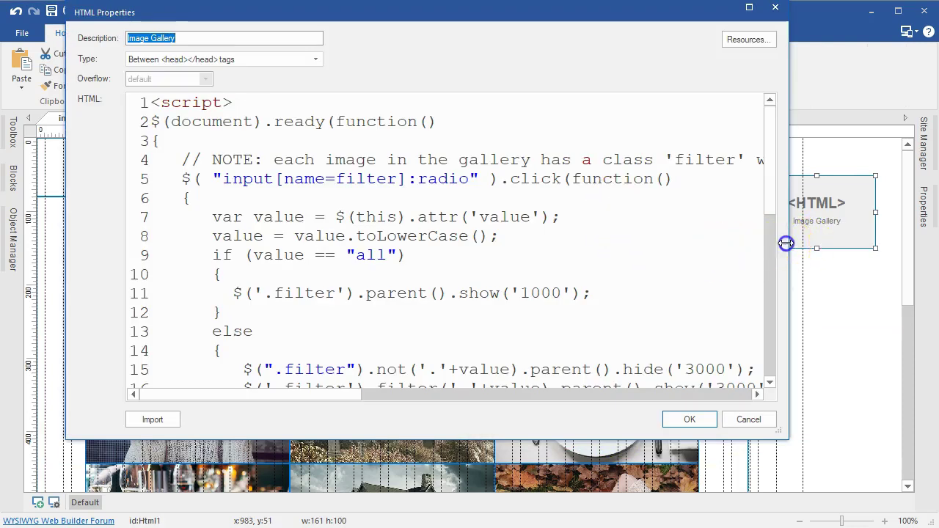
pyautogui.moveTo(786, 243); pyautogui.dragTo(897, 242)
pyautogui.click(180, 159)
pyautogui.moveTo(180, 160); pyautogui.dragTo(871, 159)
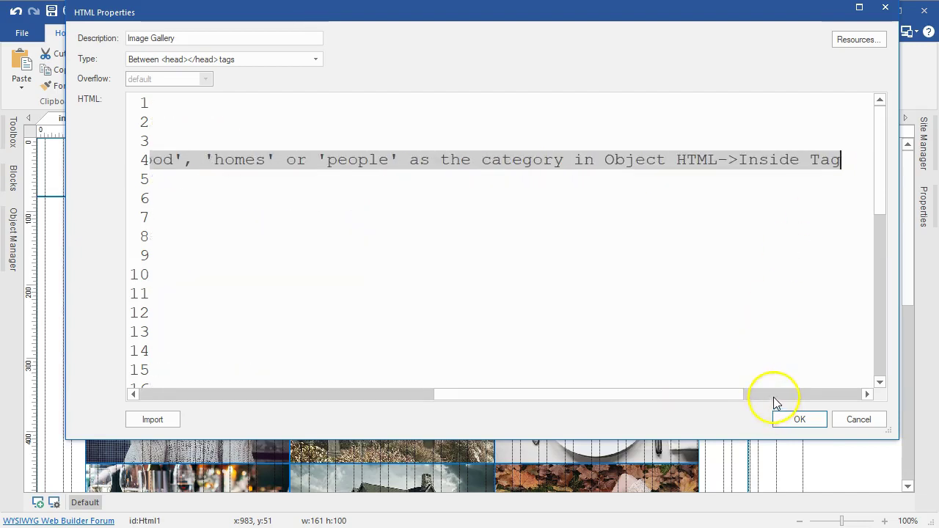
pyautogui.click(798, 421)
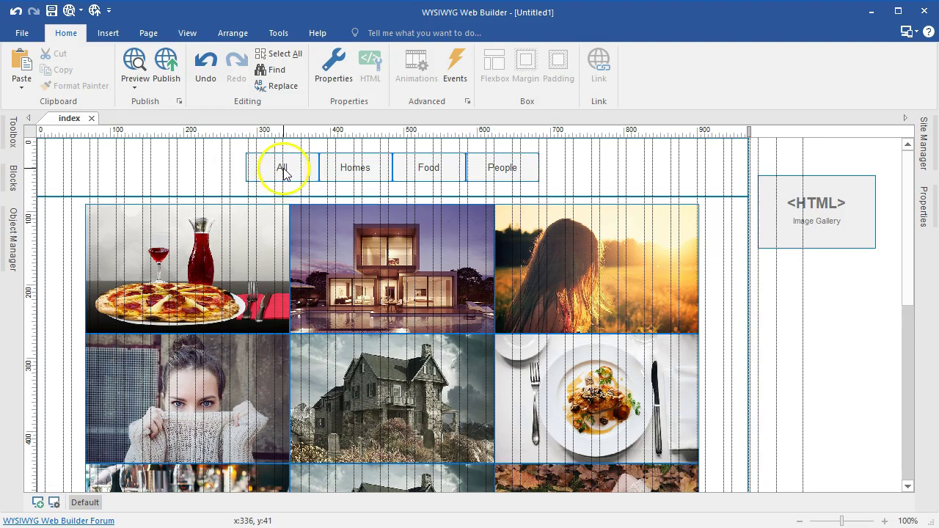
# Make the All button a radio button with its initial state set to checked.
pyautogui.doubleClick(283, 170)
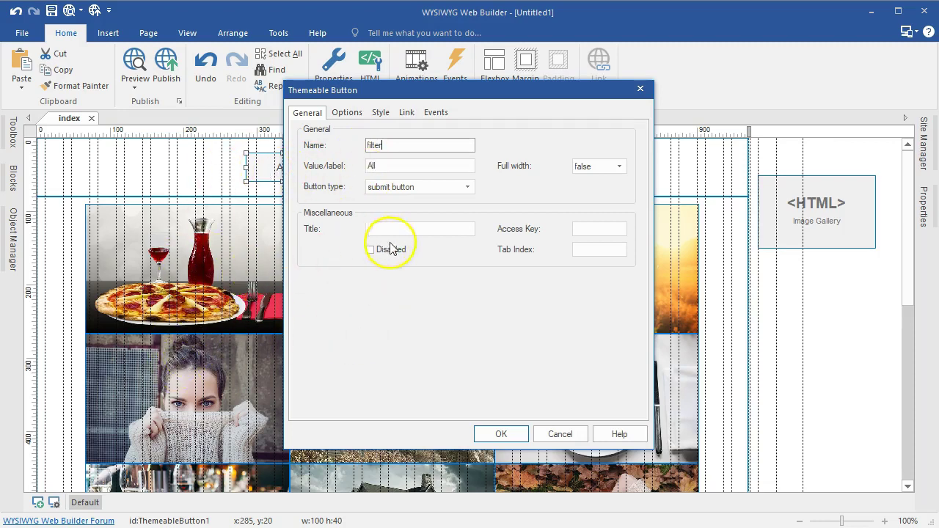
pyautogui.click(417, 188)
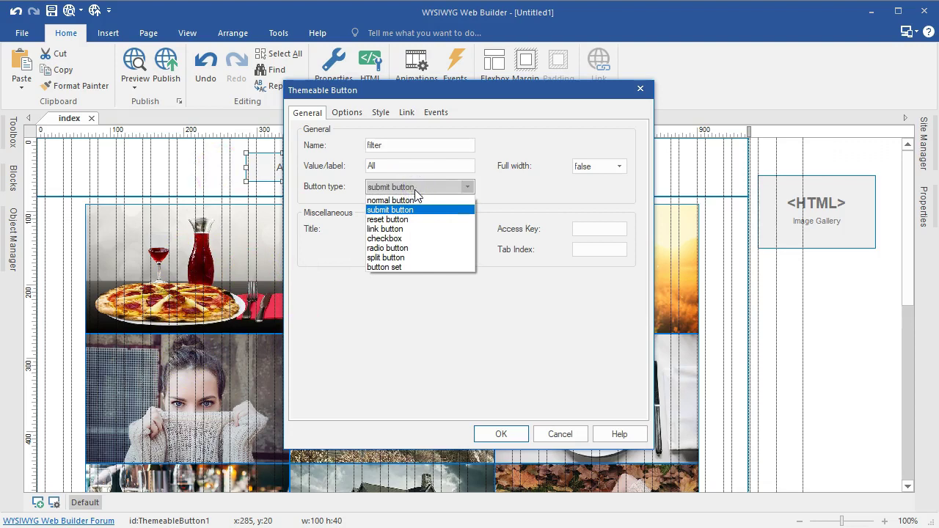
pyautogui.click(404, 251)
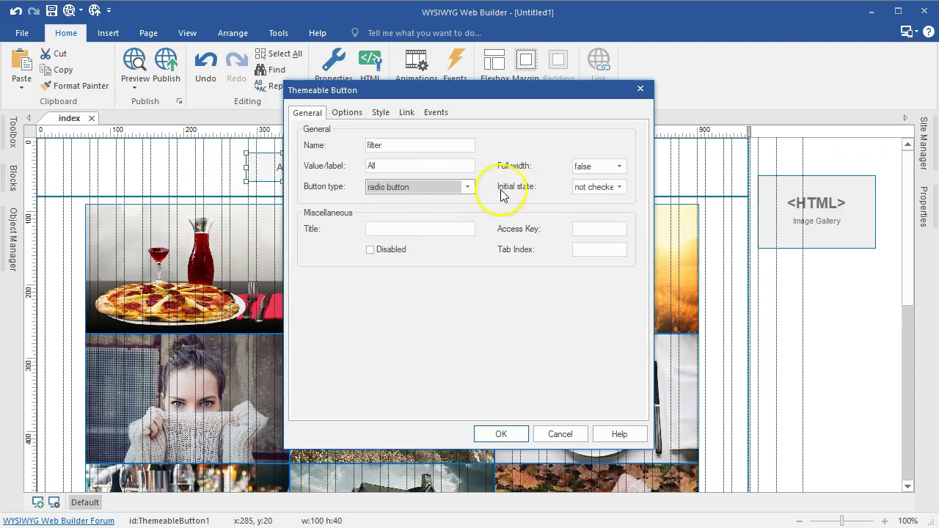
pyautogui.click(589, 192)
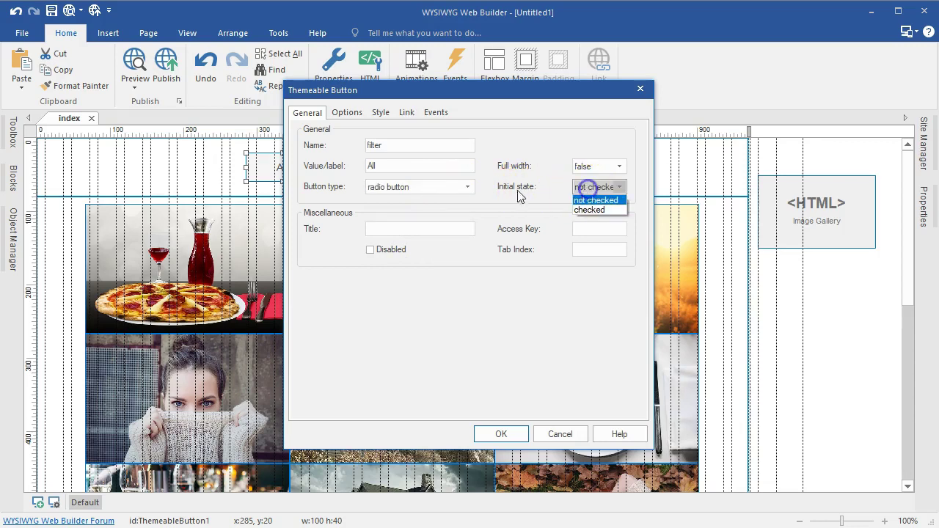
pyautogui.click(578, 210)
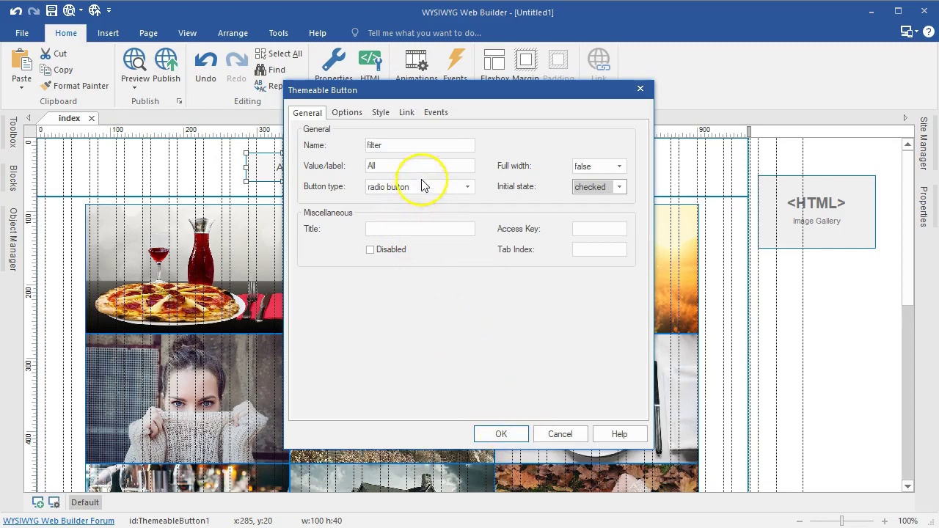
# In the All button's style, set Use jQuery UI Theme to false.
pyautogui.click(380, 112)
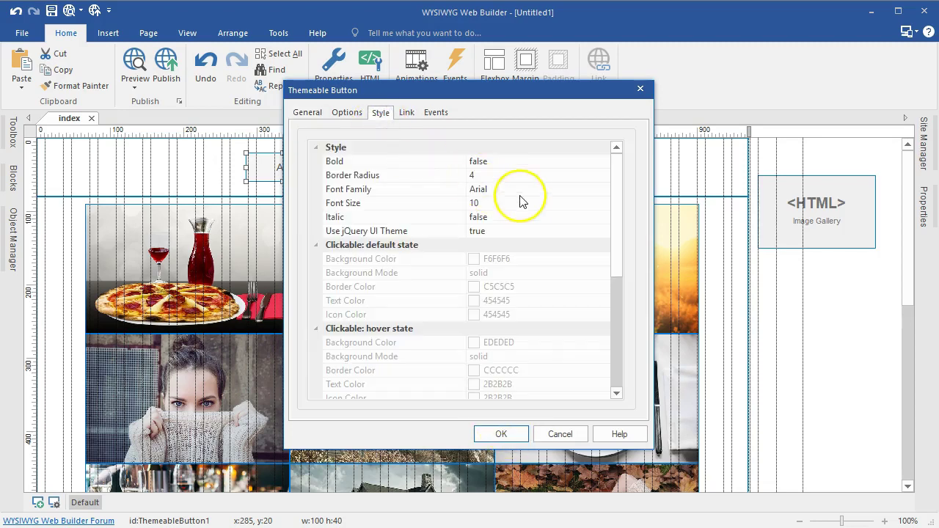
pyautogui.scroll(-1, 506, 228)
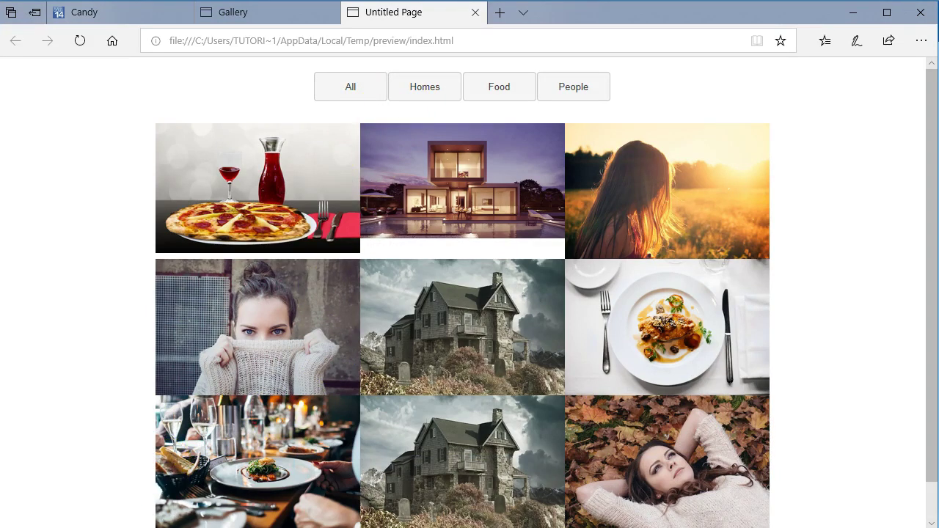
pyautogui.click(180, 506)
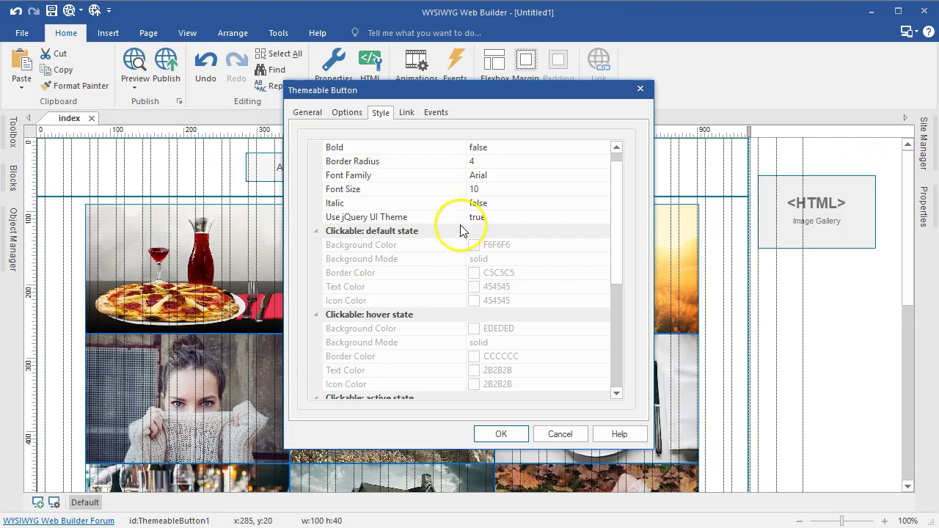
pyautogui.scroll(1, 454, 231)
pyautogui.scroll(-2, 443, 233)
pyautogui.scroll(2, 444, 231)
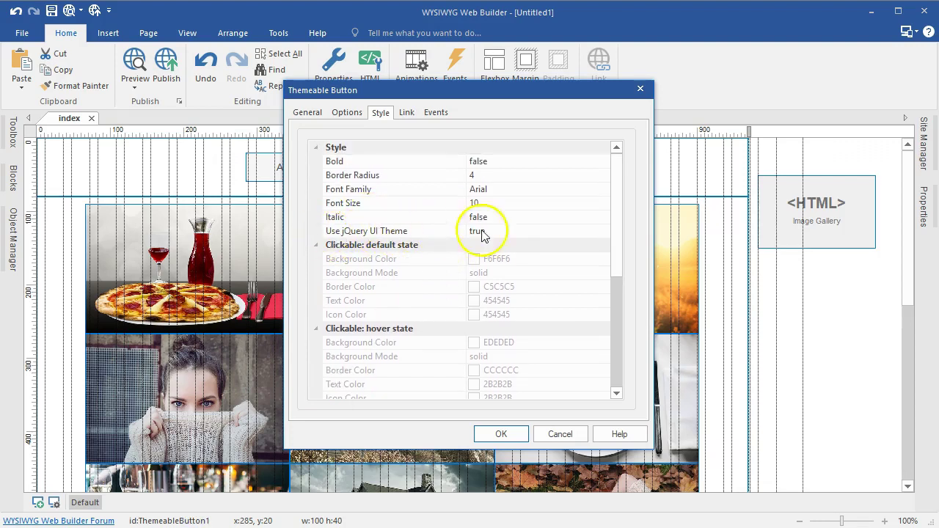
pyautogui.click(603, 229)
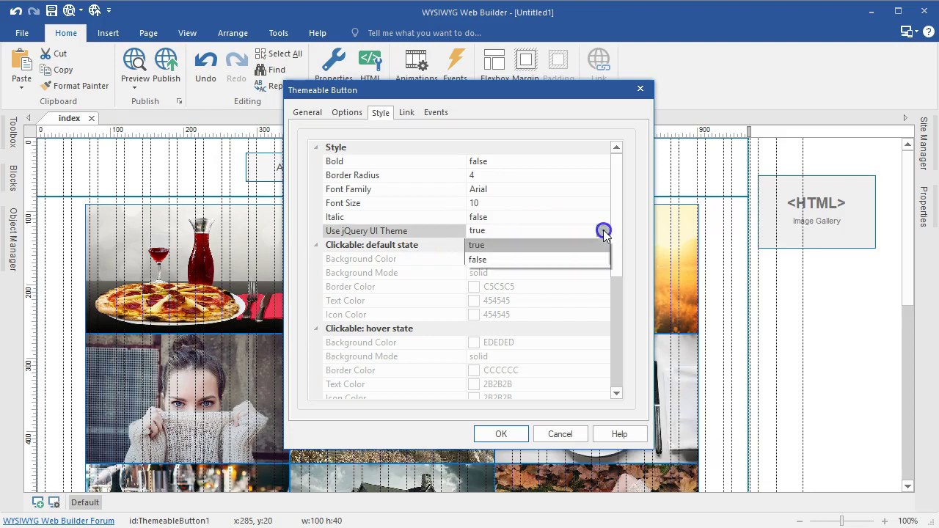
pyautogui.click(550, 262)
# Set the All button's hover-state border color to DC143C, text color to FFFFFF and icon color to F5F5F5.
pyautogui.scroll(-1, 496, 287)
pyautogui.scroll(-8, 432, 253)
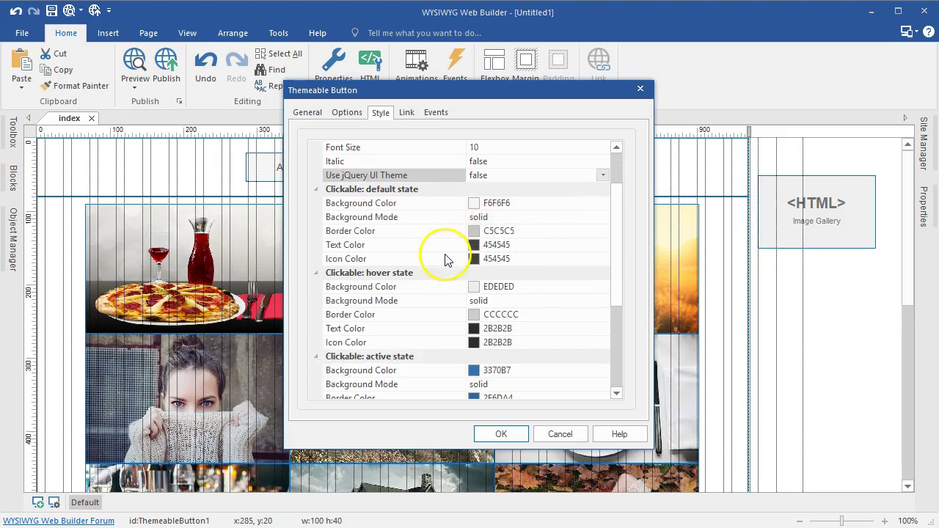
pyautogui.scroll(2, 396, 236)
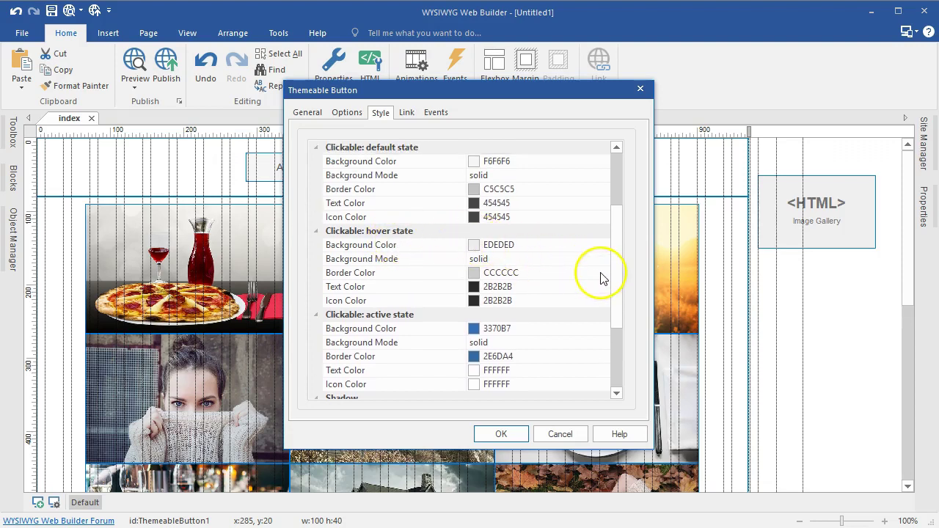
pyautogui.click(601, 273)
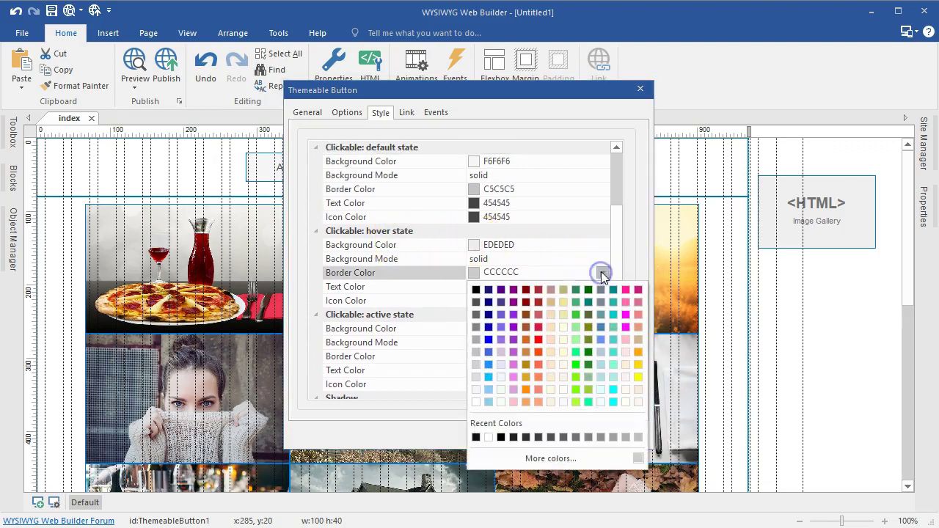
pyautogui.click(539, 332)
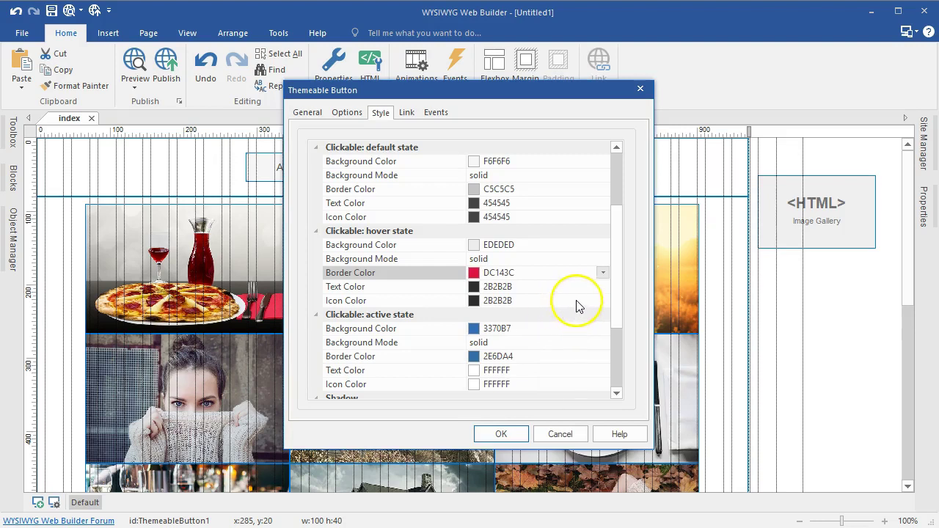
pyautogui.click(601, 287)
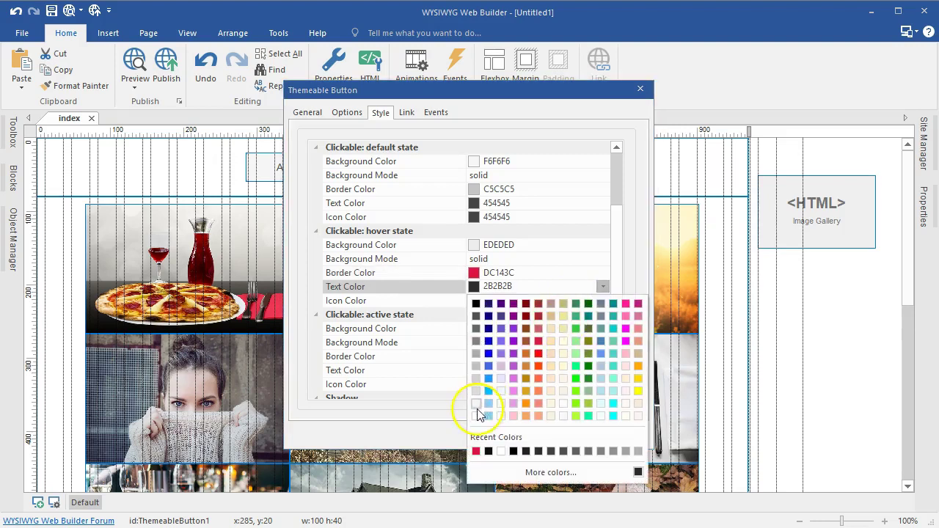
pyautogui.click(477, 416)
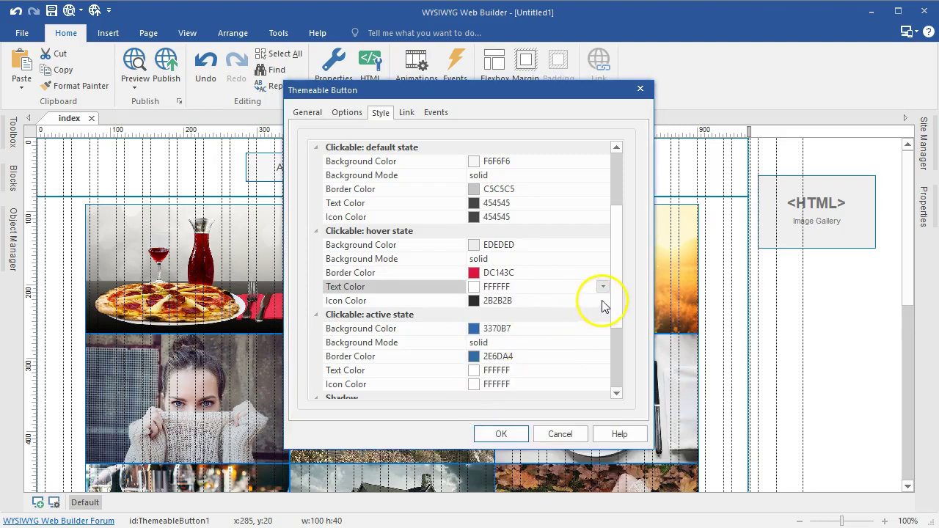
pyautogui.click(602, 300)
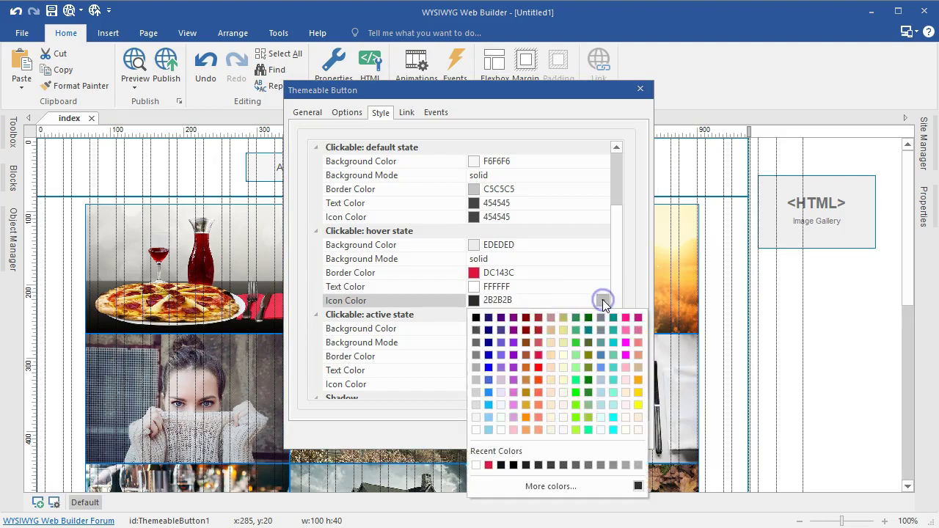
pyautogui.click(477, 429)
pyautogui.scroll(-1, 543, 335)
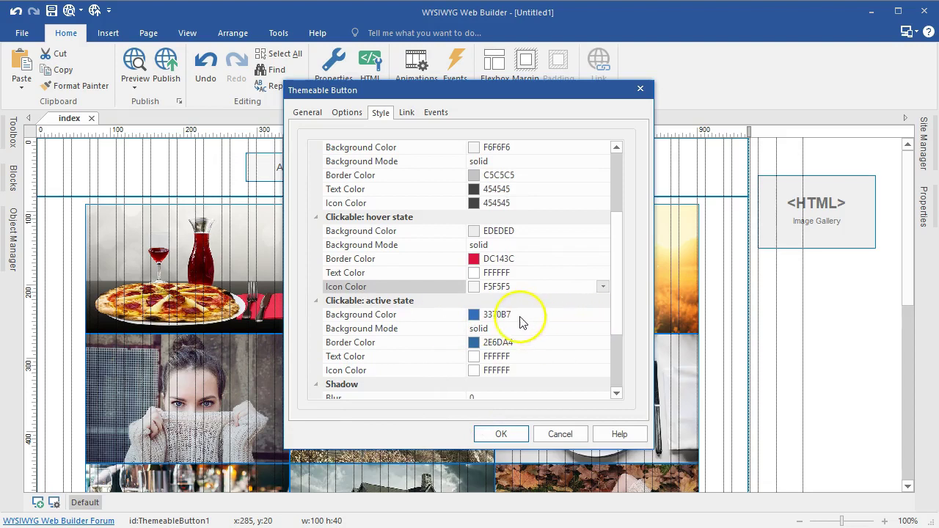
pyautogui.scroll(-7, 497, 351)
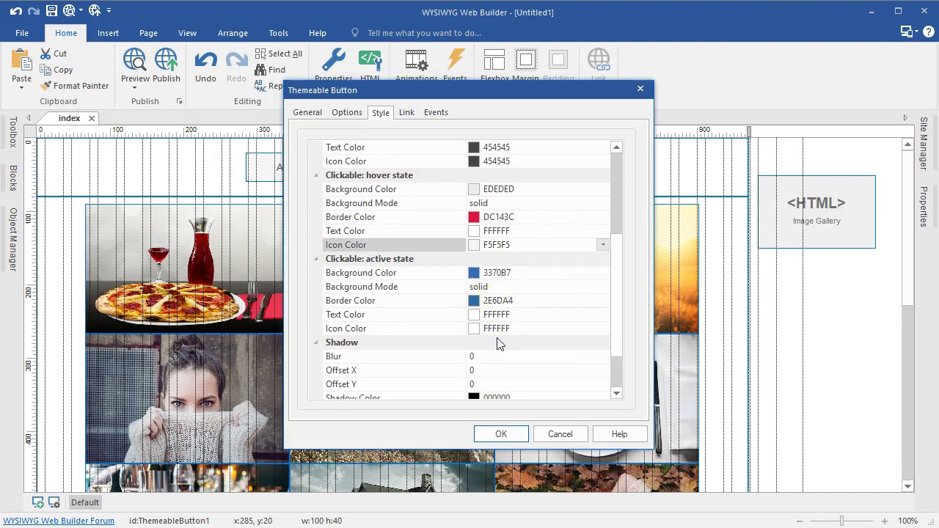
pyautogui.scroll(13, 496, 343)
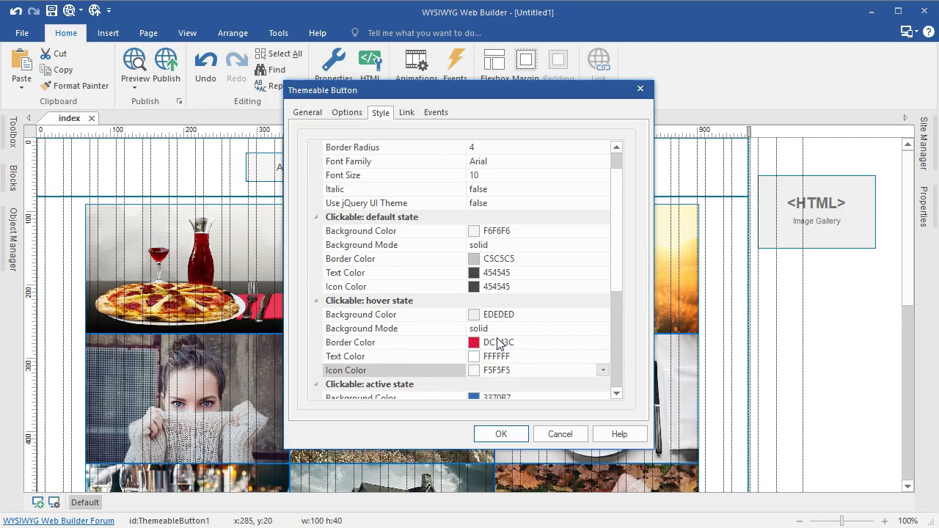
# Apply the All button's style changes, and name the Homes button filter with its type set to radio button.
pyautogui.click(500, 434)
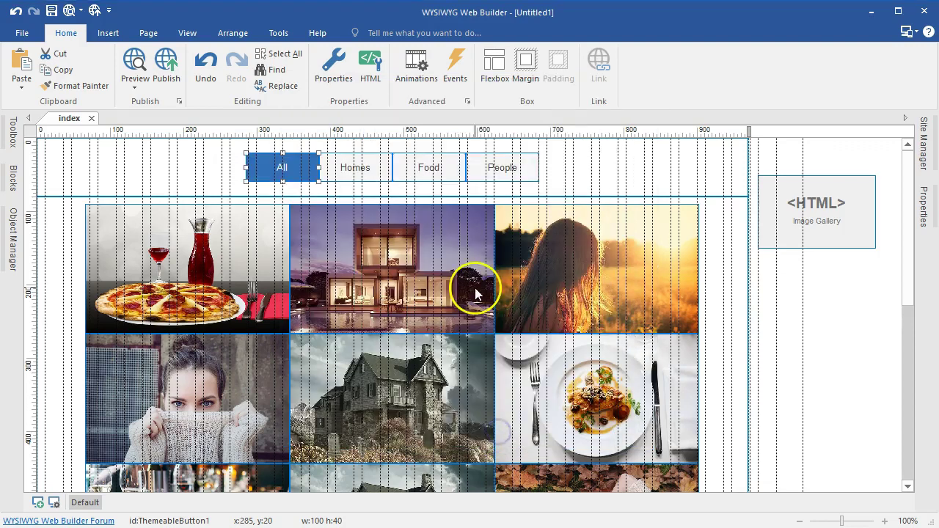
pyautogui.doubleClick(376, 169)
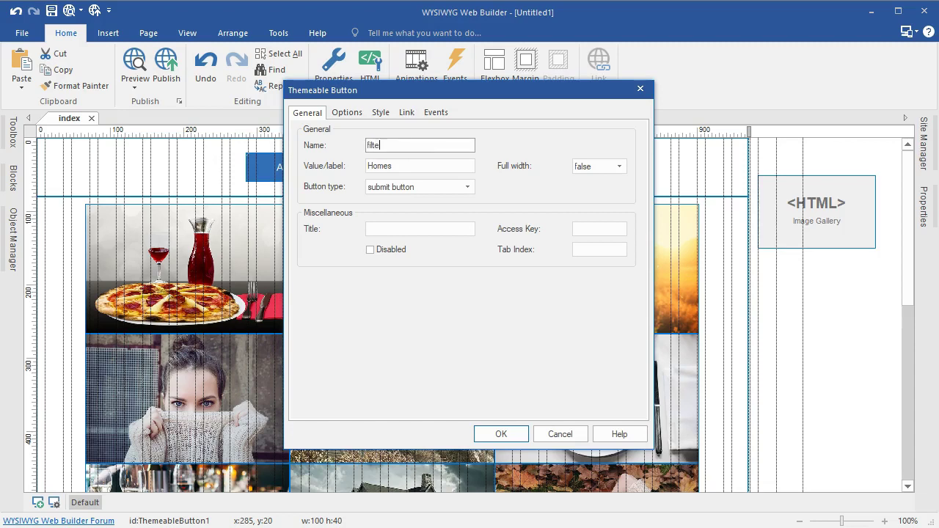
pyautogui.click(449, 187)
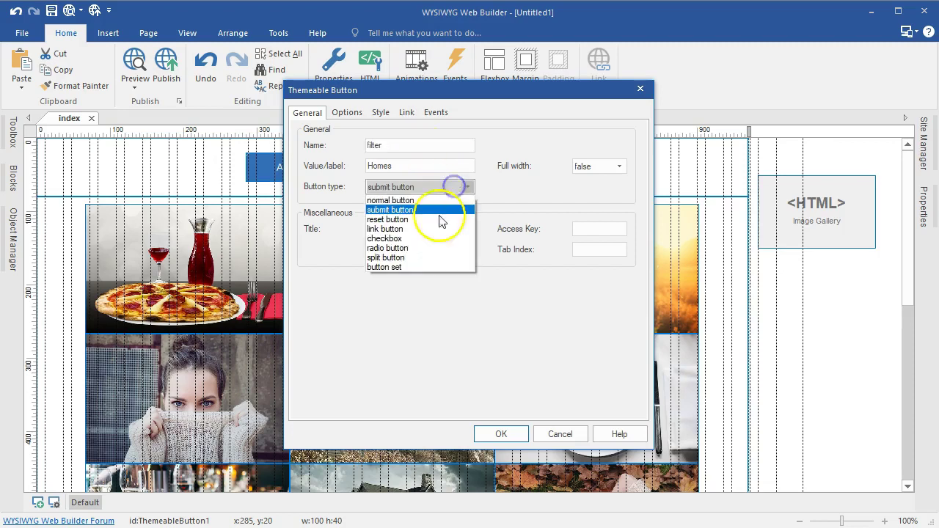
pyautogui.click(410, 247)
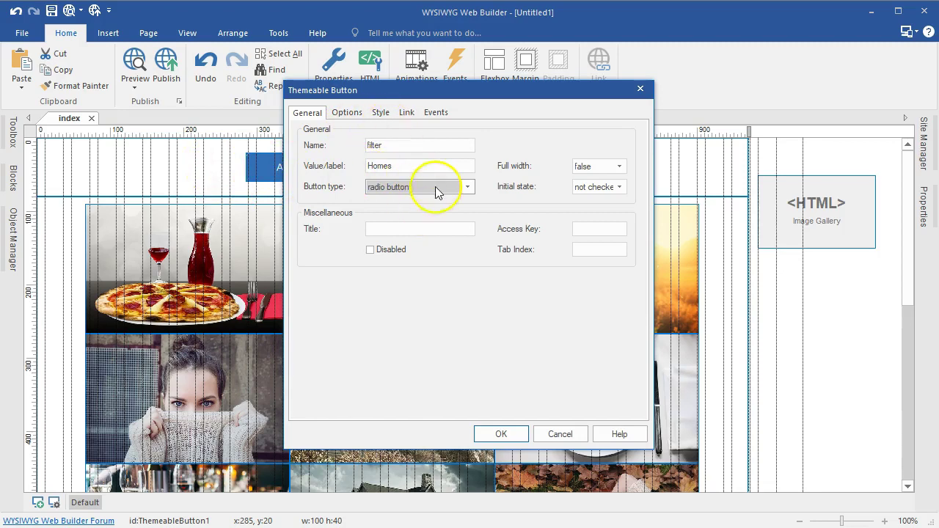
# Set Use jQuery UI Theme to false in the Homes button's style.
pyautogui.click(377, 112)
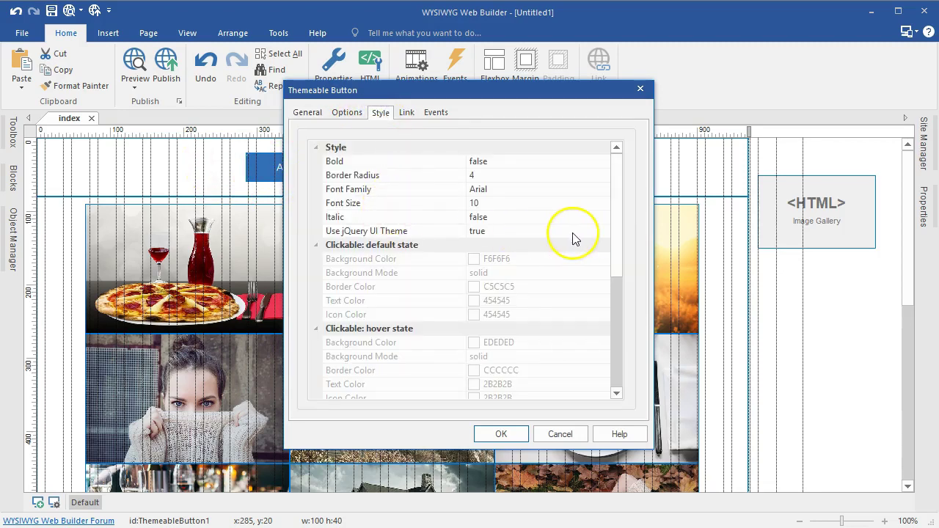
pyautogui.click(602, 230)
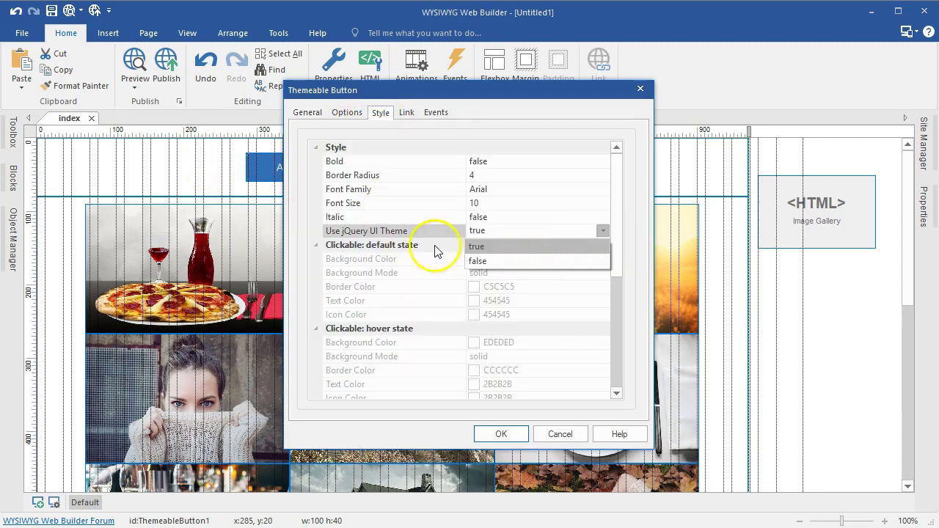
pyautogui.click(510, 260)
# Set both the text color and the icon color of the Homes button's hover state to FFFFFF.
pyautogui.scroll(-2, 542, 286)
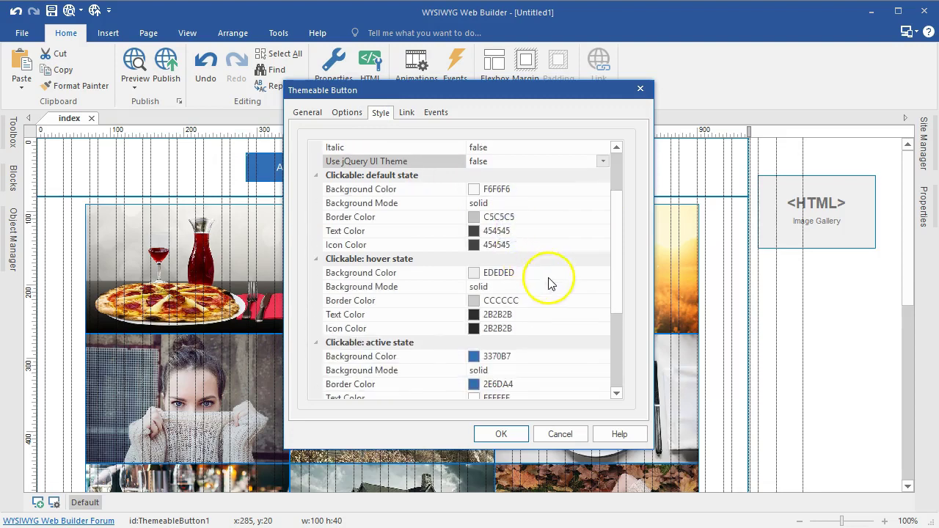
pyautogui.click(601, 301)
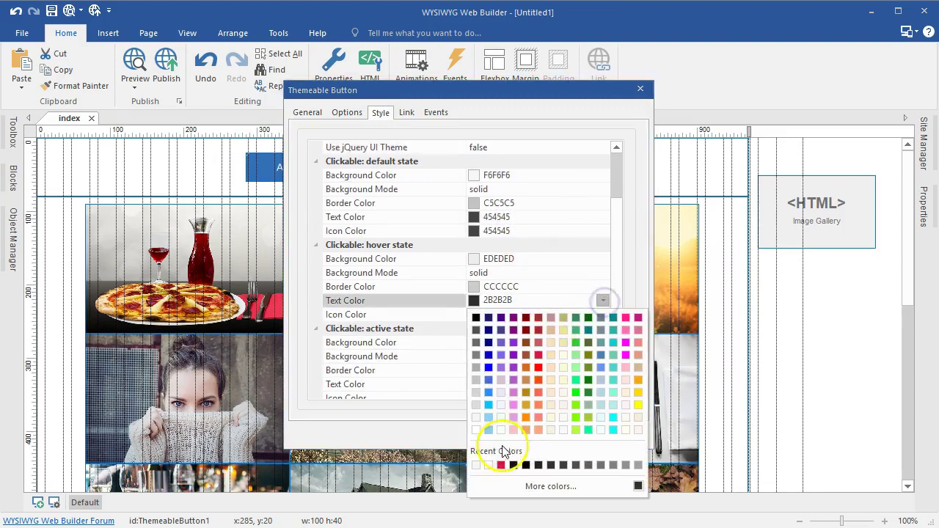
pyautogui.click(506, 464)
pyautogui.click(596, 316)
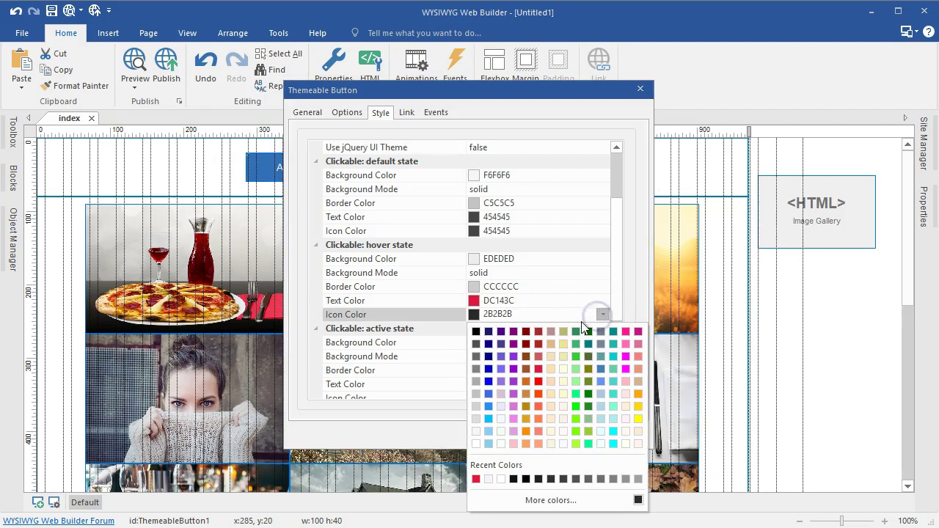
pyautogui.click(598, 312)
pyautogui.click(601, 300)
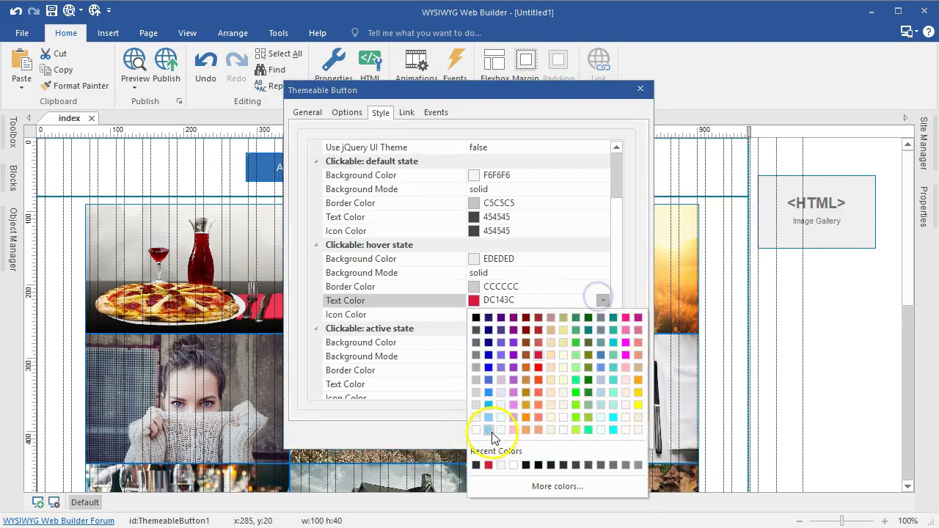
pyautogui.click(475, 431)
pyautogui.click(602, 314)
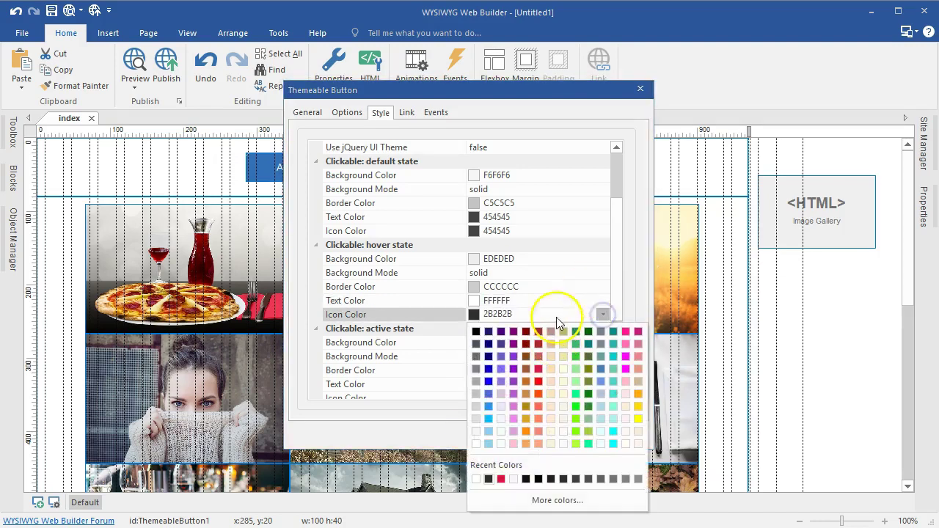
pyautogui.click(475, 430)
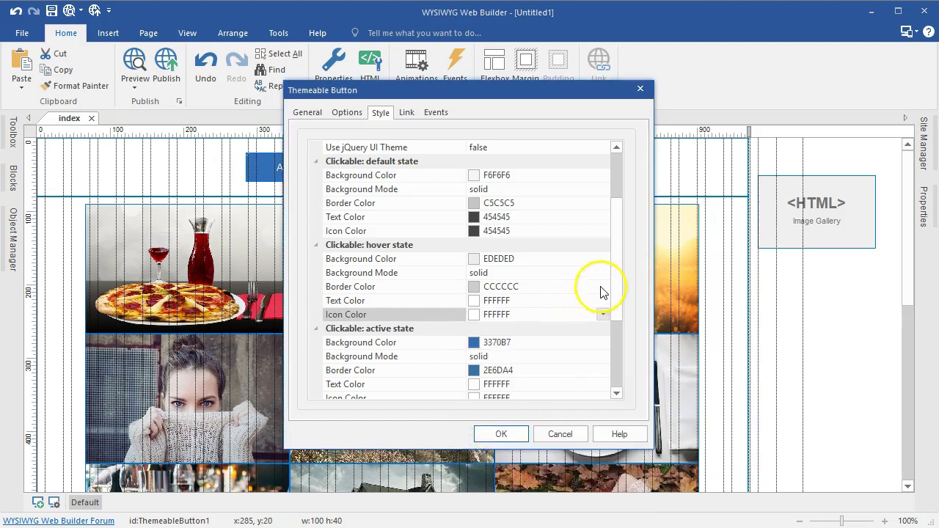
# Set the Homes button's hover-state border color to 2B2B2B and apply the button's settings.
pyautogui.click(602, 286)
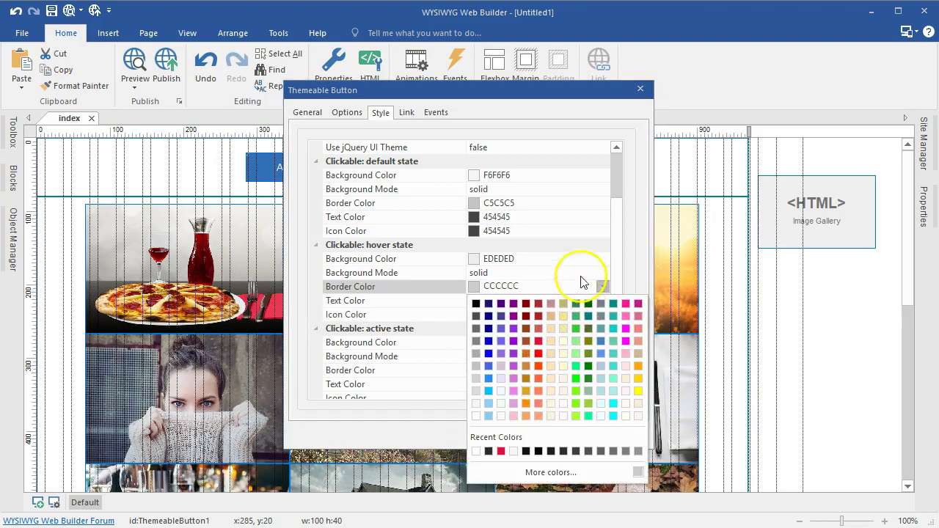
pyautogui.click(595, 270)
pyautogui.click(601, 286)
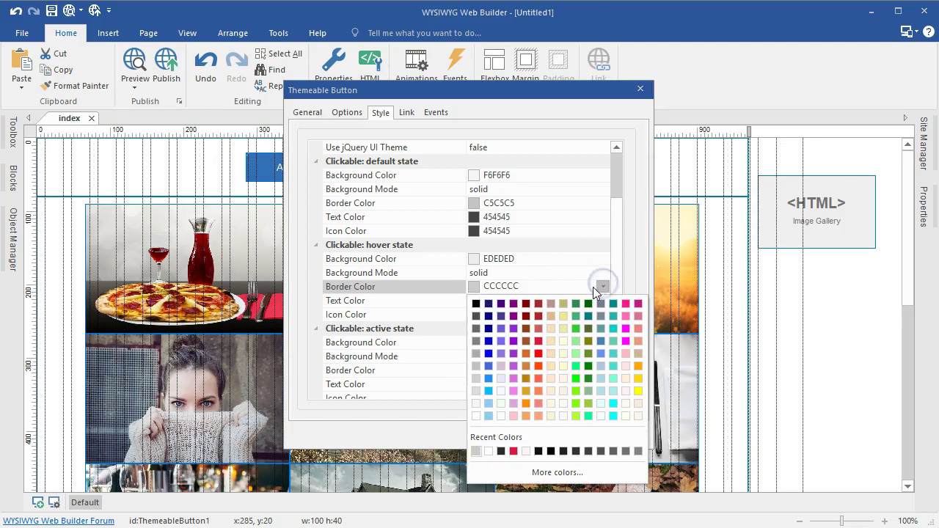
pyautogui.click(507, 452)
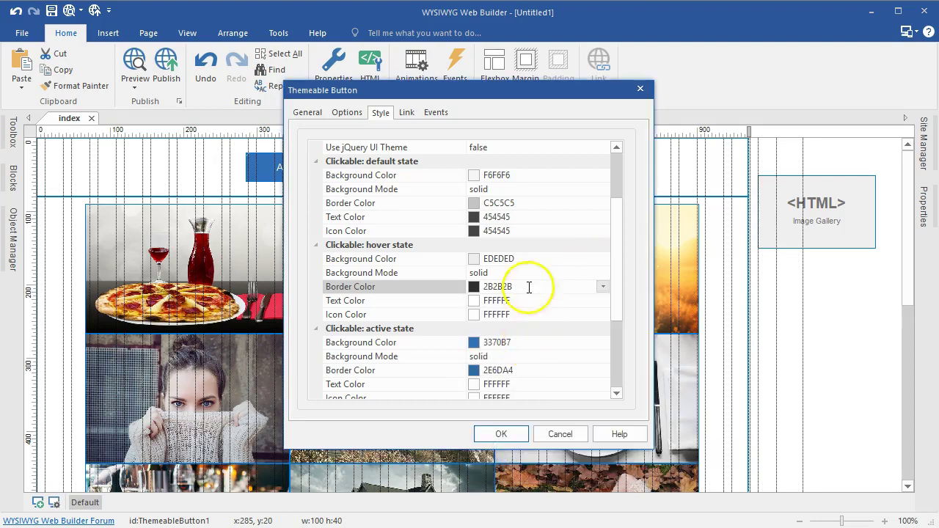
pyautogui.click(501, 433)
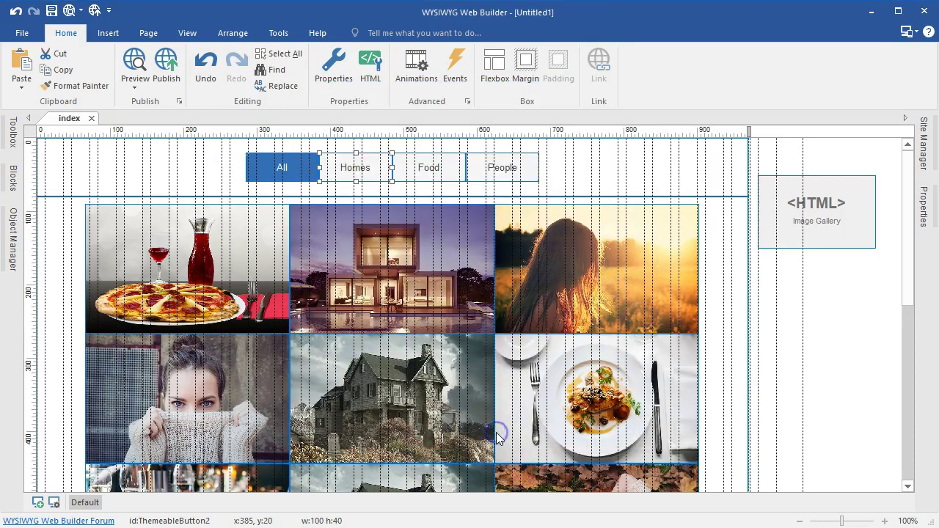
# Name the Food button filter and set its button type to radio button.
pyautogui.doubleClick(440, 176)
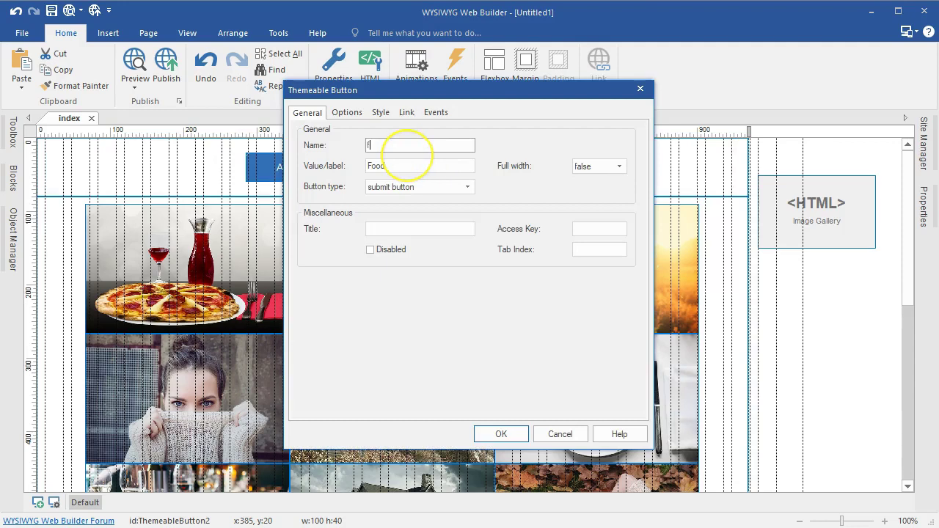
pyautogui.click(467, 188)
pyautogui.click(410, 249)
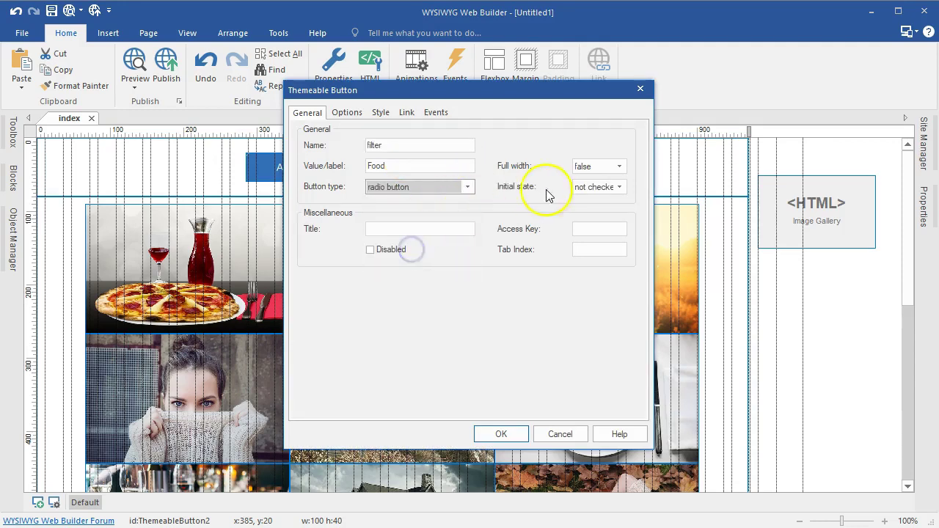
# Set Use jQuery UI Theme to false in the Food button's style and apply the button's settings.
pyautogui.click(374, 114)
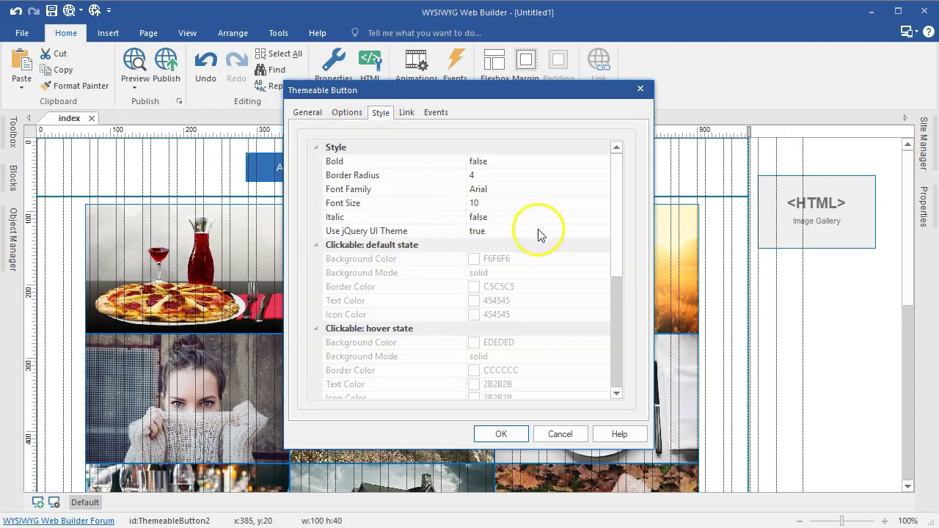
pyautogui.click(600, 231)
pyautogui.click(556, 258)
pyautogui.scroll(-2, 473, 285)
pyautogui.scroll(-2, 473, 285)
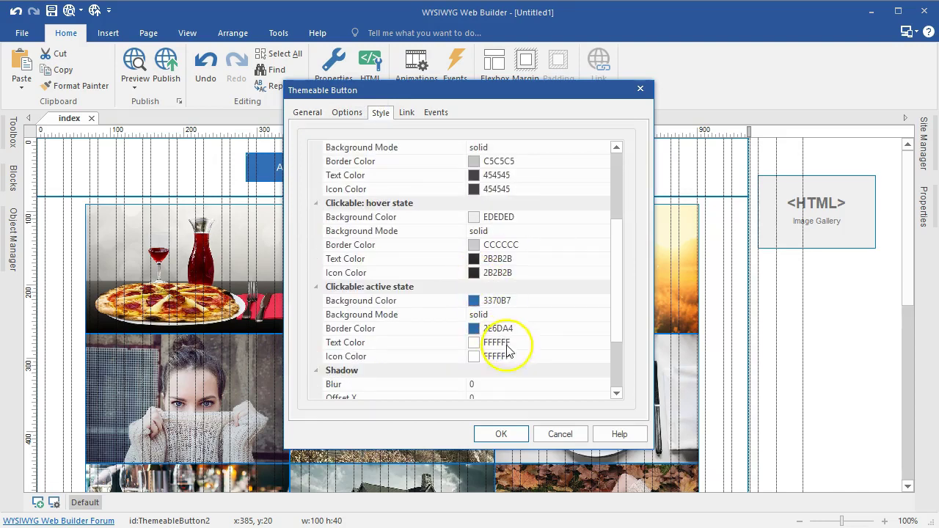
pyautogui.click(501, 434)
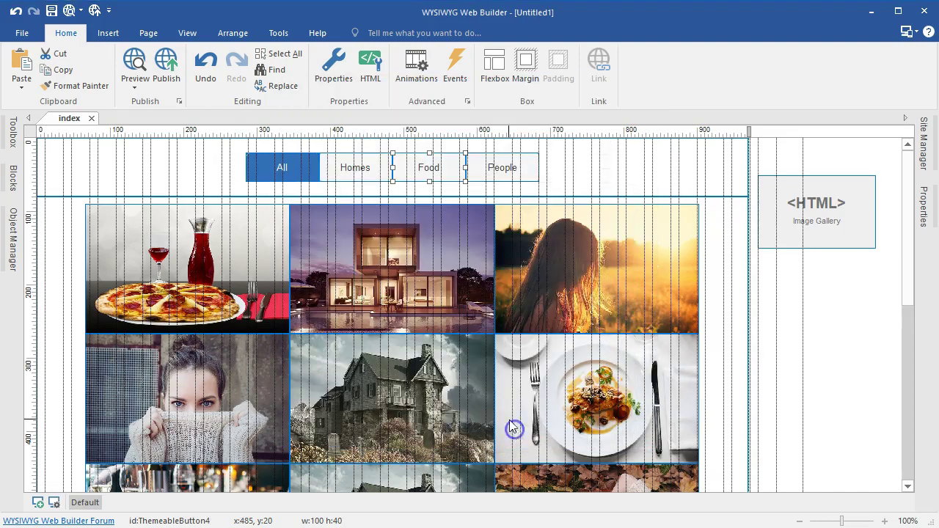
# Set Use jQuery UI Theme to false in the People button's style and apply it.
pyautogui.doubleClick(515, 176)
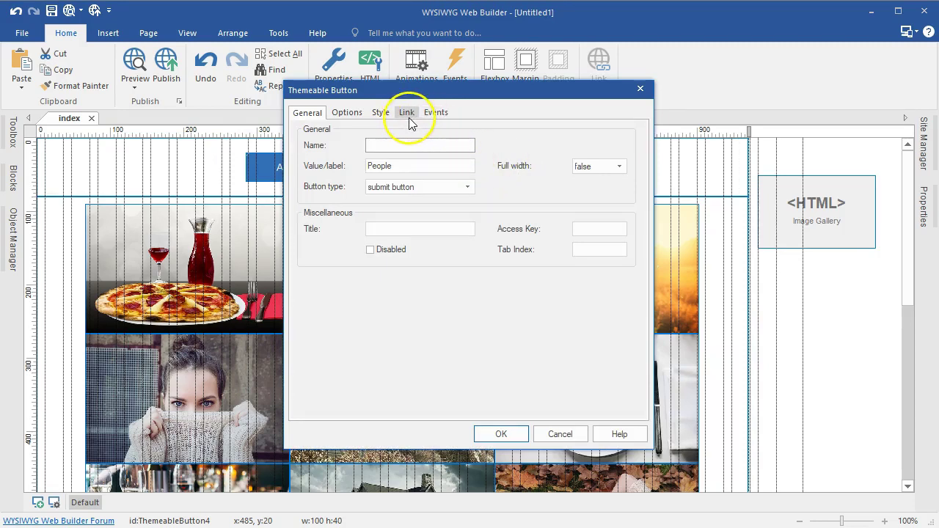
pyautogui.click(382, 115)
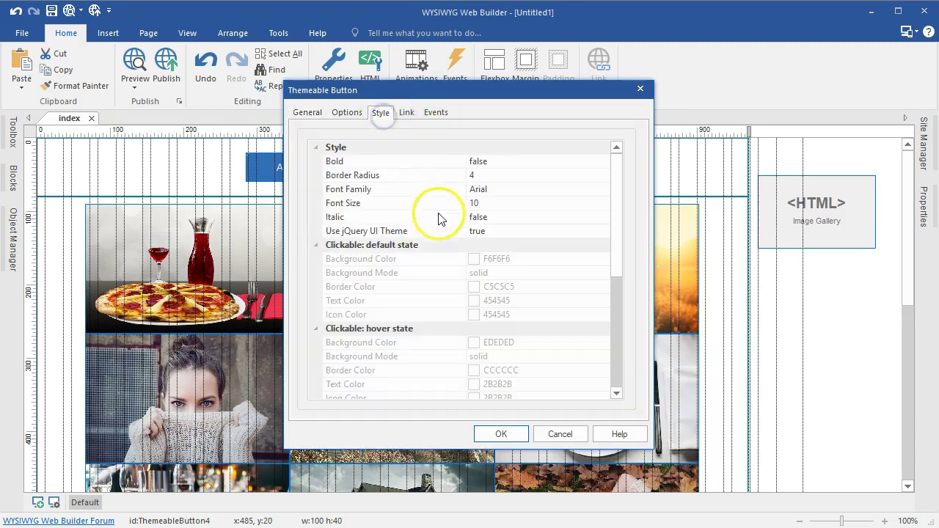
pyautogui.click(602, 231)
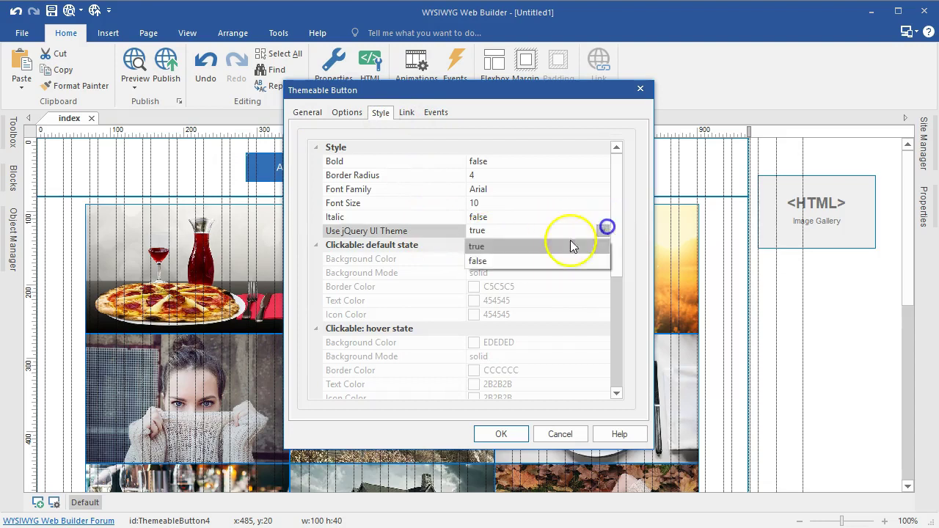
pyautogui.click(521, 261)
pyautogui.click(513, 434)
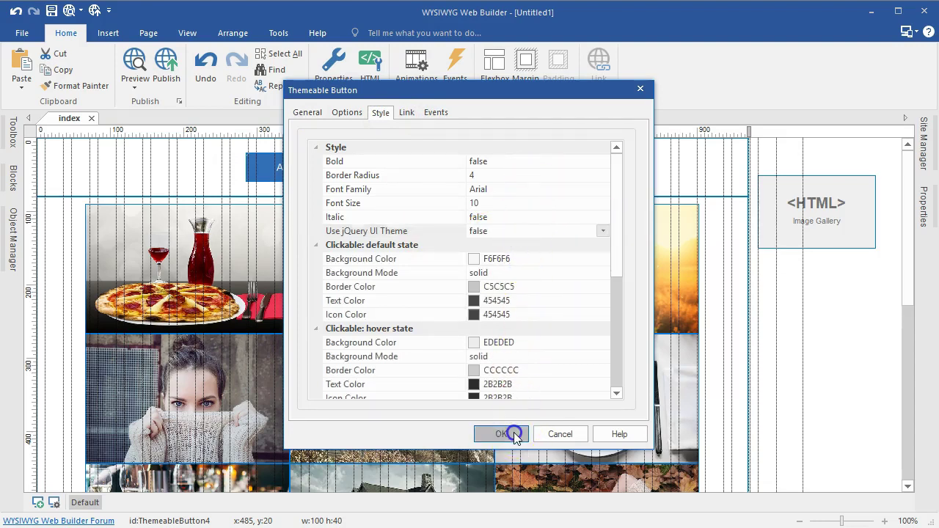
# Move the Image Gallery HTML object to about x 972, y 16 and add $JQUERY$ to its resources.
pyautogui.moveTo(803, 213); pyautogui.dragTo(792, 190)
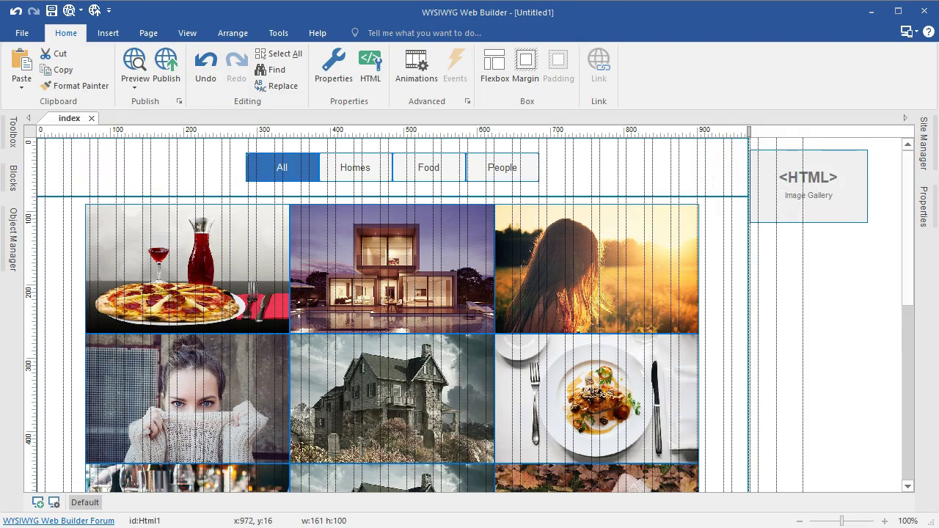
pyautogui.doubleClick(822, 195)
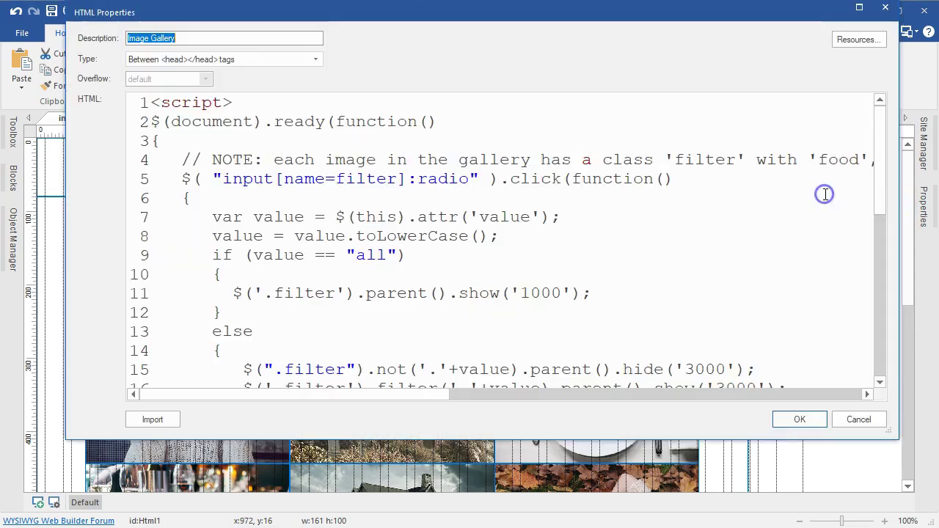
pyautogui.click(854, 41)
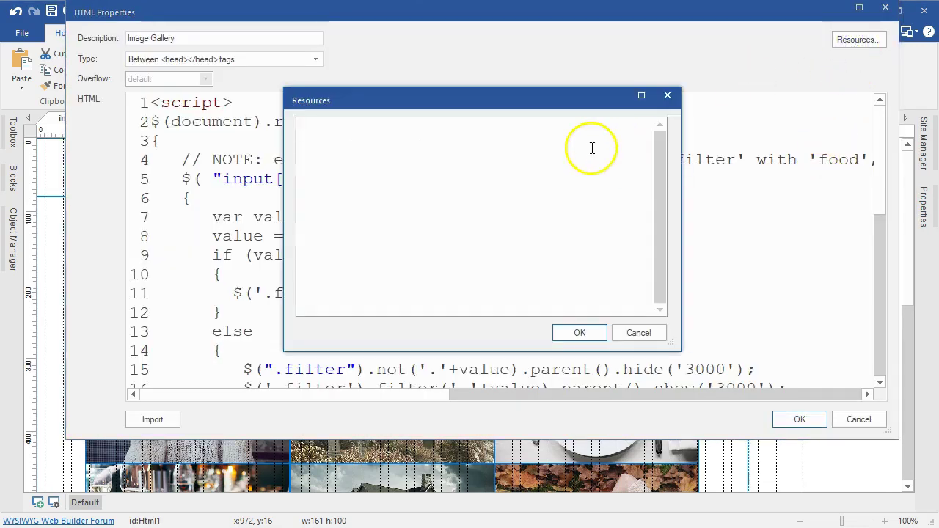
pyautogui.rightClick(542, 132)
pyautogui.click(575, 196)
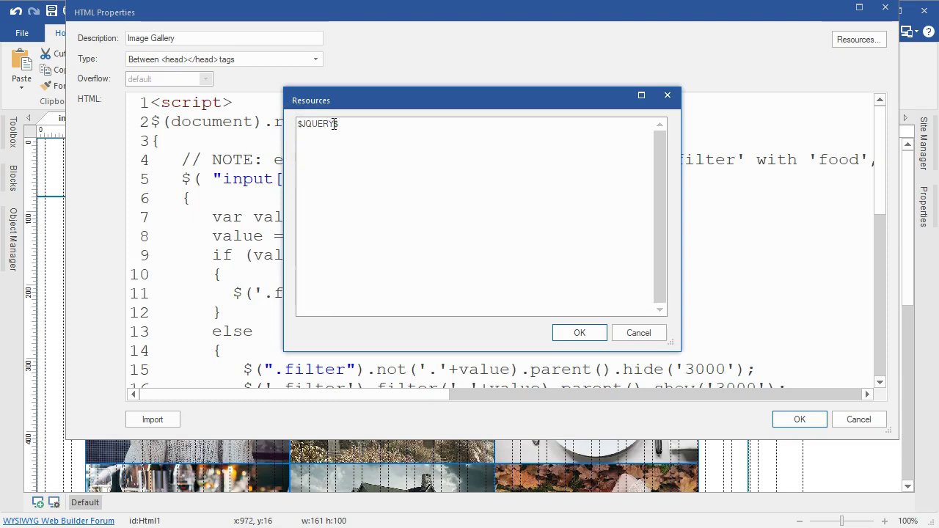
pyautogui.click(571, 328)
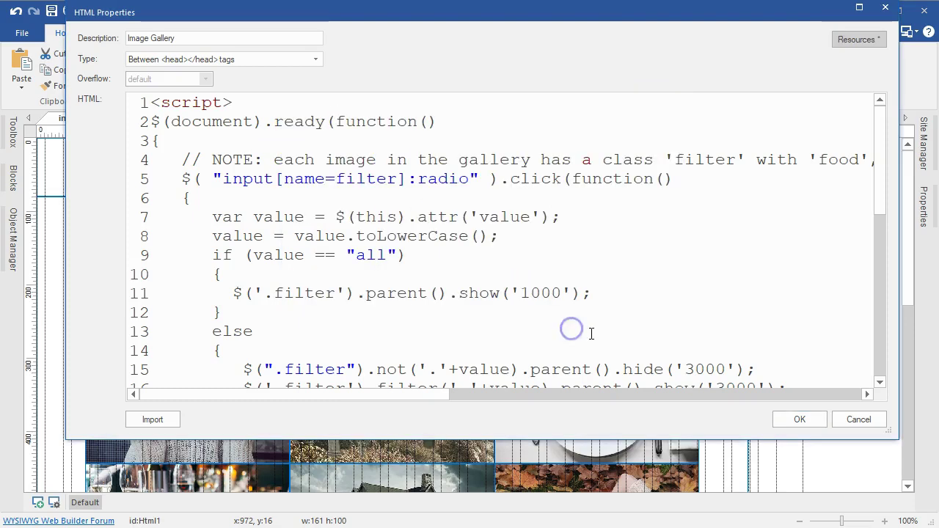
pyautogui.click(799, 419)
# Preview the gallery page in the browser and filter the images by Homes.
pyautogui.scroll(-3, 712, 367)
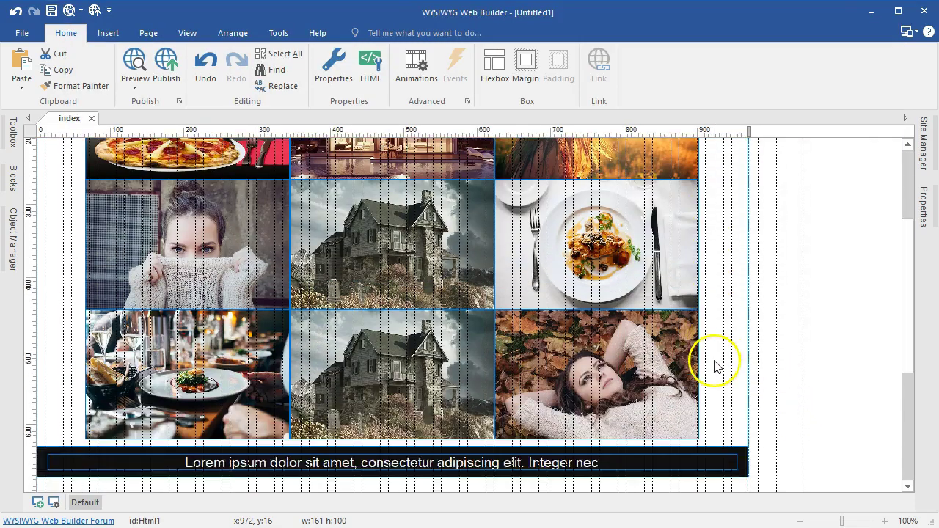
pyautogui.scroll(-2, 716, 367)
pyautogui.scroll(4, 716, 367)
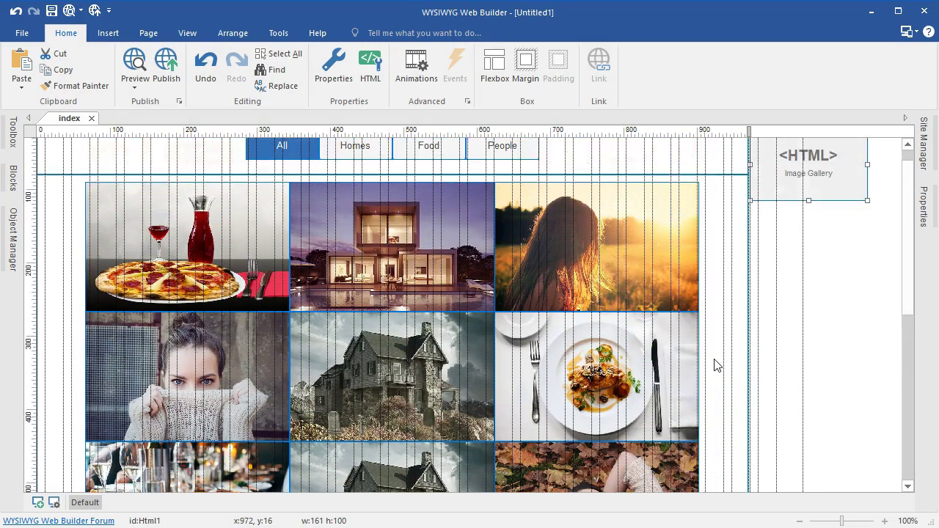
pyautogui.scroll(1, 716, 364)
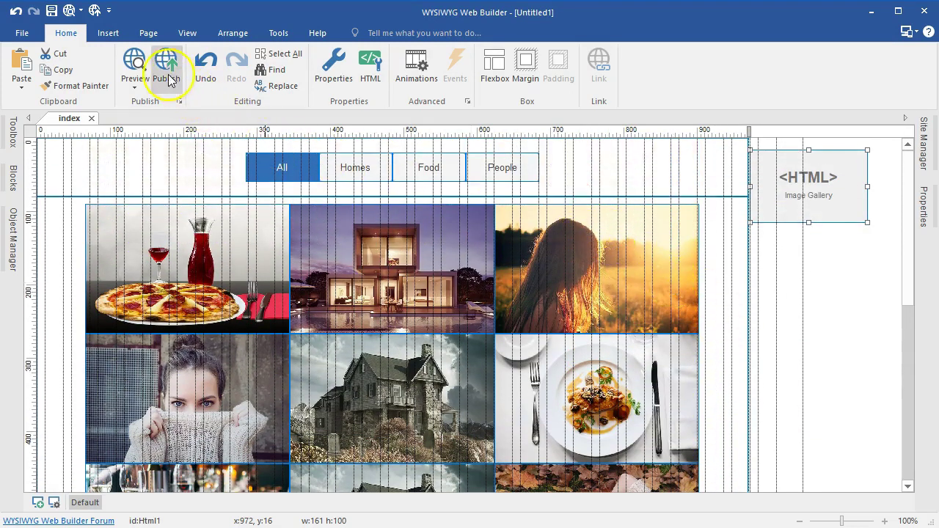
pyautogui.click(135, 67)
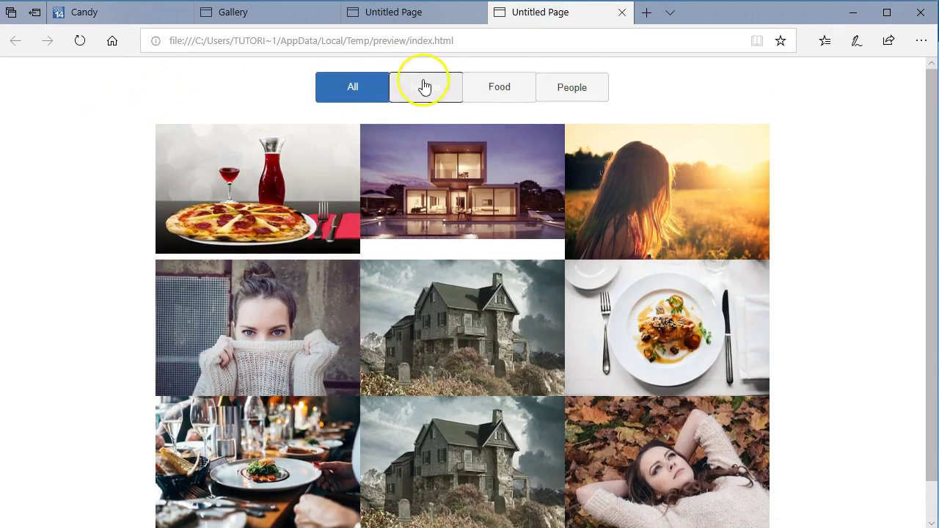
pyautogui.click(424, 87)
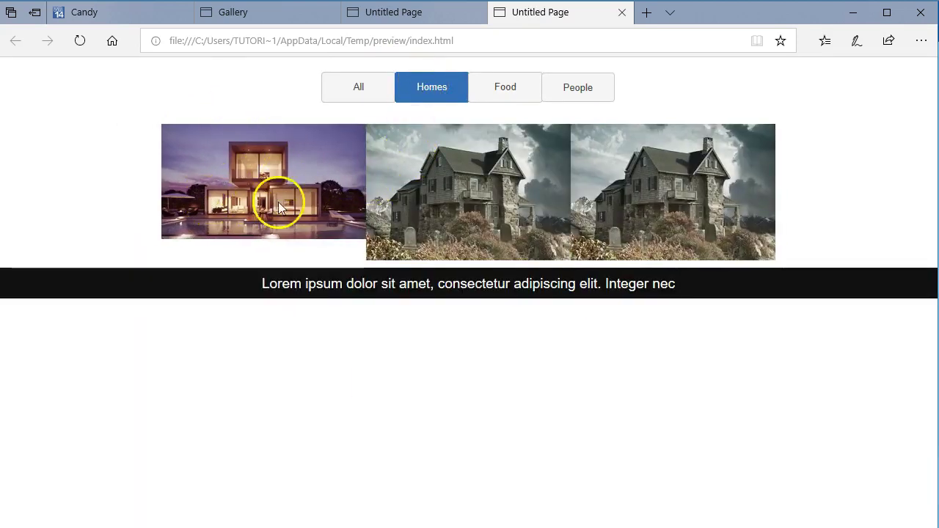
# Filter the previewed gallery by Food and try the People filter.
pyautogui.click(506, 91)
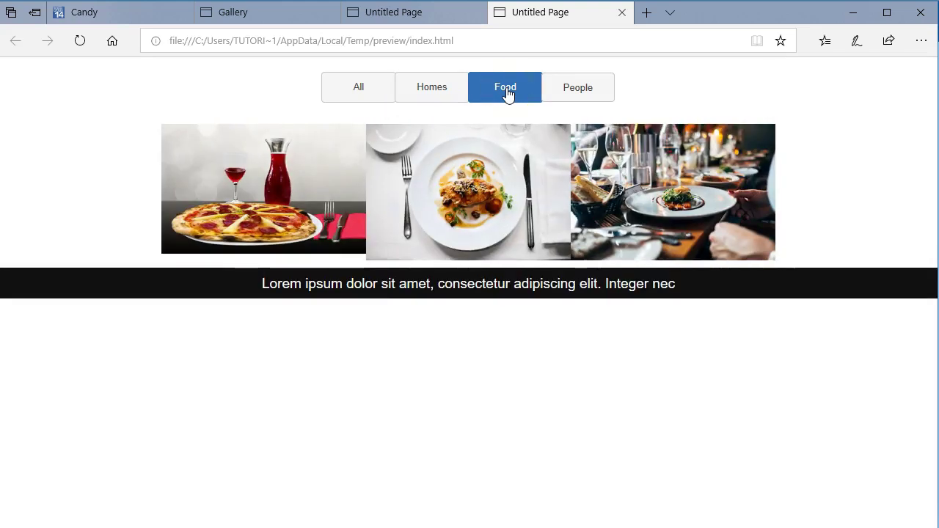
pyautogui.click(587, 96)
pyautogui.click(587, 96)
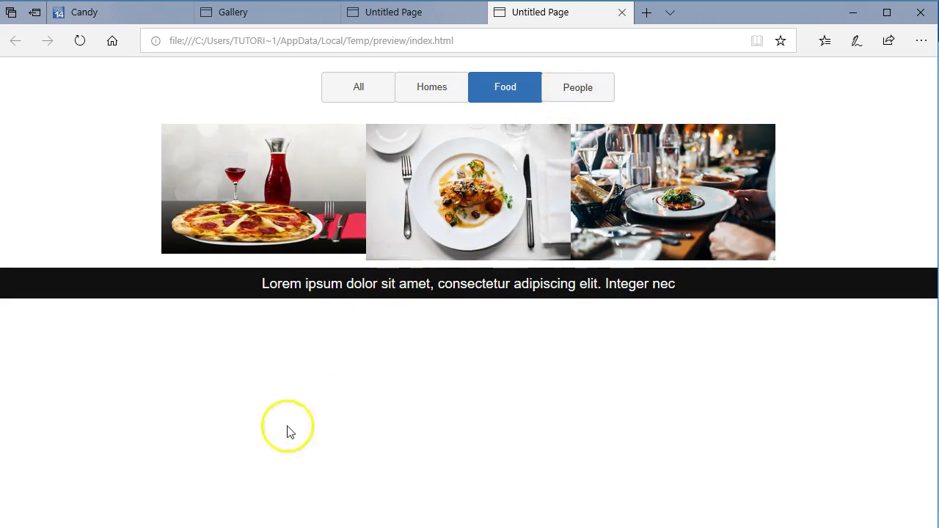
# Switch back to WYSIWYG Web Builder and check the name in the People button's general properties.
pyautogui.click(214, 496)
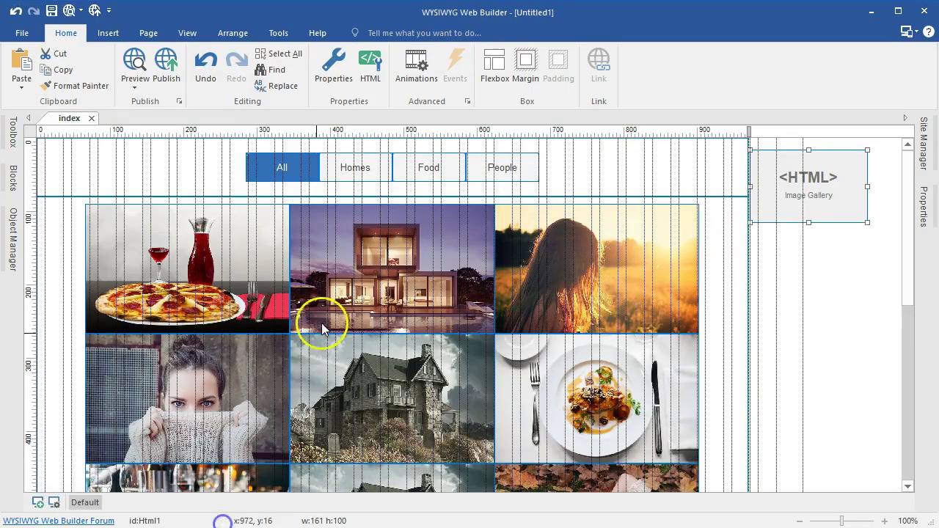
pyautogui.doubleClick(479, 172)
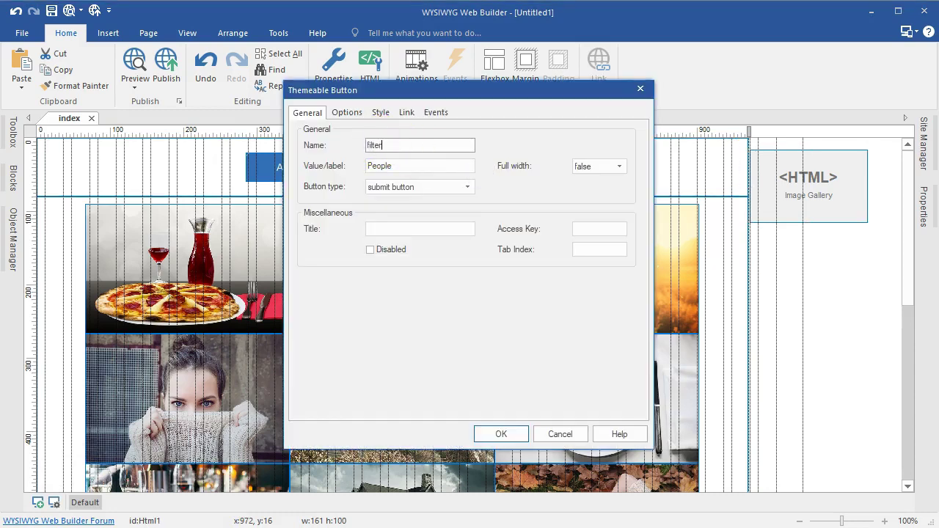
pyautogui.click(493, 433)
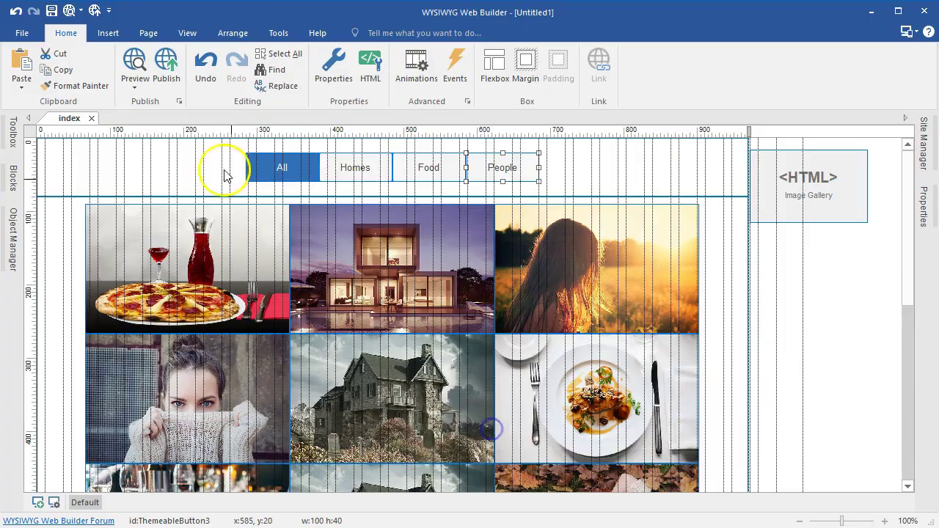
# Preview the gallery page again, test the Food and People filters, and minimize the browser.
pyautogui.click(135, 66)
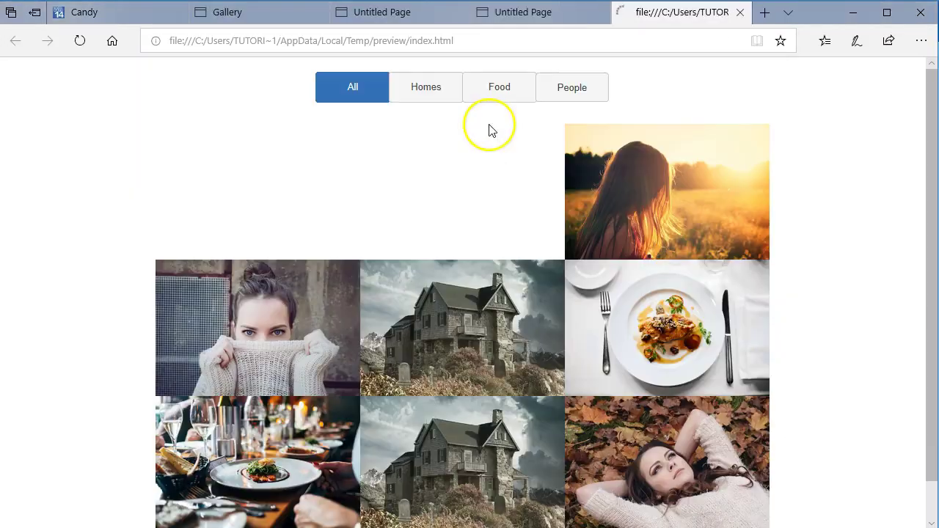
pyautogui.click(570, 88)
pyautogui.click(560, 96)
pyautogui.click(562, 92)
pyautogui.click(533, 91)
pyautogui.click(573, 89)
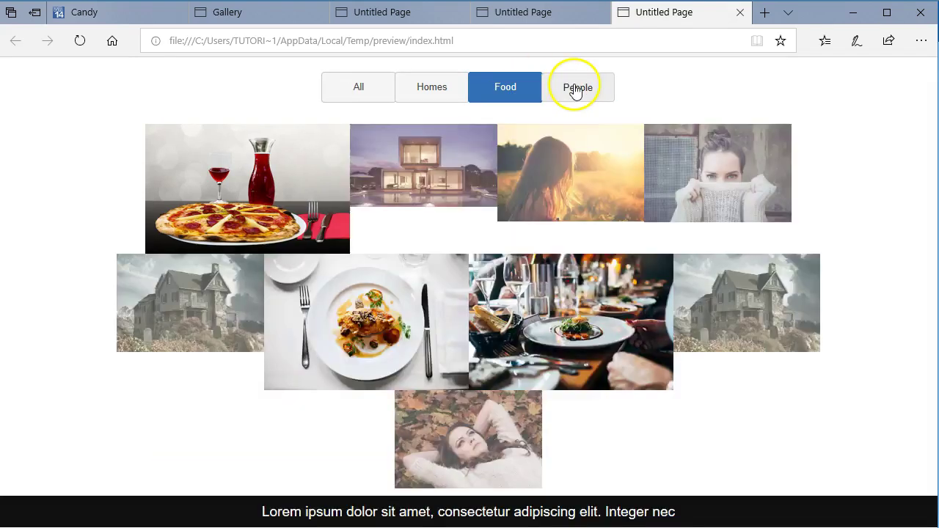
pyautogui.click(851, 13)
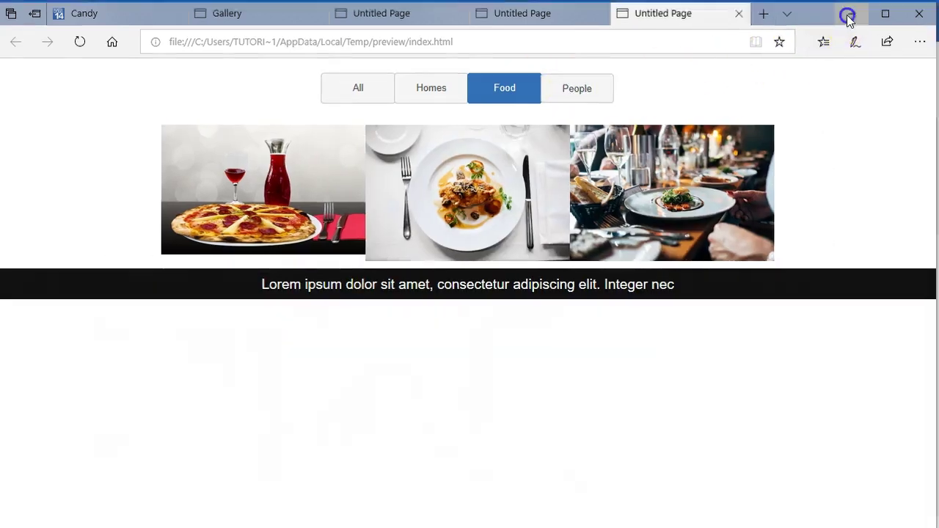
# Check the People button's general properties and the class inside the HTML tag of the sunlit field image.
pyautogui.doubleClick(522, 170)
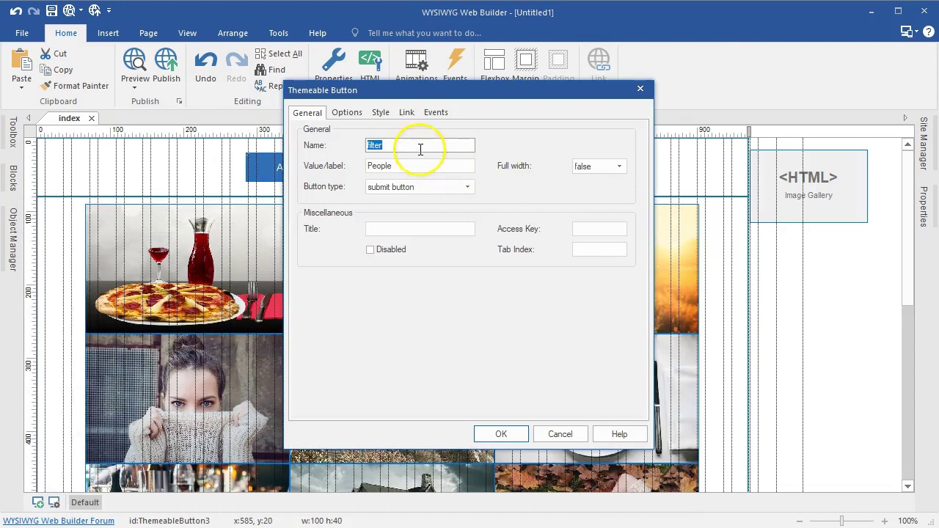
pyautogui.click(501, 434)
pyautogui.rightClick(558, 298)
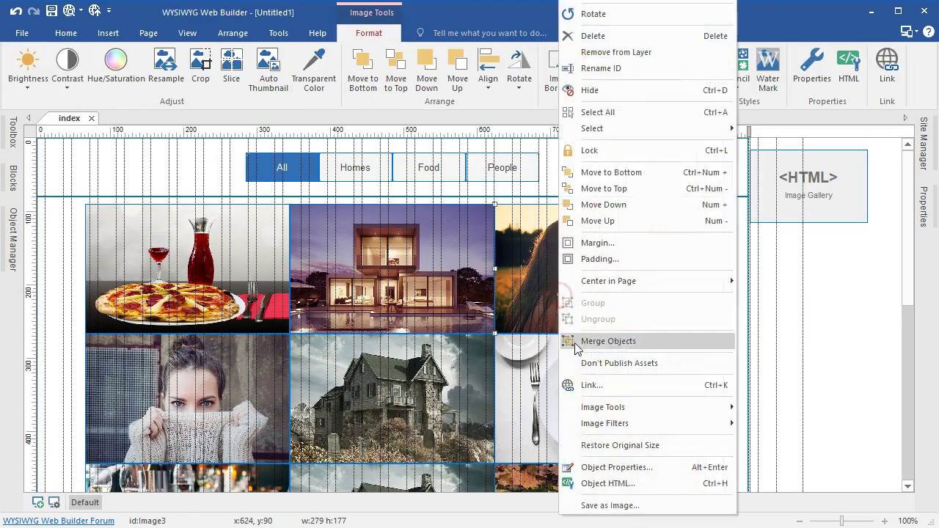
pyautogui.click(572, 484)
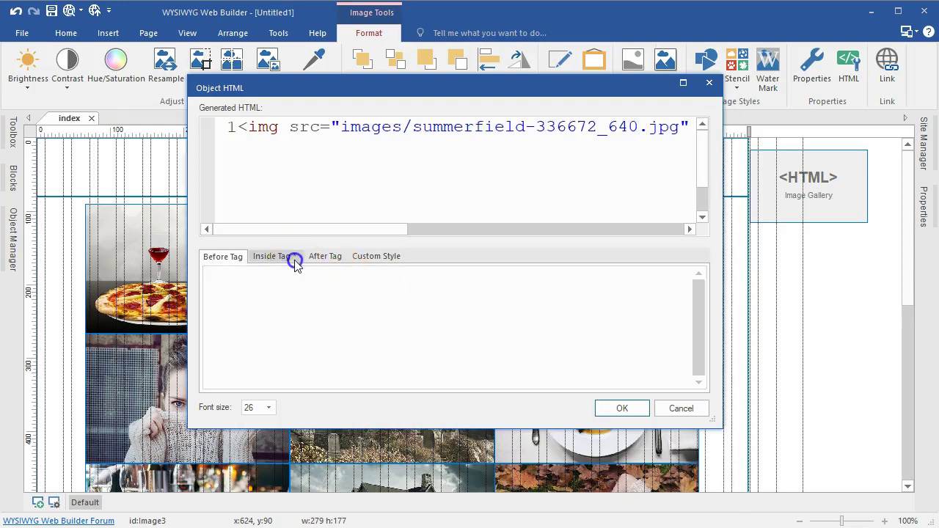
pyautogui.click(271, 256)
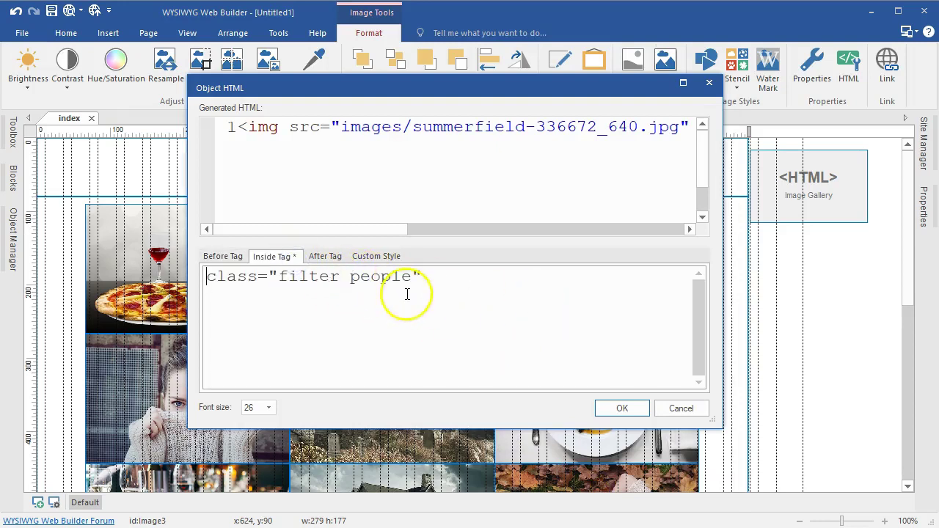
pyautogui.click(622, 408)
# Change the People button's type to radio button with the initial state not checked, and apply the settings.
pyautogui.click(517, 171)
pyautogui.doubleClick(518, 170)
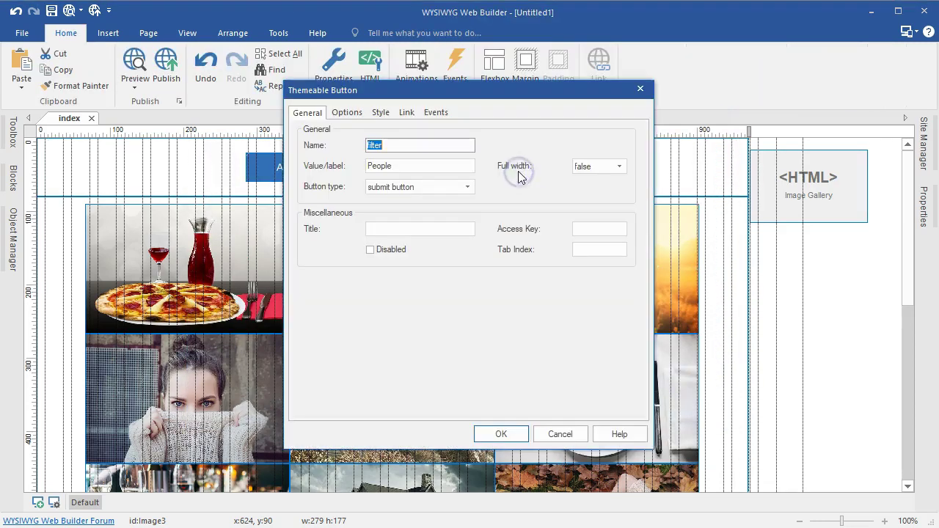
pyautogui.moveTo(485, 138); pyautogui.dragTo(525, 121)
pyautogui.click(477, 173)
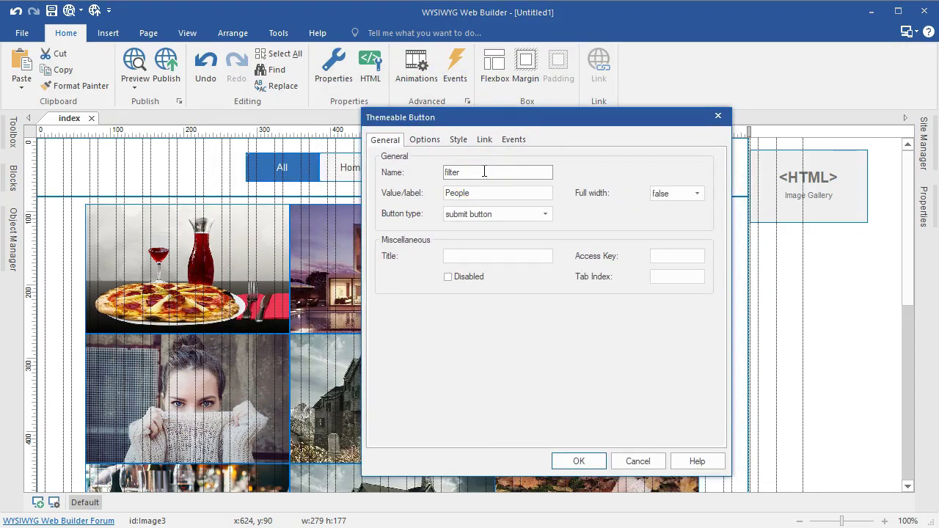
pyautogui.click(504, 215)
pyautogui.click(493, 277)
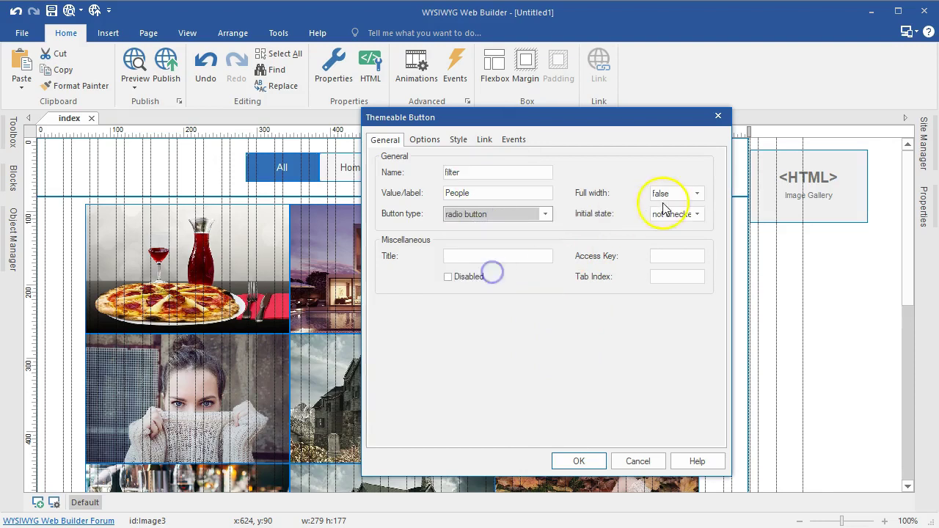
pyautogui.click(667, 215)
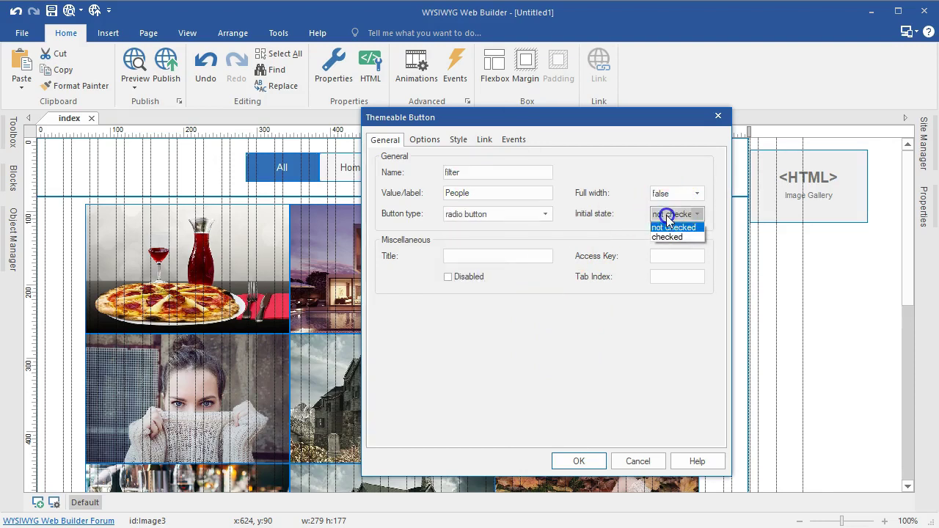
pyautogui.click(625, 369)
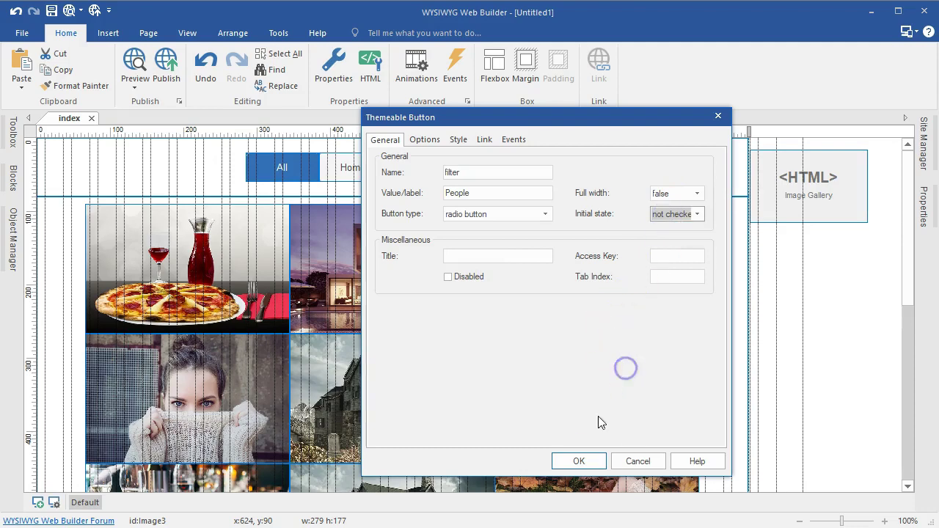
pyautogui.click(579, 460)
# Preview the gallery page in the browser and filter the images by People.
pyautogui.click(132, 63)
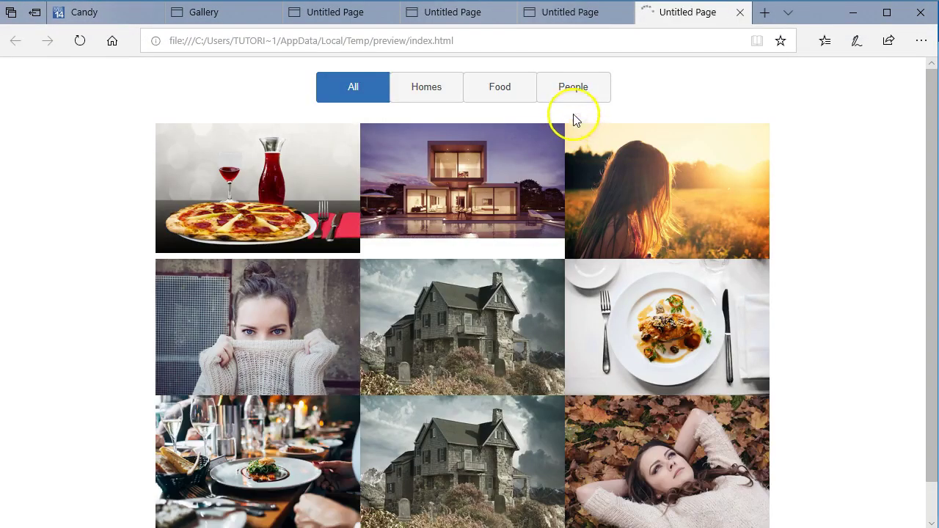
pyautogui.click(571, 95)
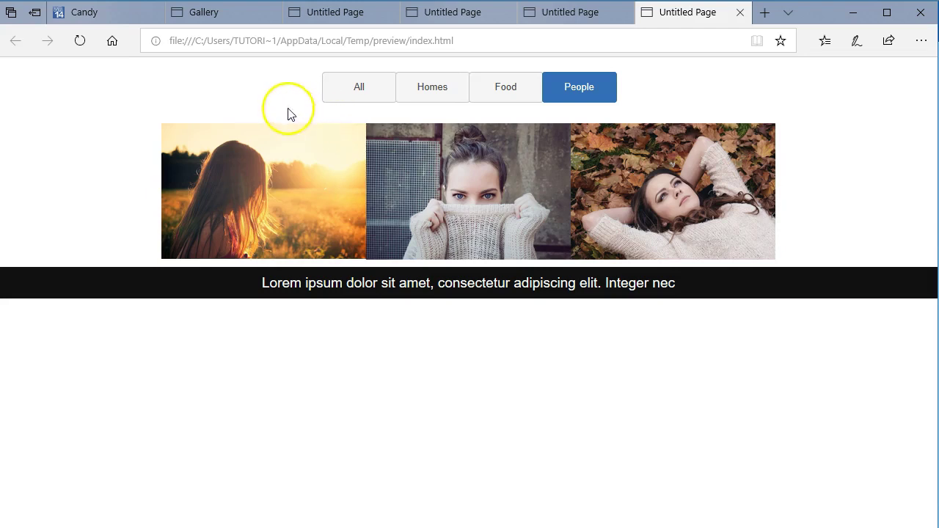
# Switch to the Candy demo page and look through its filterable product gallery.
pyautogui.click(102, 16)
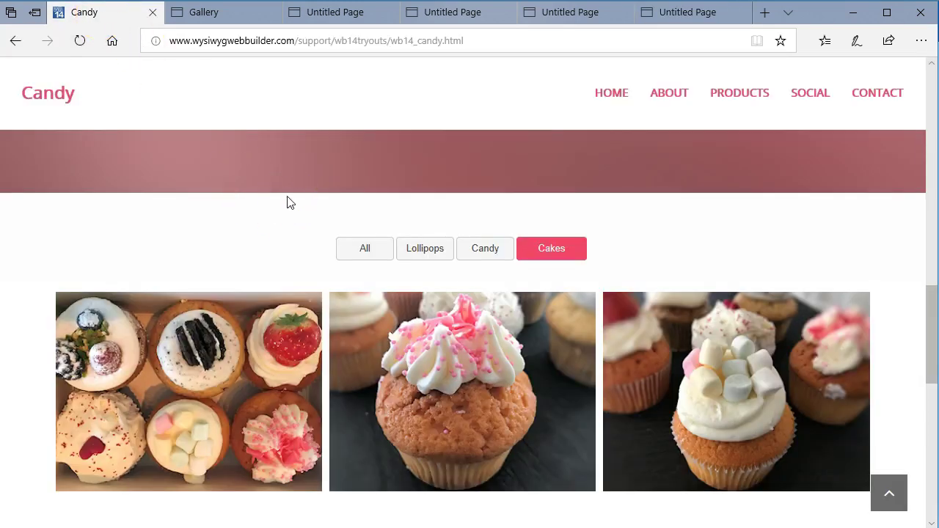
pyautogui.scroll(-3, 288, 203)
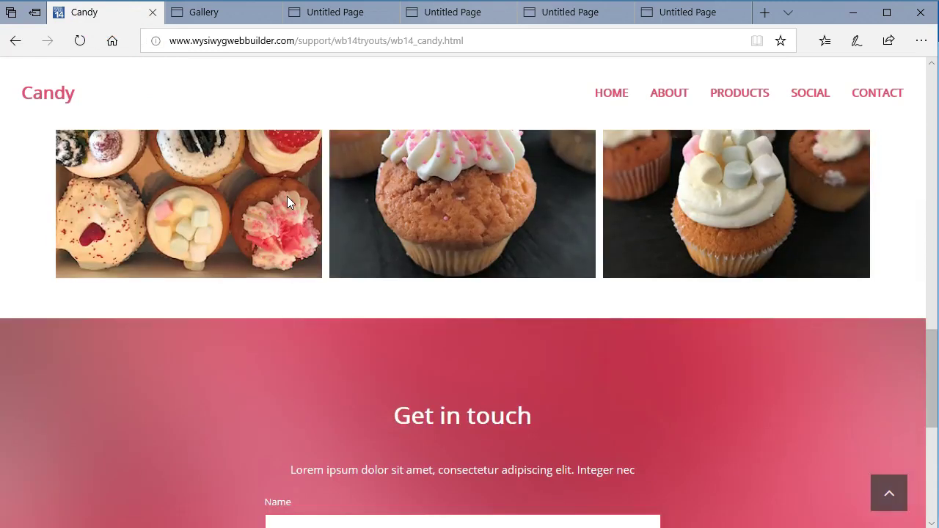